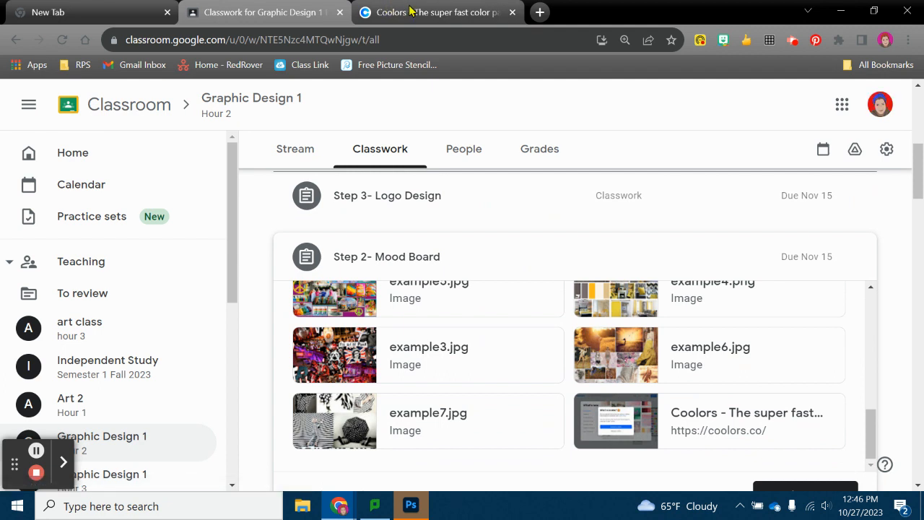
Step: Switch to the Coolors site, accept all cookies and start the palette generator
{"action": "left_click", "coordinate": [410, 10]}
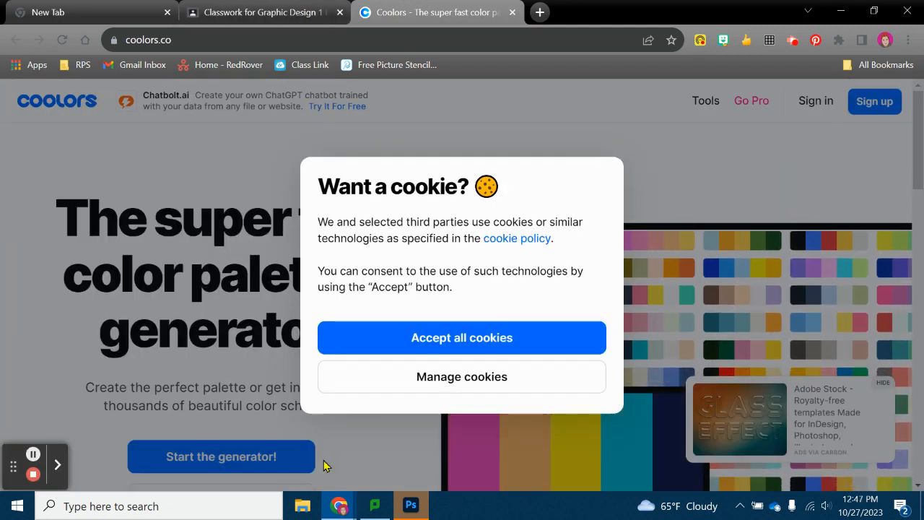
{"action": "left_click", "coordinate": [444, 348]}
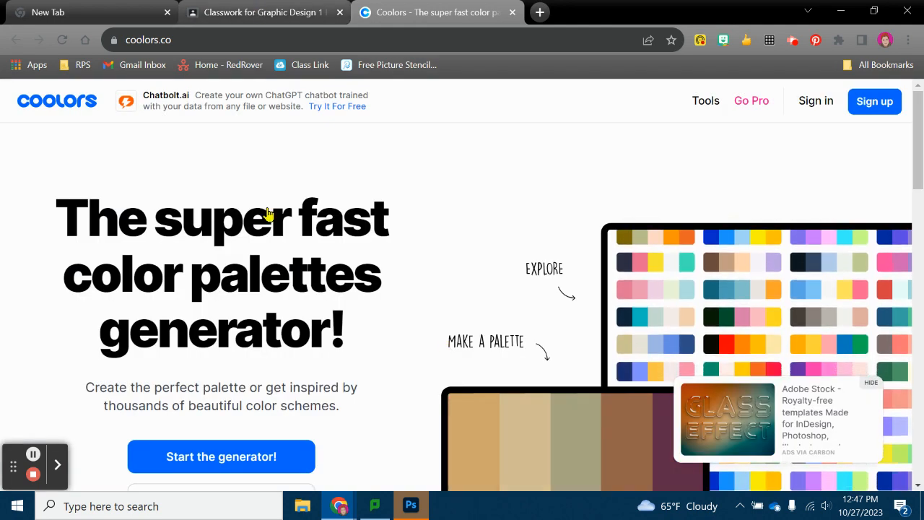
{"action": "scroll", "coordinate": [233, 469], "scroll_direction": "down", "scroll_amount": 1}
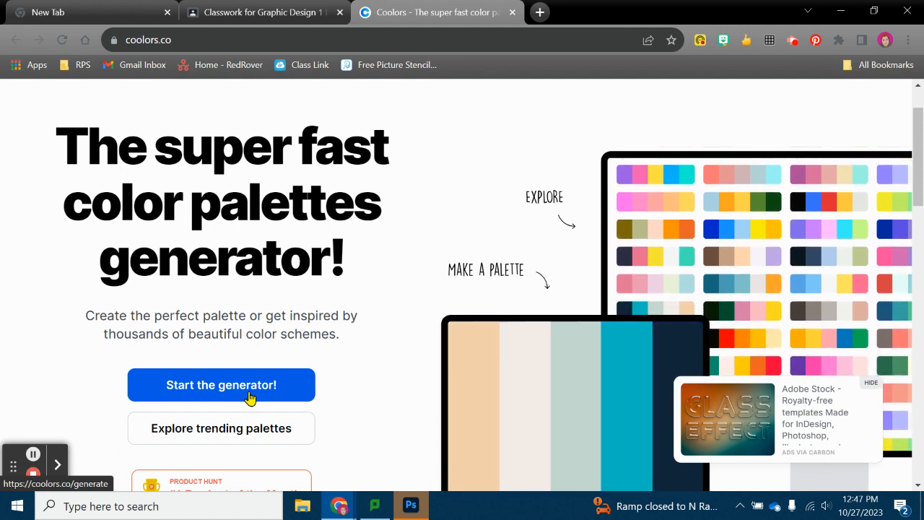
{"action": "left_click", "coordinate": [254, 392]}
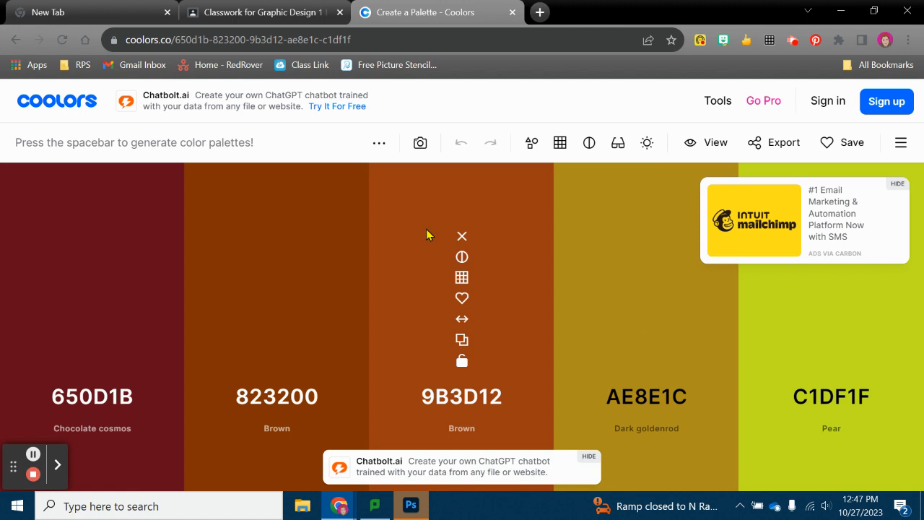
Step: Generate new random palettes repeatedly until one containing midnight green 104F55 and Cambridge blue 9EC5AB is produced
{"action": "key", "text": "space"}
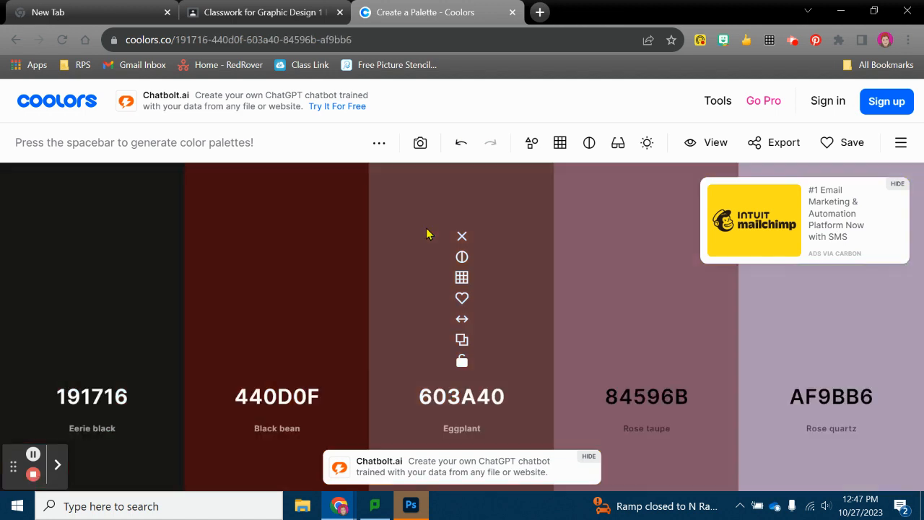
{"action": "key", "text": "space"}
{"action": "key", "text": "space"}
{"action": "key", "text": "space"}
{"action": "key", "text": "space"}
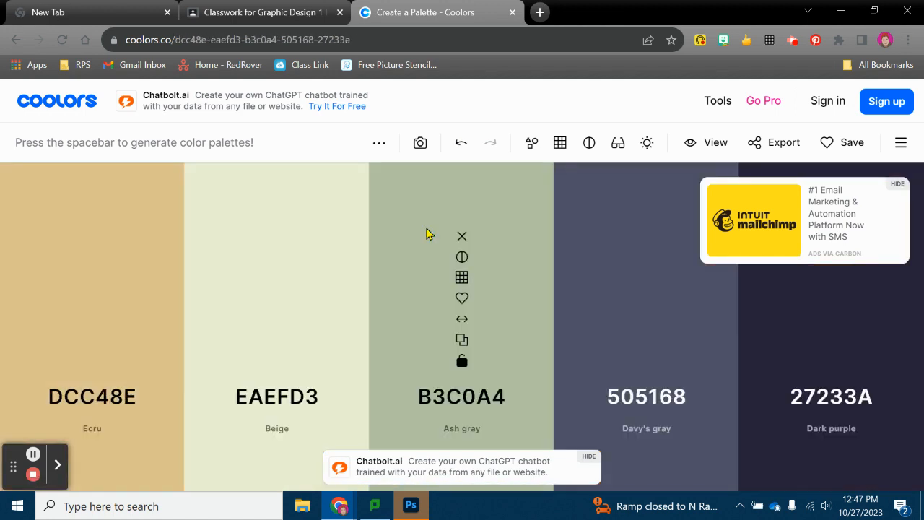
{"action": "key", "text": "space"}
{"action": "key", "text": "space"}
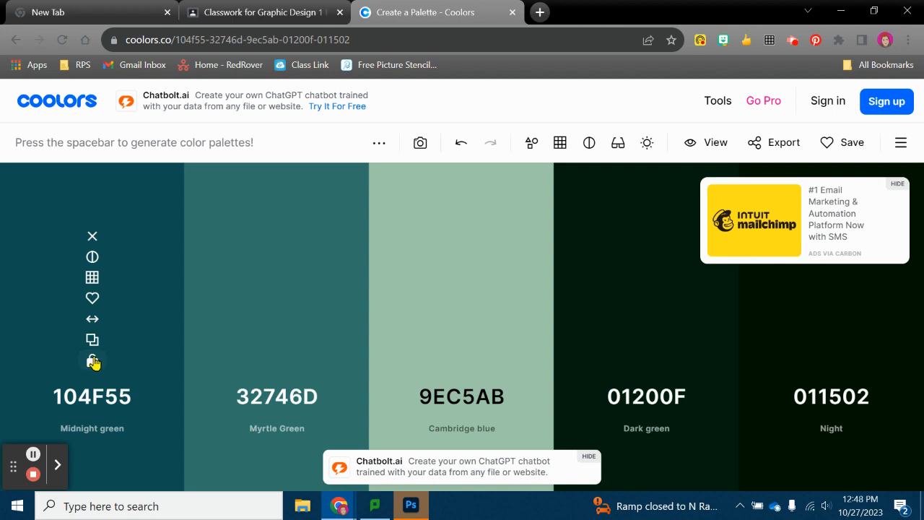
Step: Lock the colors 104F55 and 9EC5AB, and move 9EC5AB to second place in the palette
{"action": "left_click", "coordinate": [93, 361]}
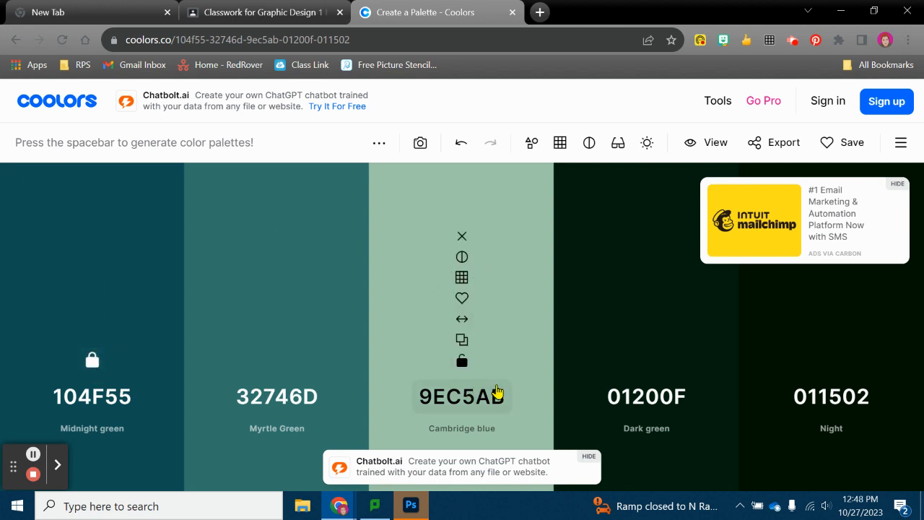
{"action": "left_click", "coordinate": [462, 363]}
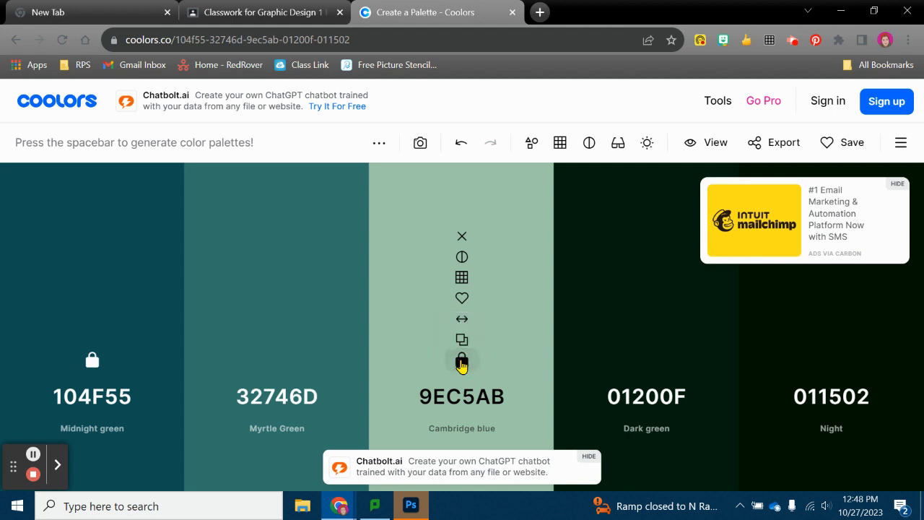
{"action": "left_click_drag", "start_coordinate": [462, 318], "coordinate": [286, 310]}
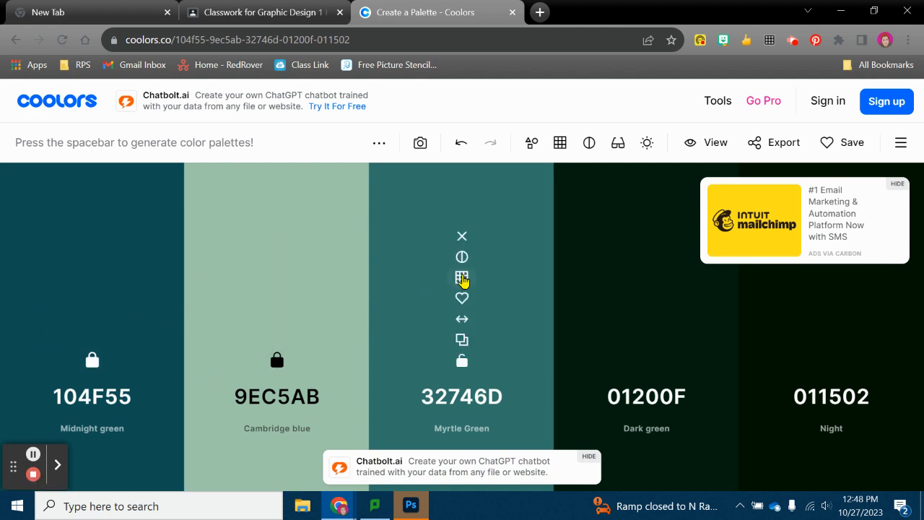
Step: Regenerate the three unlocked palette colors several times while keeping 104F55 and 9EC5AB
{"action": "key", "text": "space"}
{"action": "key", "text": "space"}
{"action": "key", "text": "space"}
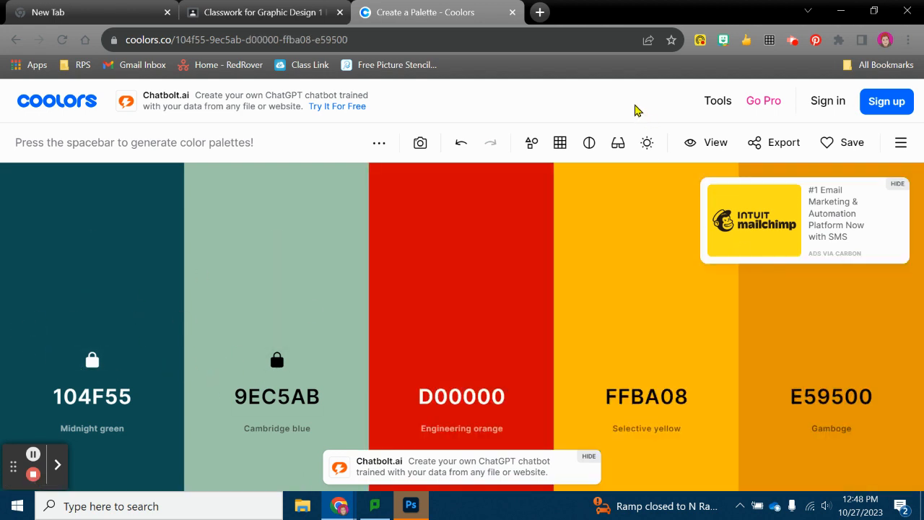
{"action": "key", "text": "space"}
{"action": "key", "text": "space"}
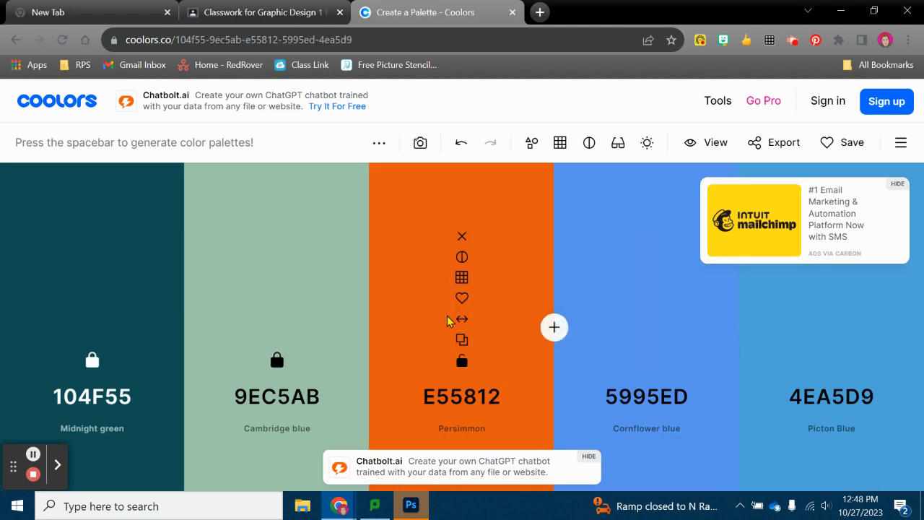
Step: Reorder the palette so that dark purple 3E1929 is second and the locked 9EC5AB is third
{"action": "left_click_drag", "start_coordinate": [284, 318], "coordinate": [656, 346]}
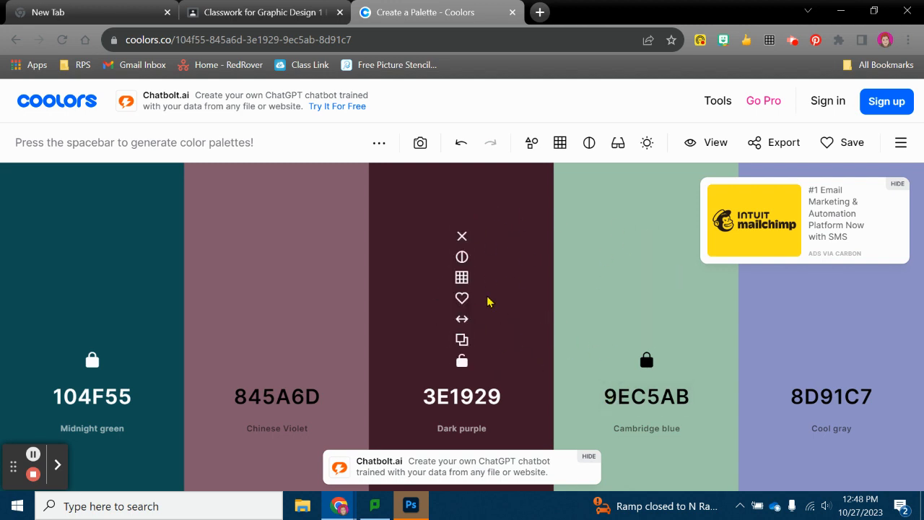
{"action": "left_click_drag", "start_coordinate": [463, 319], "coordinate": [303, 320]}
{"action": "left_click_drag", "start_coordinate": [646, 319], "coordinate": [460, 316]}
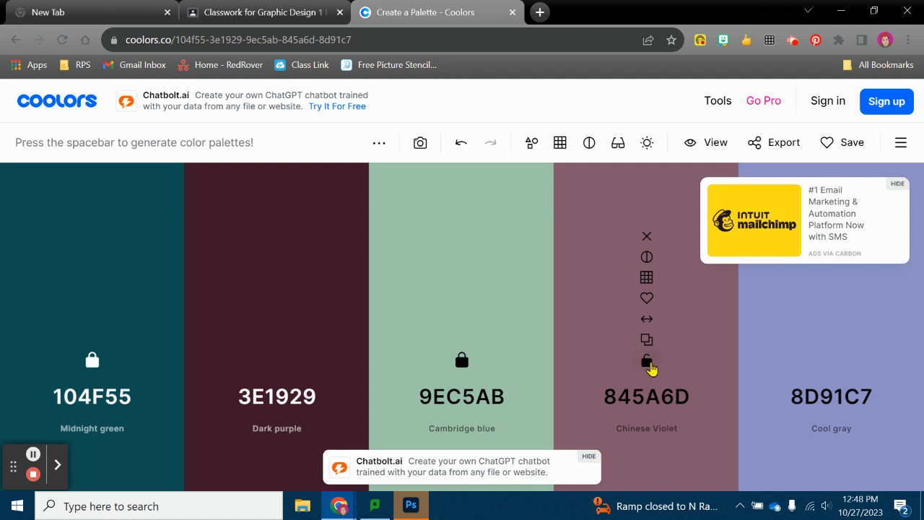
Step: Lock dark purple 3E1929, regenerate the last two colors until they are 955E42 and F79256, and lock both
{"action": "left_click", "coordinate": [278, 360]}
{"action": "key", "text": "space"}
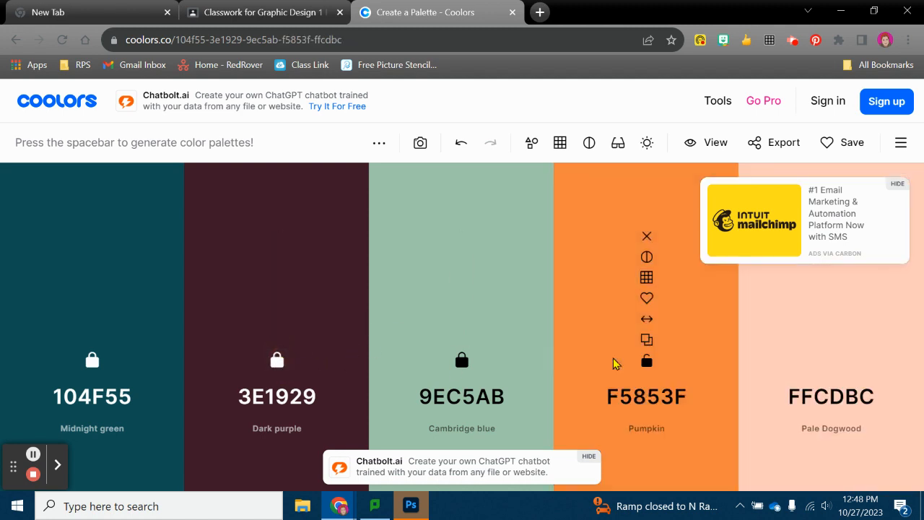
{"action": "key", "text": "space"}
{"action": "key", "text": "space"}
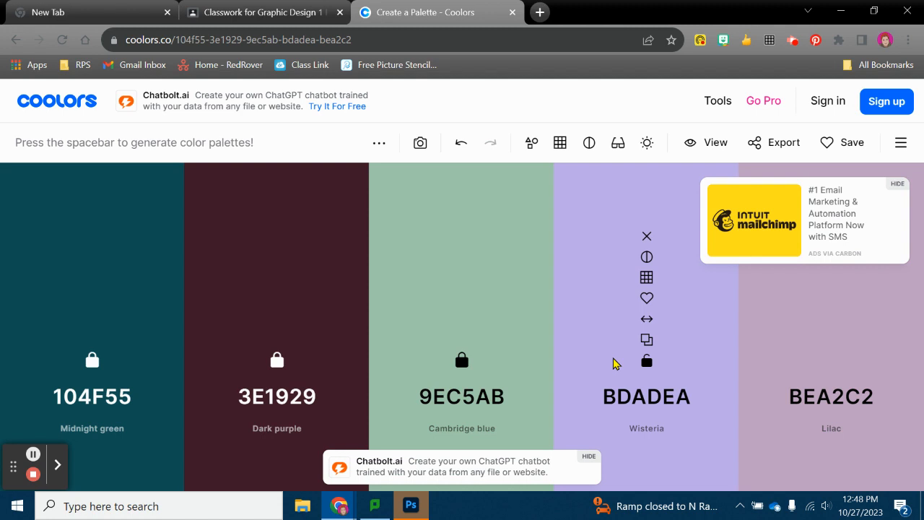
{"action": "key", "text": "space"}
{"action": "key", "text": "space"}
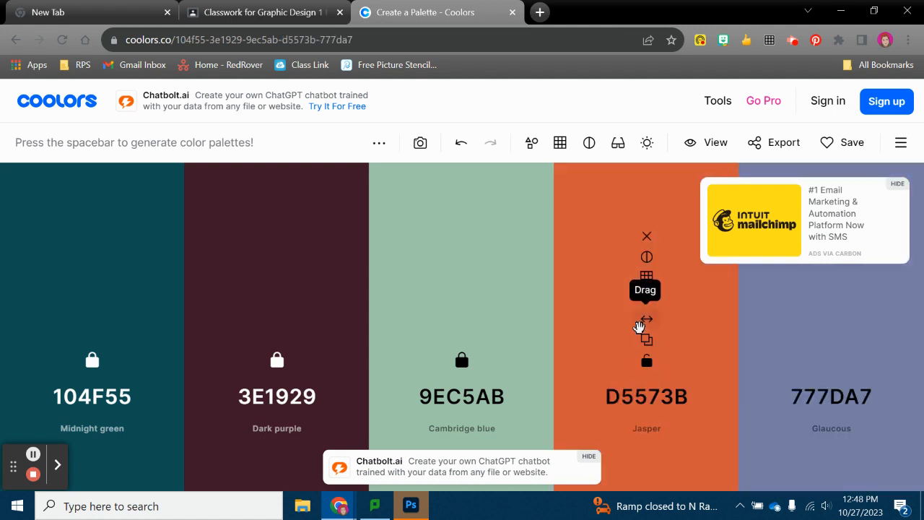
{"action": "key", "text": "space"}
{"action": "key", "text": "space"}
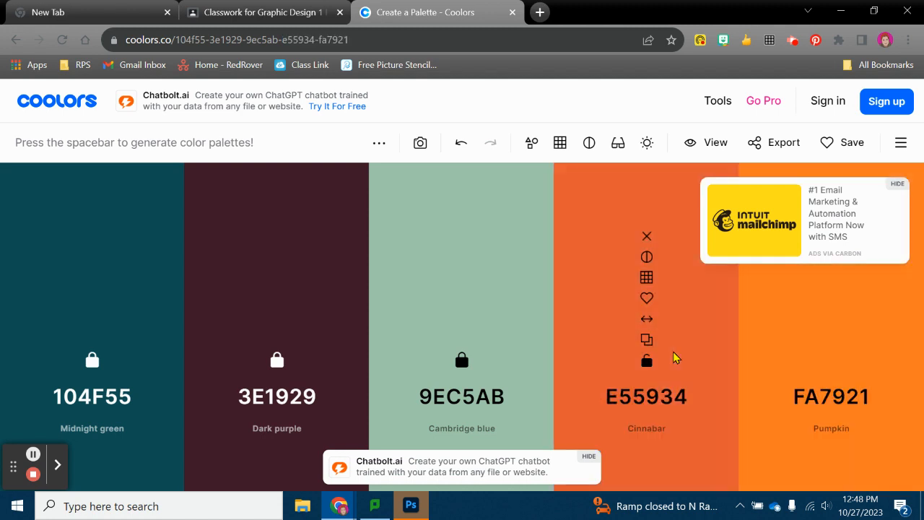
{"action": "key", "text": "space"}
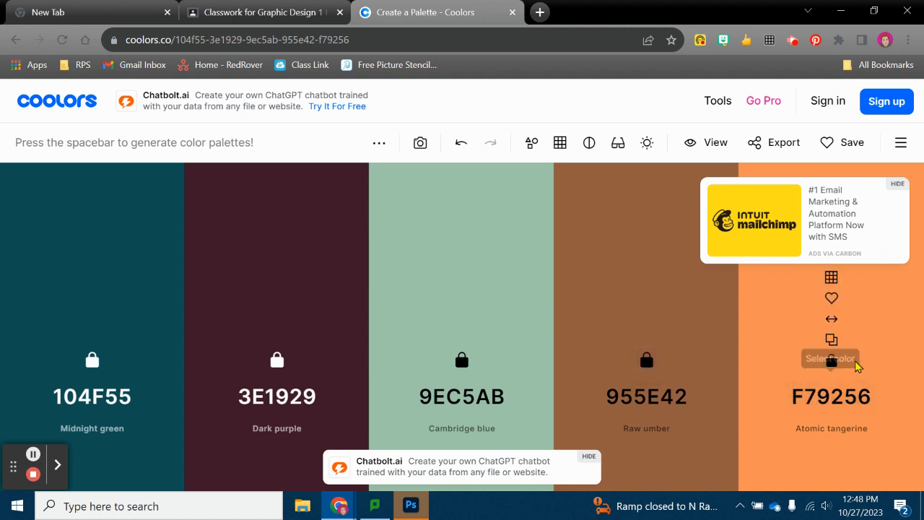
Step: Adjust the hue and shade of the fifth palette color to dark moss green 435314 with the color picker
{"action": "left_click", "coordinate": [820, 397]}
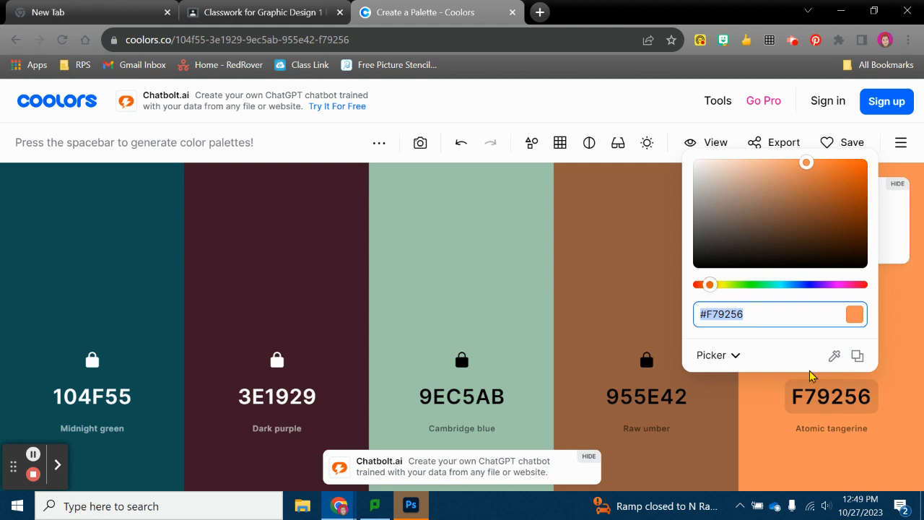
{"action": "left_click_drag", "start_coordinate": [711, 283], "coordinate": [738, 284]}
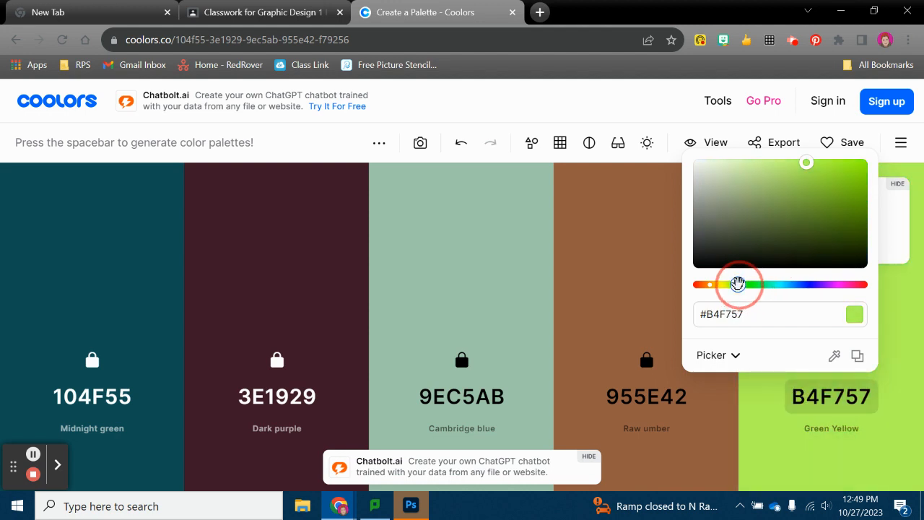
{"action": "left_click_drag", "start_coordinate": [780, 212], "coordinate": [765, 233]}
{"action": "left_click_drag", "start_coordinate": [737, 284], "coordinate": [733, 287]}
{"action": "mouse_move", "coordinate": [816, 227]}
{"action": "left_mouse_down"}
{"action": "mouse_move", "coordinate": [825, 223]}
{"action": "mouse_move", "coordinate": [822, 233]}
{"action": "left_mouse_up"}
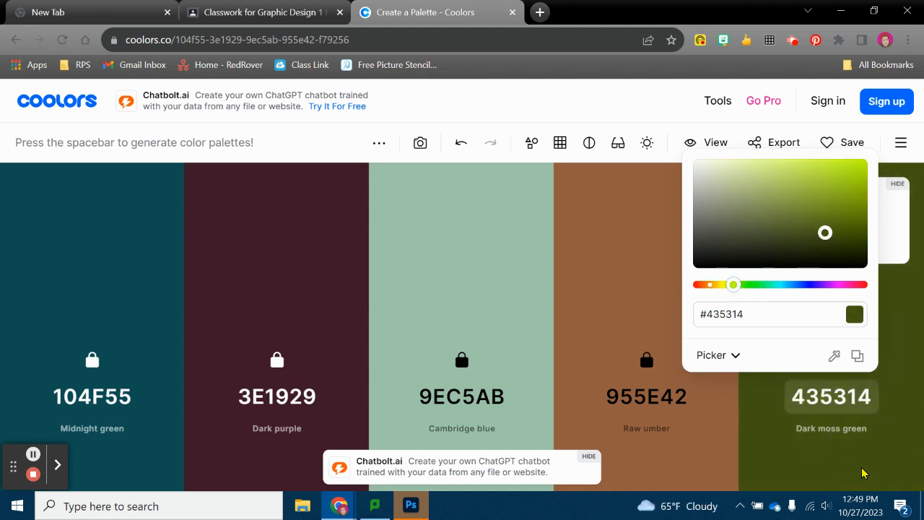
{"action": "left_click", "coordinate": [847, 398]}
{"action": "left_click", "coordinate": [845, 396]}
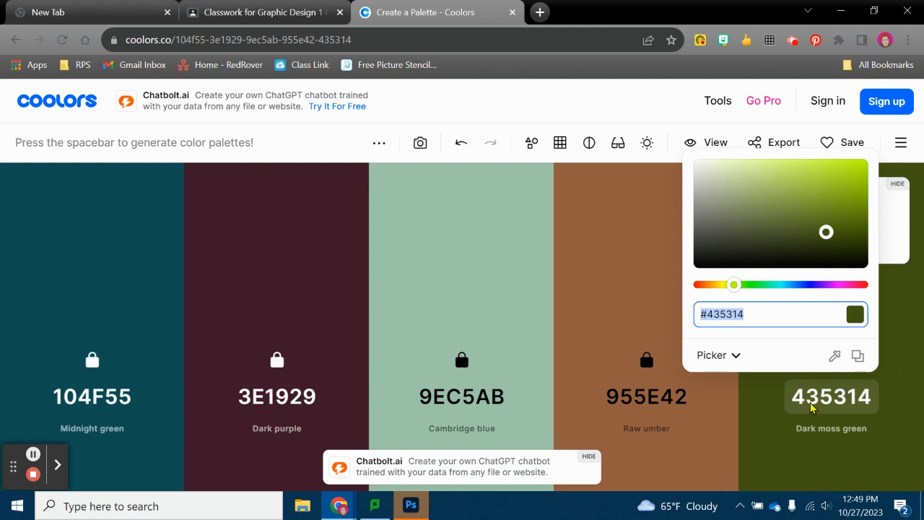
Step: Switch to Photoshop and create a new document 12 inches wide and 9 inches high at 300 pixels/inch
{"action": "left_click", "coordinate": [412, 505]}
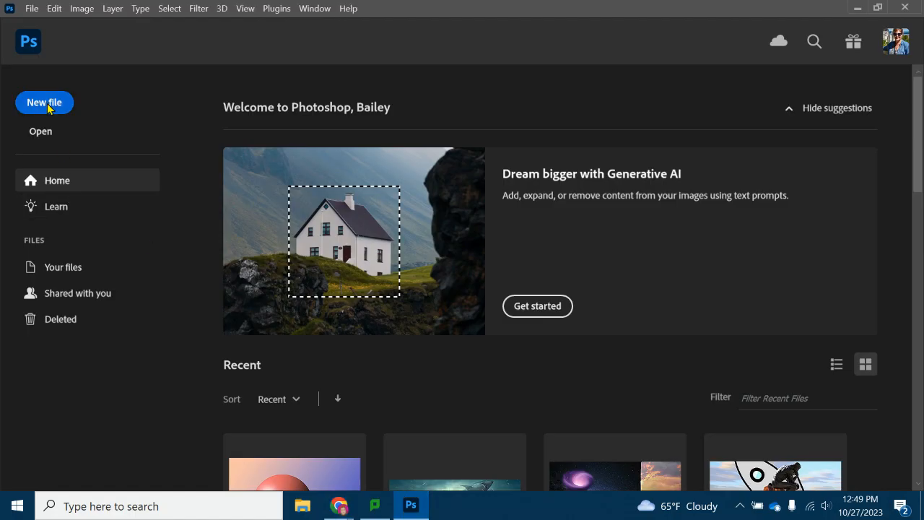
{"action": "left_click", "coordinate": [44, 102]}
{"action": "left_click", "coordinate": [747, 148]}
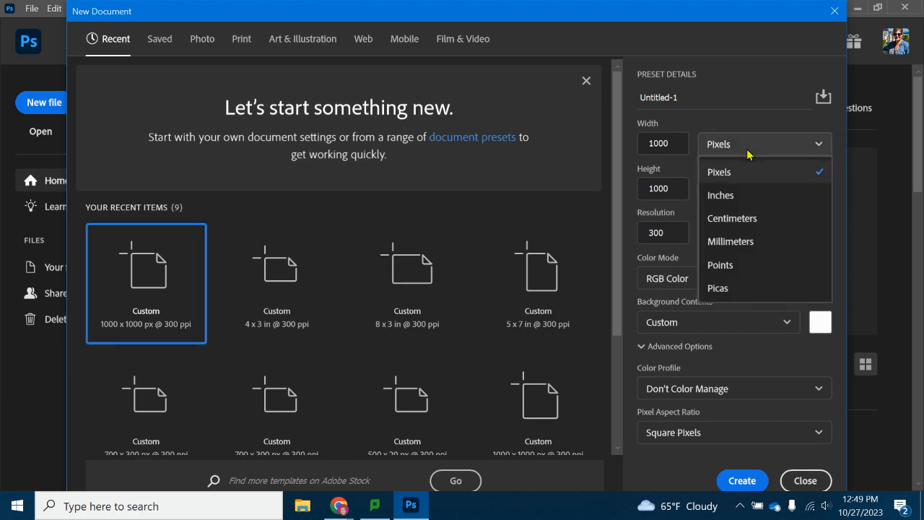
{"action": "left_click", "coordinate": [754, 196]}
{"action": "left_click_drag", "start_coordinate": [676, 144], "coordinate": [644, 143]}
{"action": "type", "text": "12"}
{"action": "left_click", "coordinate": [668, 186]}
{"action": "type", "text": "9"}
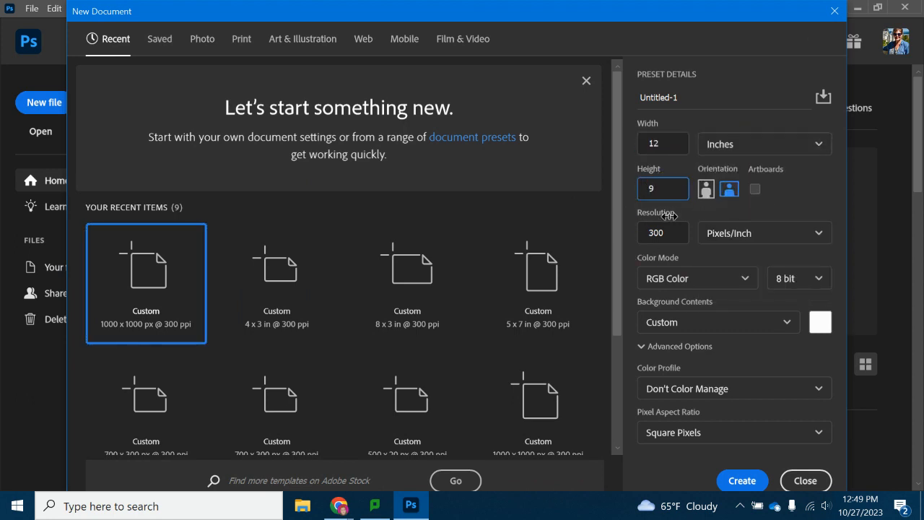
{"action": "left_click", "coordinate": [762, 479]}
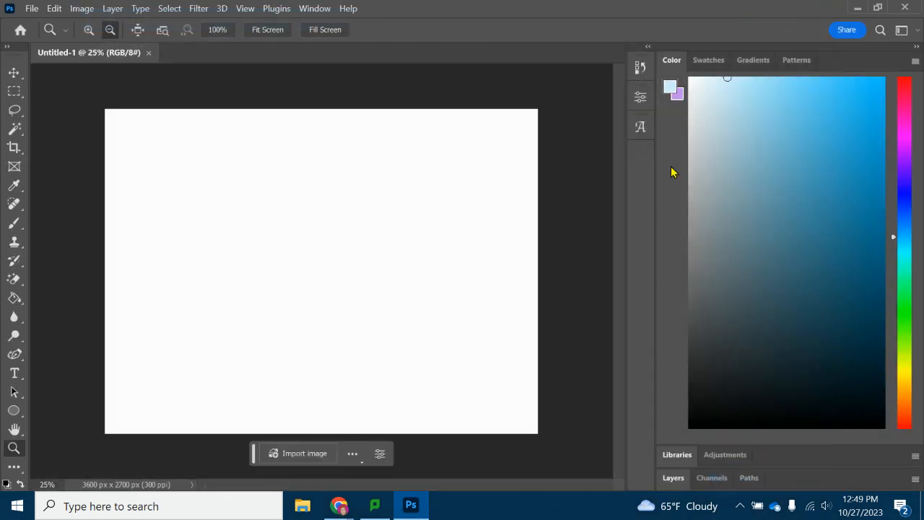
Step: Copy the hex code 435314 from Coolors into Photoshop's foreground color and fill the whole canvas with it
{"action": "left_click", "coordinate": [670, 87]}
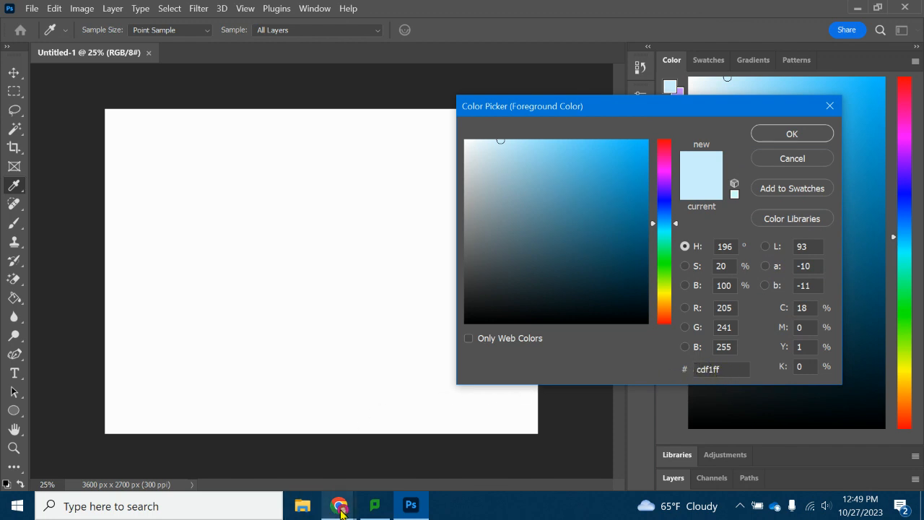
{"action": "mouse_move", "coordinate": [339, 506]}
{"action": "left_click", "coordinate": [260, 440]}
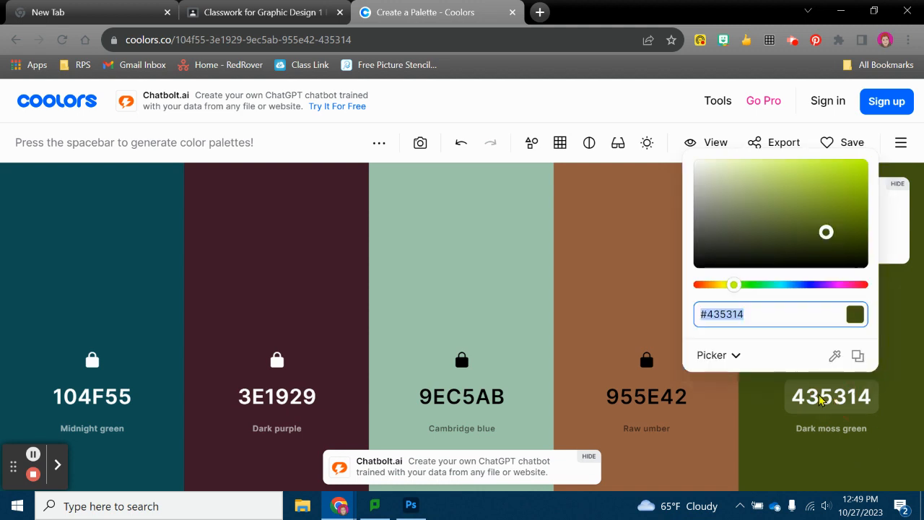
{"action": "left_click_drag", "start_coordinate": [753, 312], "coordinate": [707, 314]}
{"action": "key", "text": "ctrl+c"}
{"action": "left_click", "coordinate": [410, 506]}
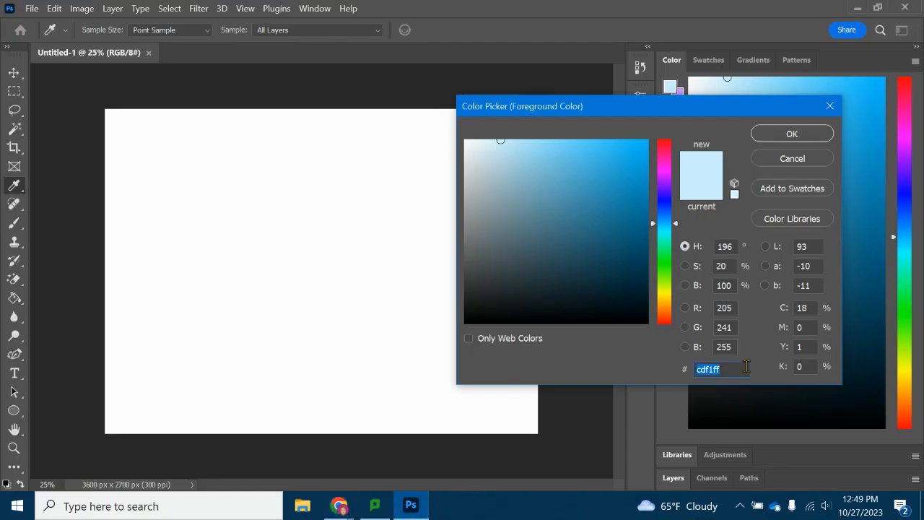
{"action": "key", "text": "ctrl+v"}
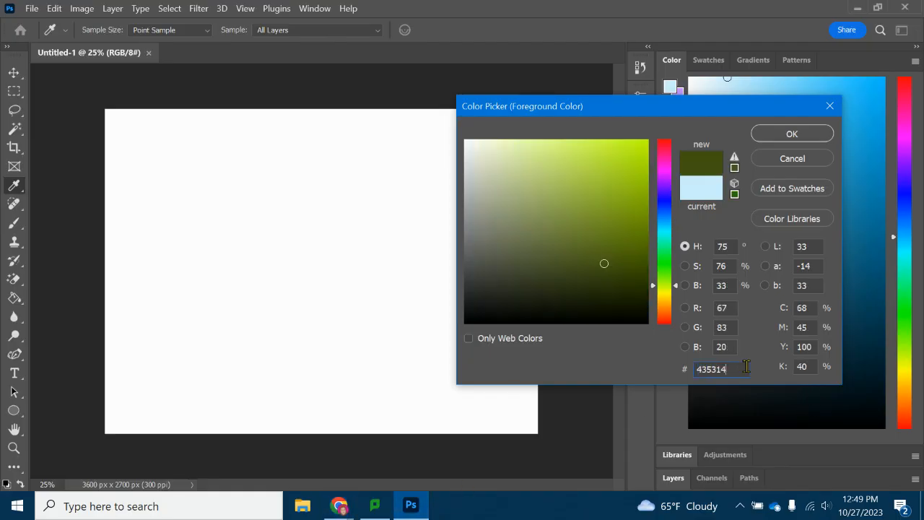
{"action": "left_click", "coordinate": [827, 136]}
{"action": "left_click", "coordinate": [14, 297]}
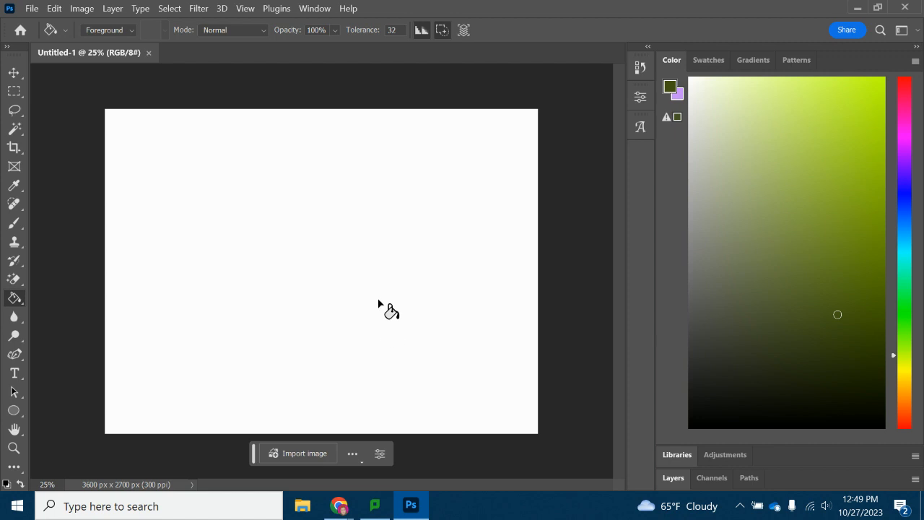
{"action": "left_click", "coordinate": [378, 302]}
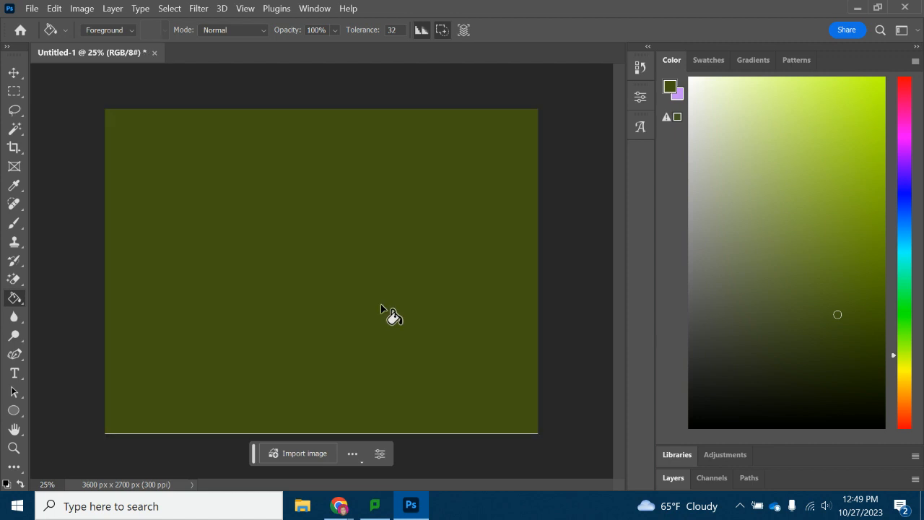
Step: Switch back to the Coolors palette in Chrome and close the fifth color's picker
{"action": "mouse_move", "coordinate": [338, 505]}
{"action": "left_click", "coordinate": [287, 456]}
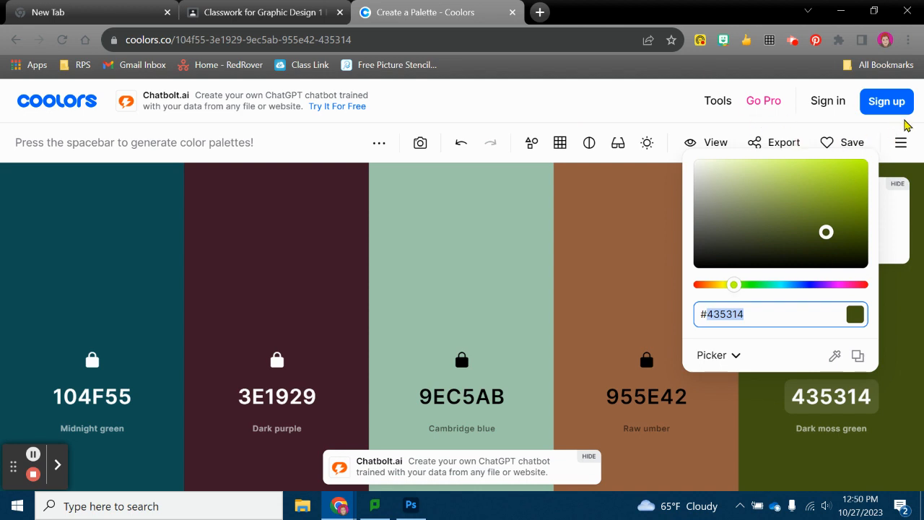
{"action": "left_click", "coordinate": [906, 124]}
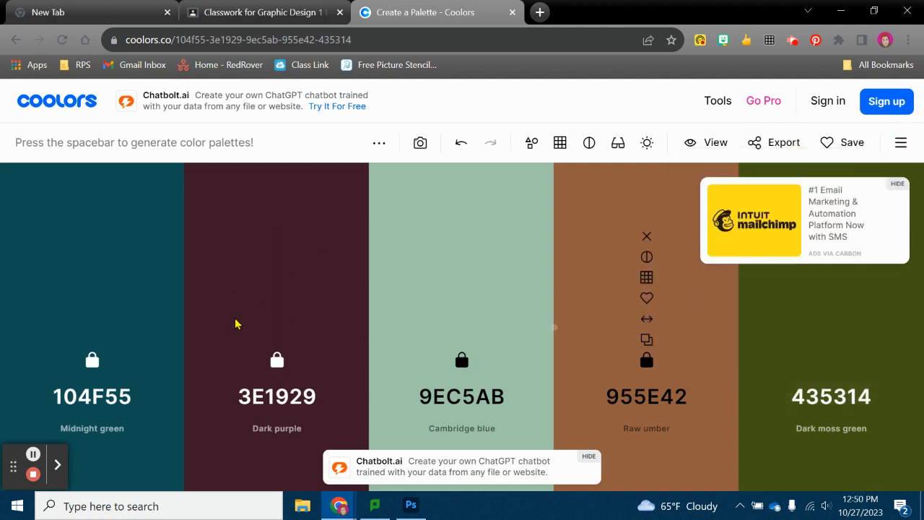
Step: Export the Coolors palette as an image titled "color scheme" and switch to Photoshop
{"action": "left_click", "coordinate": [787, 145]}
{"action": "left_click", "coordinate": [574, 203]}
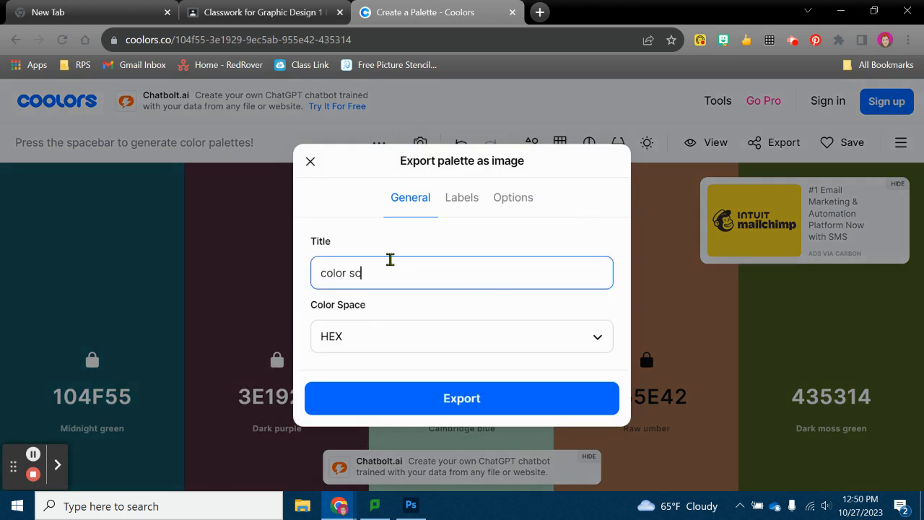
{"action": "left_click", "coordinate": [474, 401]}
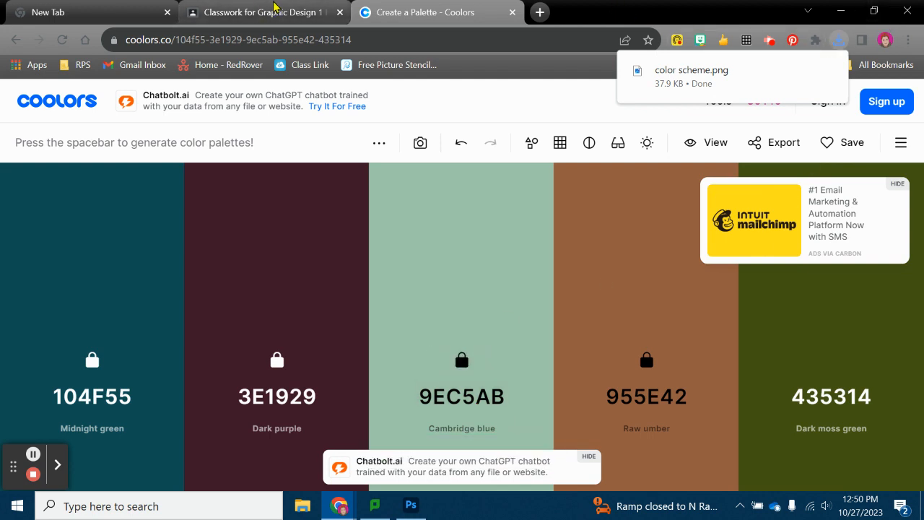
{"action": "left_click", "coordinate": [422, 515]}
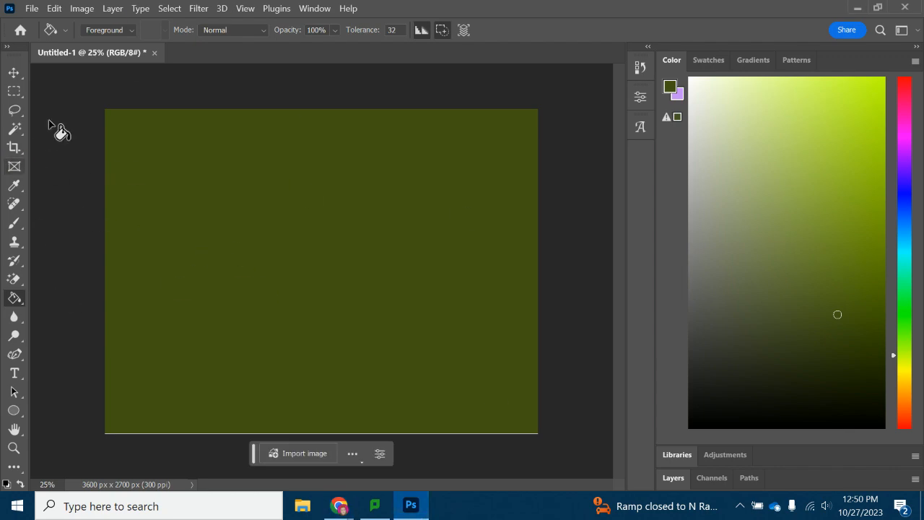
{"action": "left_click", "coordinate": [82, 9]}
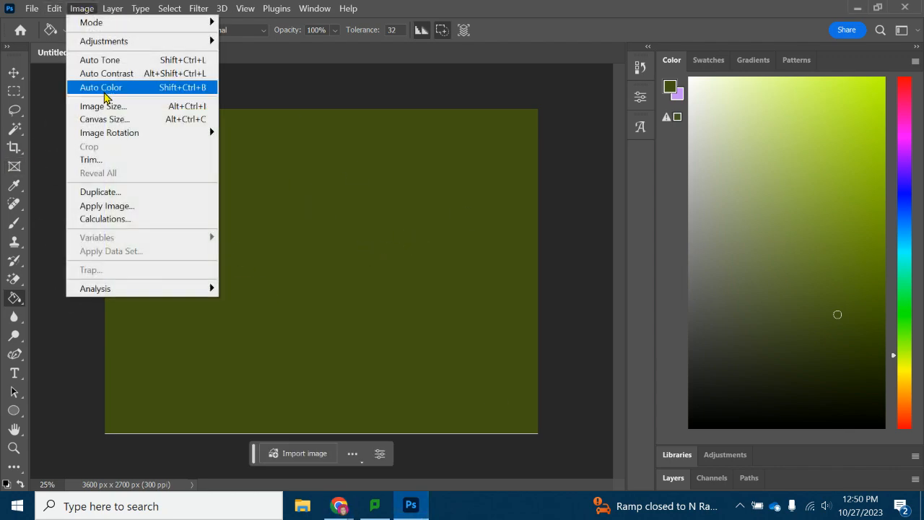
{"action": "mouse_move", "coordinate": [32, 10]}
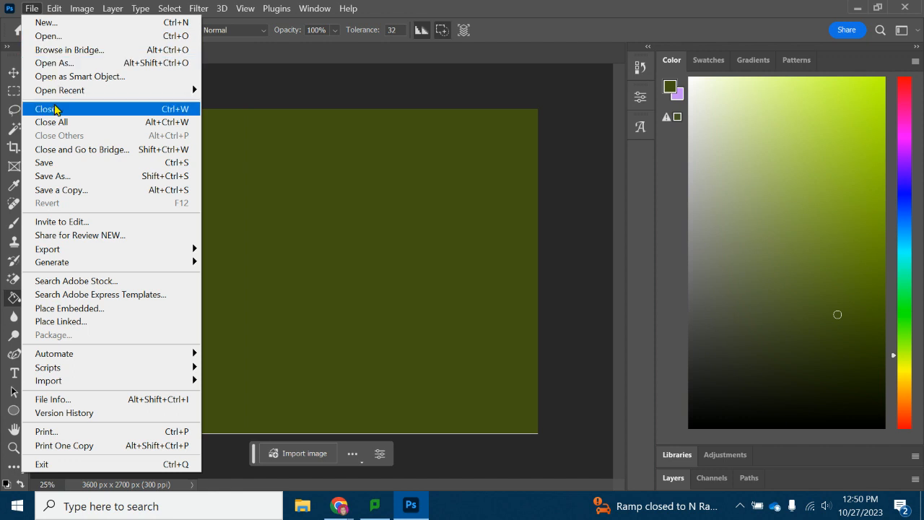
{"action": "left_click", "coordinate": [46, 22]}
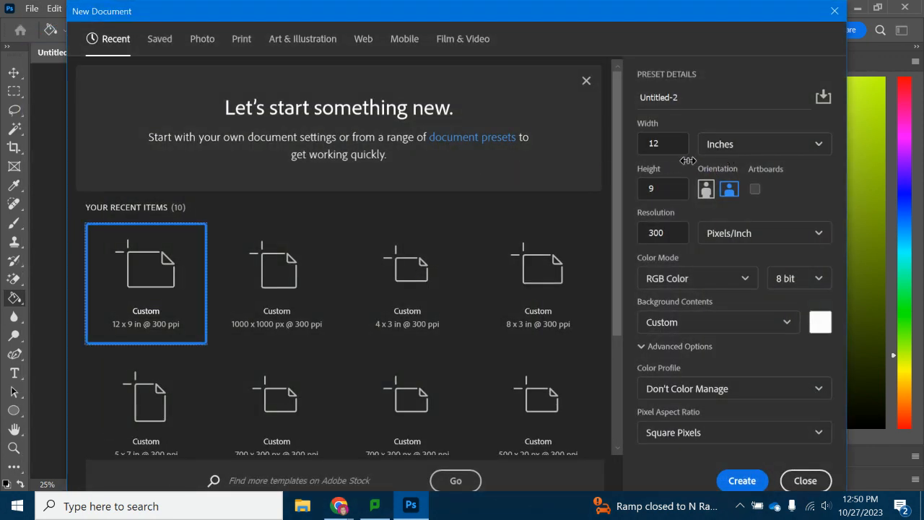
{"action": "left_click", "coordinate": [712, 148]}
{"action": "left_click", "coordinate": [835, 12]}
{"action": "left_click", "coordinate": [835, 12]}
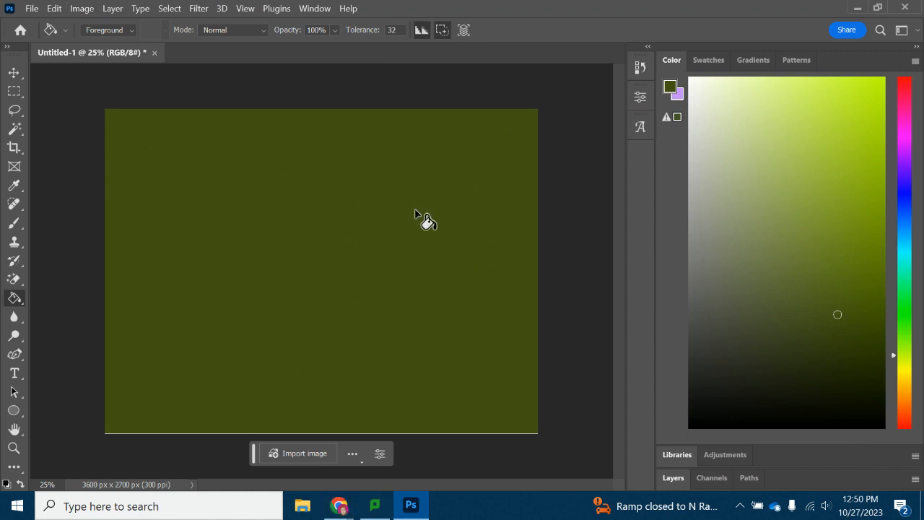
Step: Place the color scheme image as an embedded file, scale it to about 16% and position it near the canvas's upper-left corner
{"action": "left_click", "coordinate": [32, 8]}
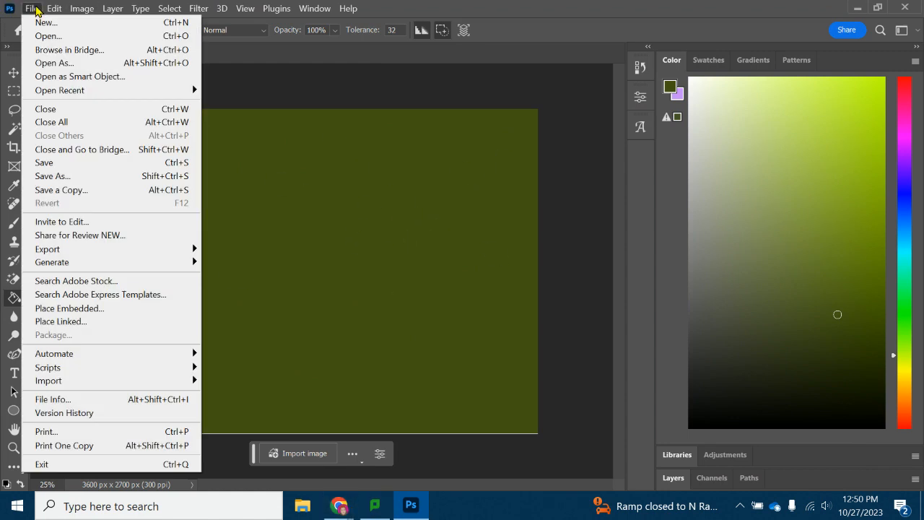
{"action": "left_click", "coordinate": [91, 309]}
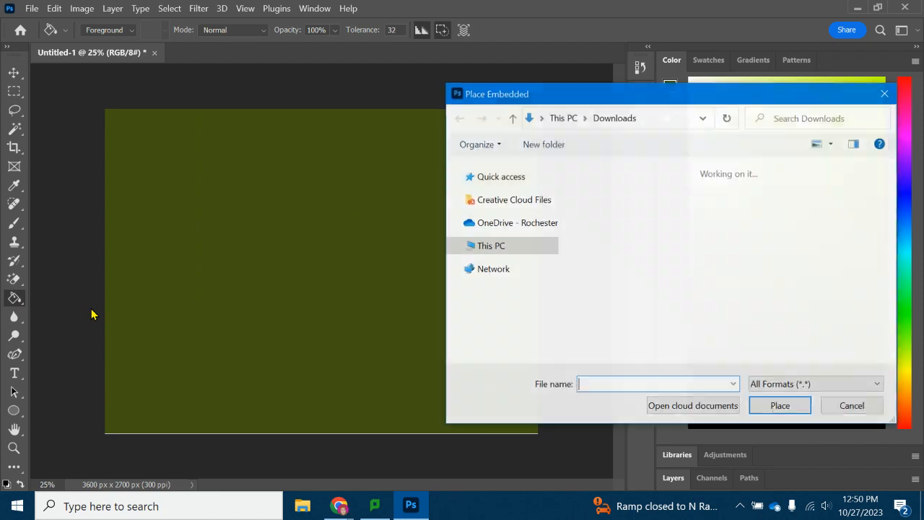
{"action": "double_click", "coordinate": [608, 220]}
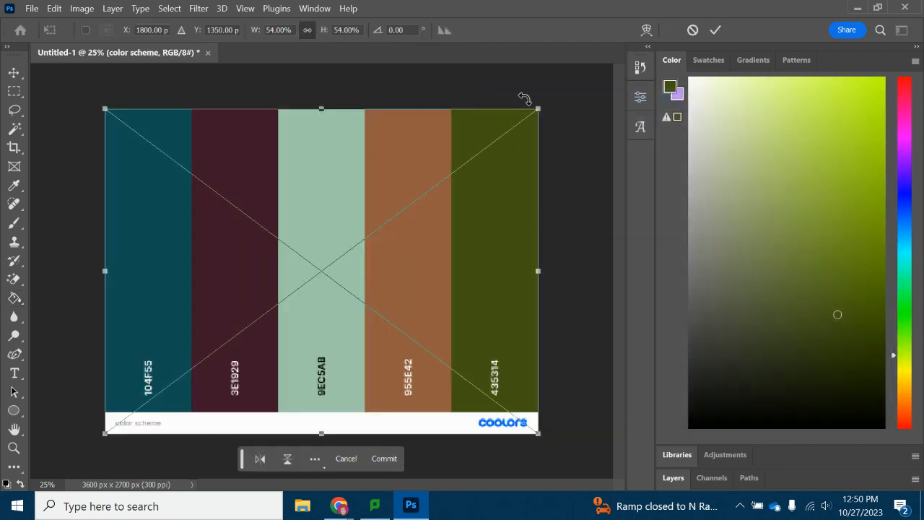
{"action": "left_click_drag", "start_coordinate": [540, 109], "coordinate": [198, 295]}
{"action": "left_click_drag", "start_coordinate": [179, 392], "coordinate": [201, 175]}
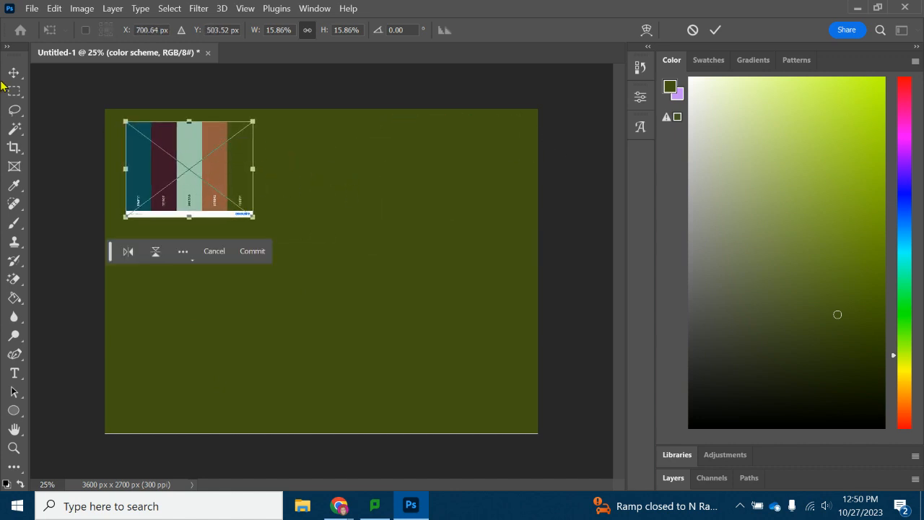
{"action": "key", "text": "Return"}
{"action": "key", "text": "g"}
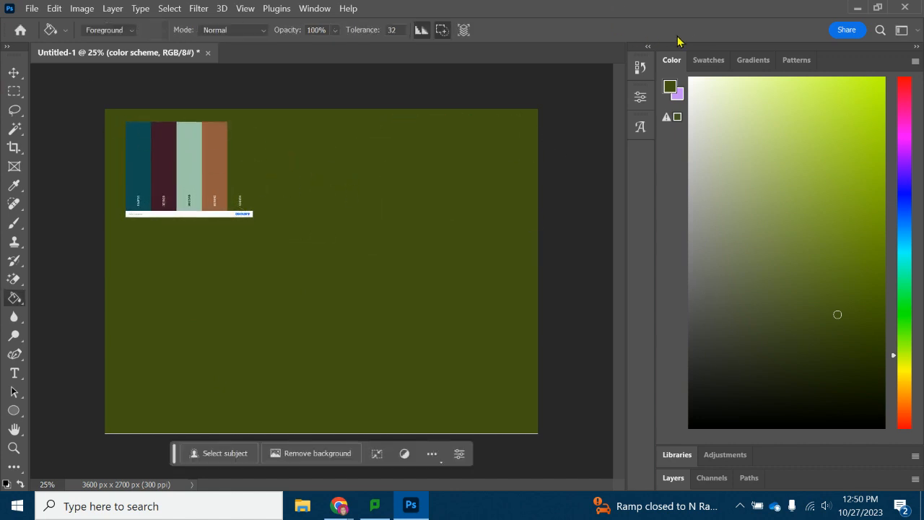
Step: Add a thin white stroke around the color scheme layer through its blending options
{"action": "left_click", "coordinate": [671, 480]}
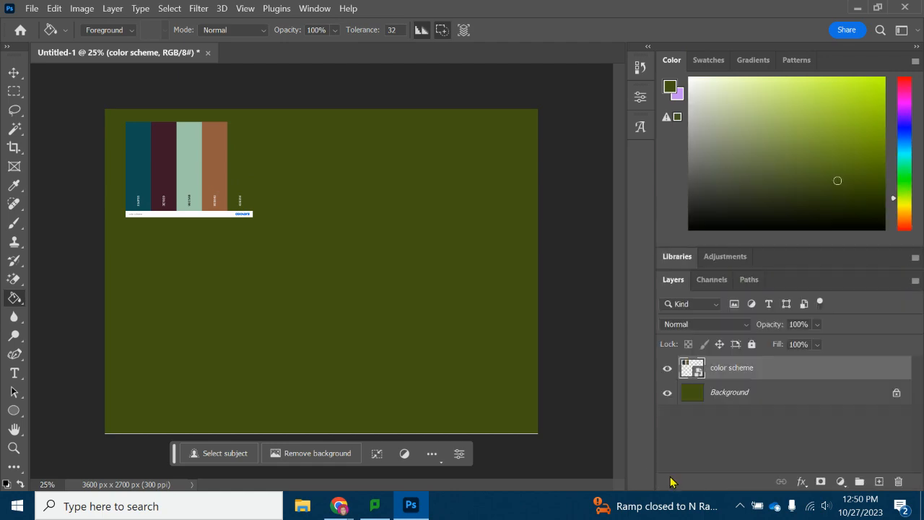
{"action": "right_click", "coordinate": [771, 368]}
{"action": "left_click", "coordinate": [812, 24]}
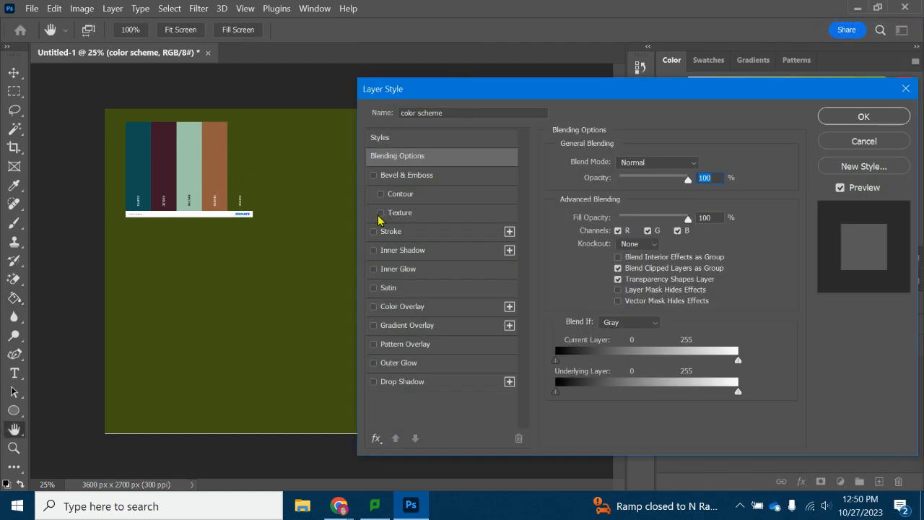
{"action": "left_click", "coordinate": [373, 232]}
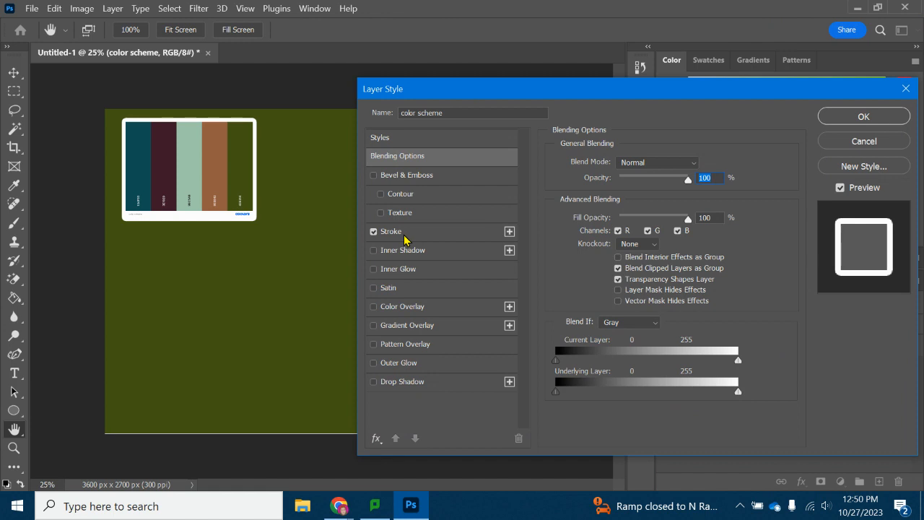
{"action": "left_click", "coordinate": [406, 233]}
{"action": "left_click_drag", "start_coordinate": [618, 165], "coordinate": [612, 167]}
{"action": "left_click", "coordinate": [864, 116]}
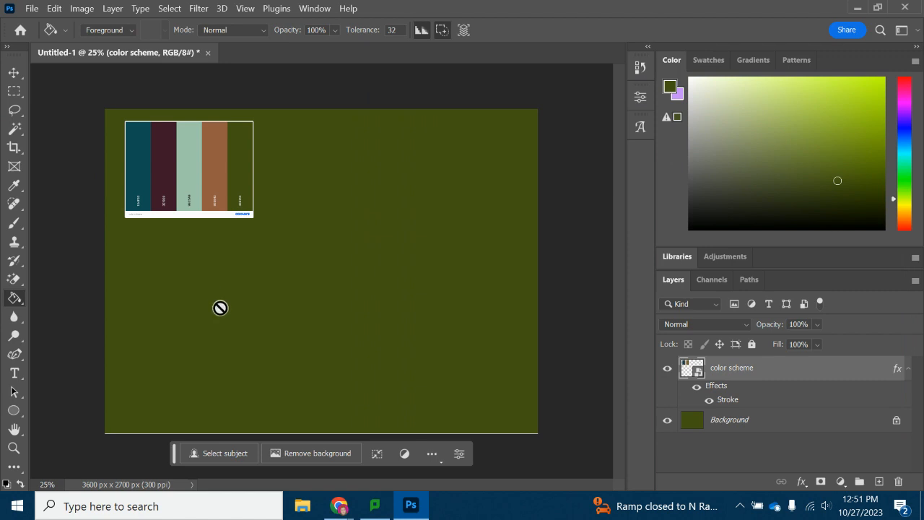
Step: Switch to Chrome and search Google Images for "nature" in a new tab
{"action": "mouse_move", "coordinate": [341, 509]}
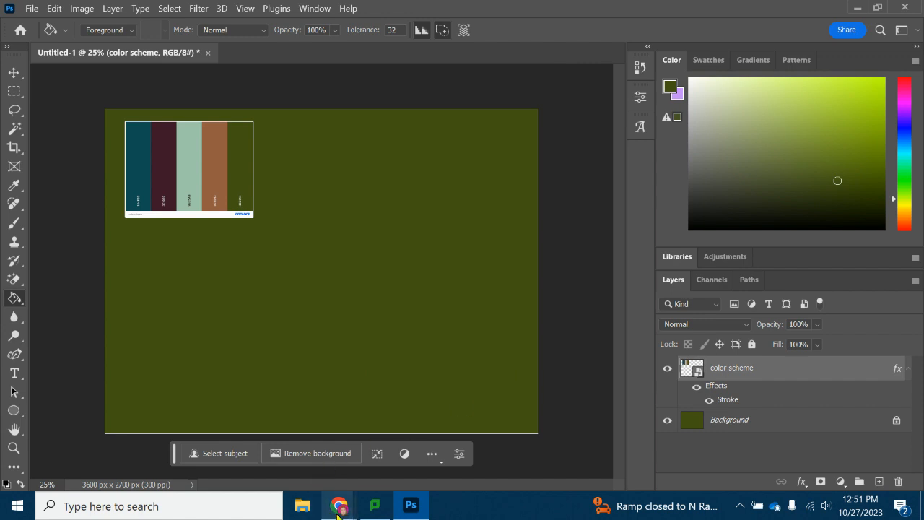
{"action": "left_click", "coordinate": [258, 440]}
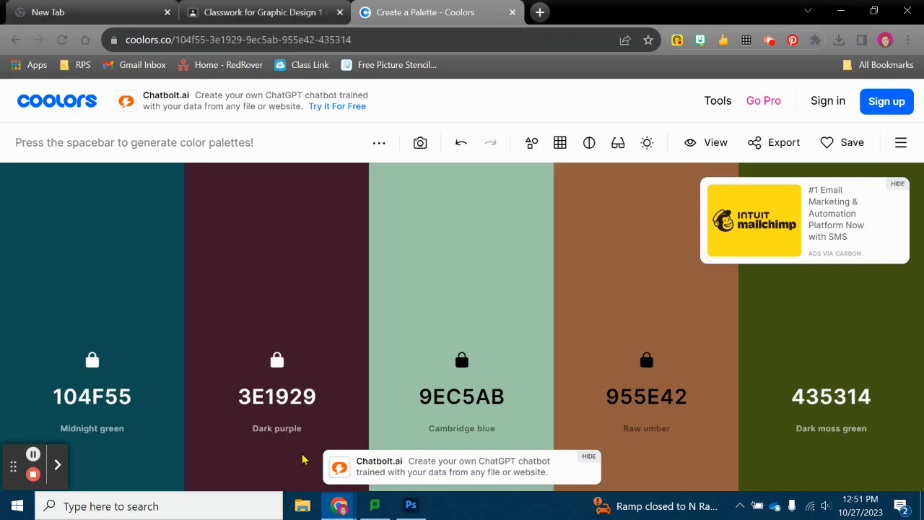
{"action": "left_click", "coordinate": [540, 13]}
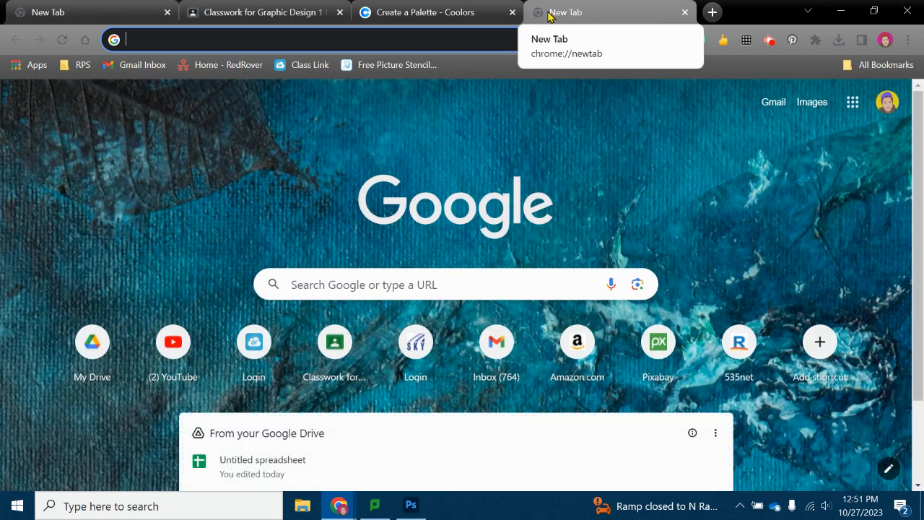
{"action": "left_click", "coordinate": [417, 510]}
{"action": "mouse_move", "coordinate": [340, 508]}
{"action": "left_click", "coordinate": [284, 456]}
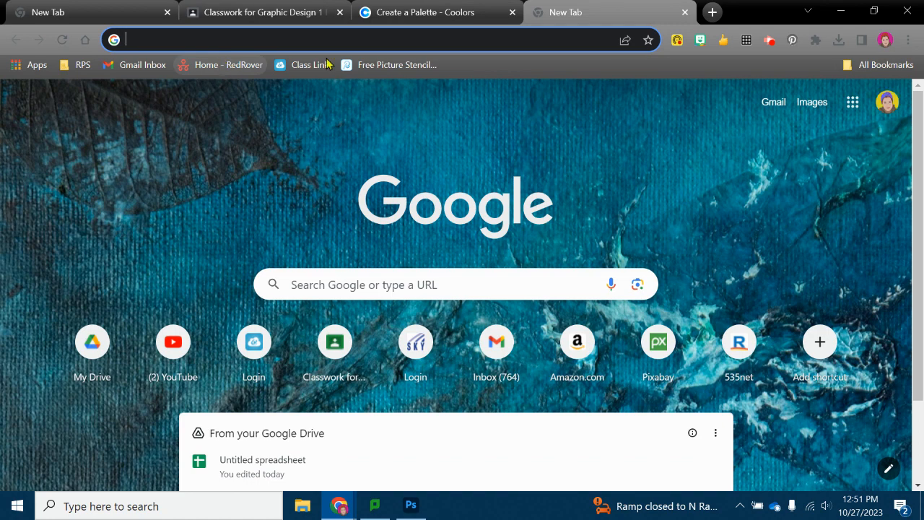
{"action": "type", "text": "natur"}
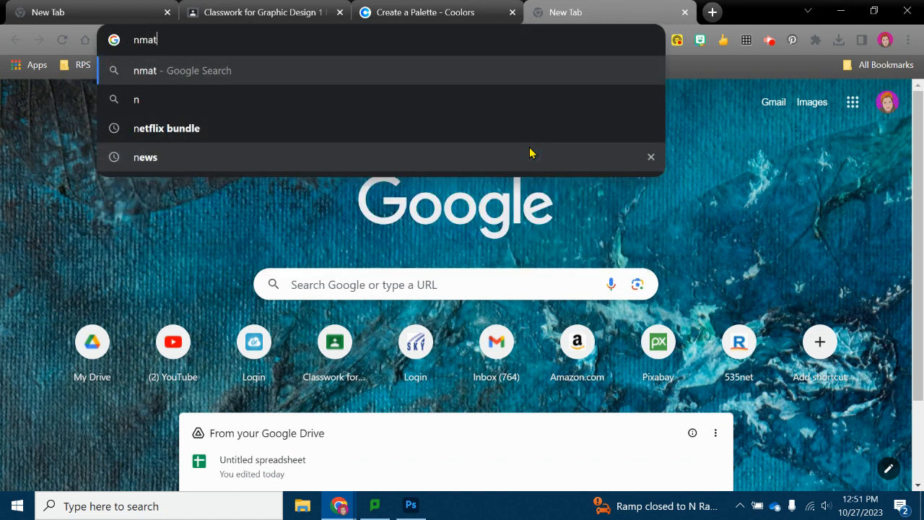
{"action": "type", "text": "e"}
{"action": "key", "text": "Return"}
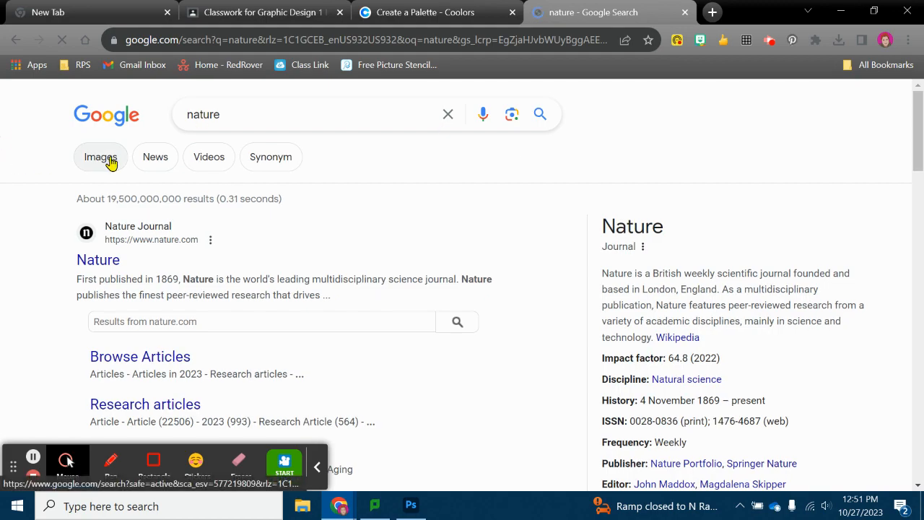
{"action": "left_click", "coordinate": [110, 159]}
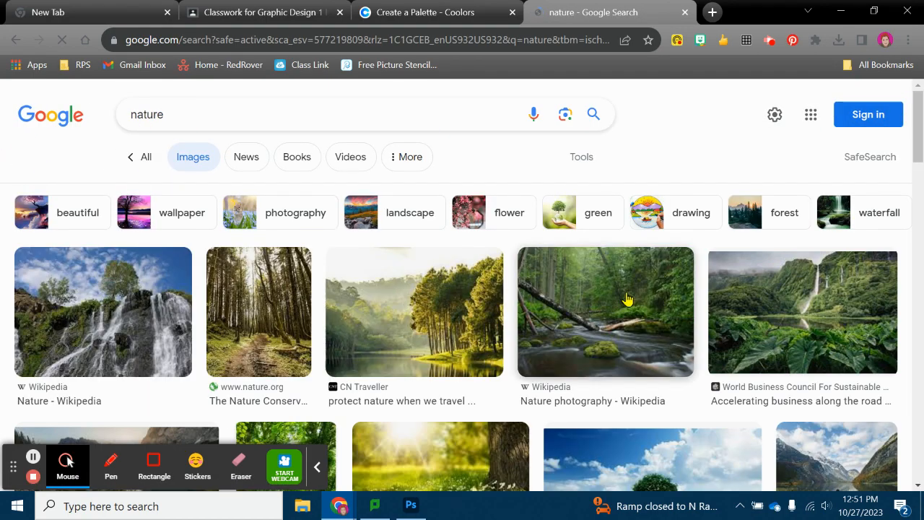
Step: Browse the nature image results and copy the green forest picture titled Nature's Temples from Isha Foundation
{"action": "scroll", "coordinate": [627, 299], "scroll_direction": "down", "scroll_amount": 8}
{"action": "scroll", "coordinate": [627, 299], "scroll_direction": "down", "scroll_amount": 4}
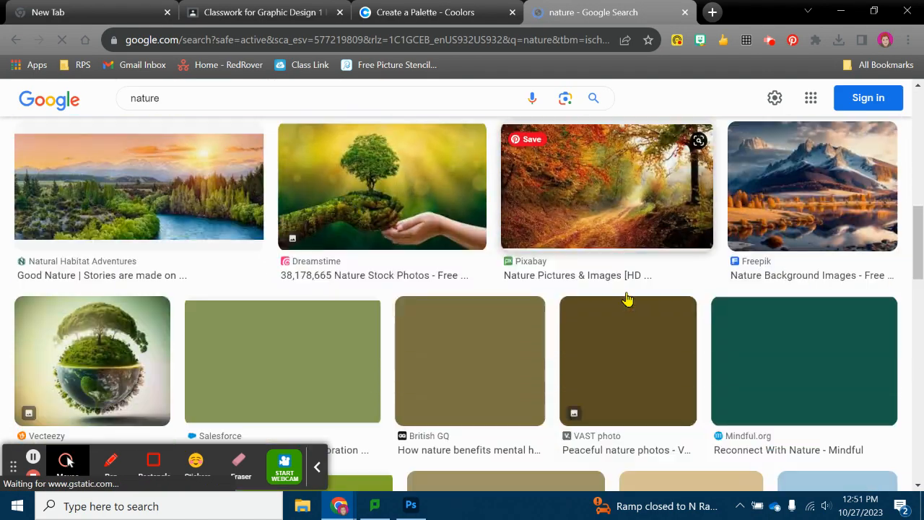
{"action": "scroll", "coordinate": [617, 289], "scroll_direction": "down", "scroll_amount": 3}
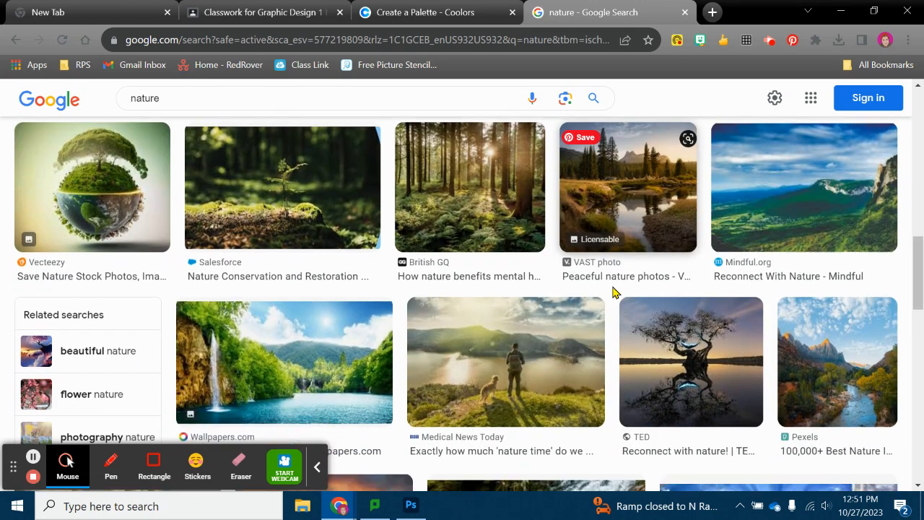
{"action": "scroll", "coordinate": [633, 266], "scroll_direction": "down", "scroll_amount": 2}
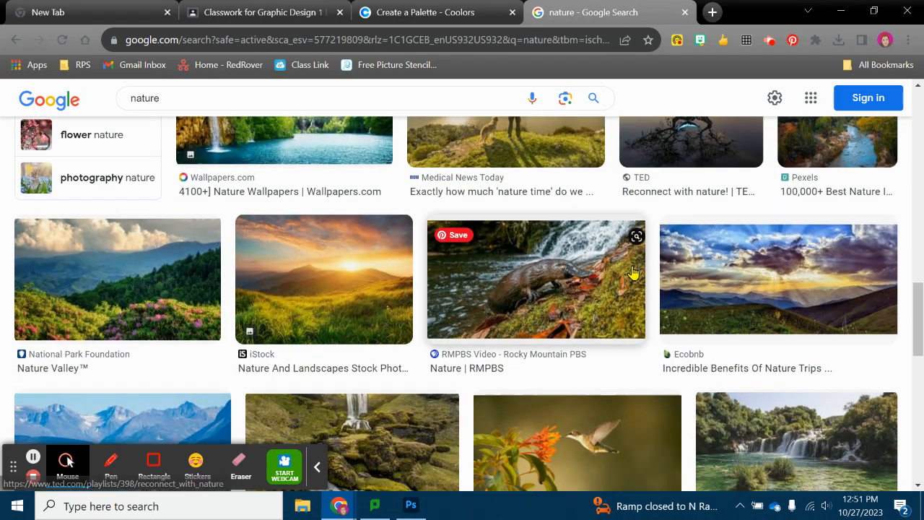
{"action": "scroll", "coordinate": [637, 267], "scroll_direction": "down", "scroll_amount": 1}
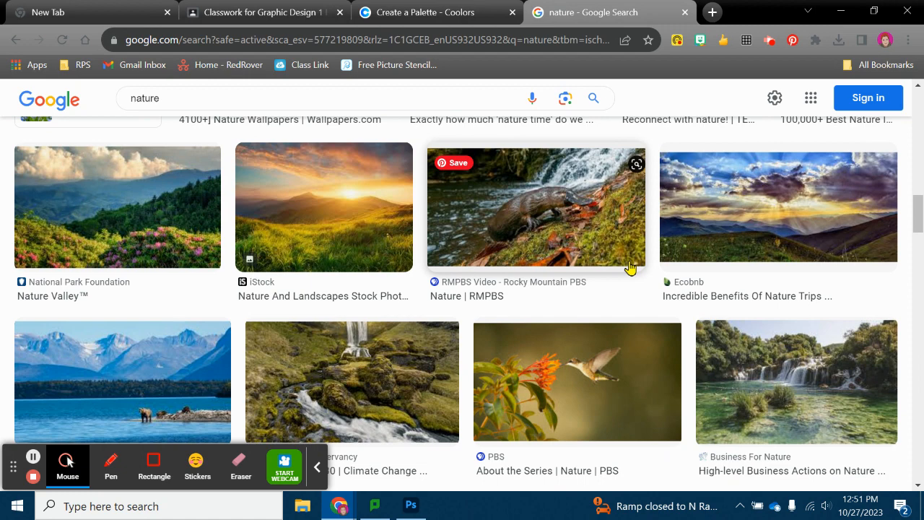
{"action": "scroll", "coordinate": [630, 267], "scroll_direction": "down", "scroll_amount": 2}
{"action": "scroll", "coordinate": [617, 268], "scroll_direction": "down", "scroll_amount": 1}
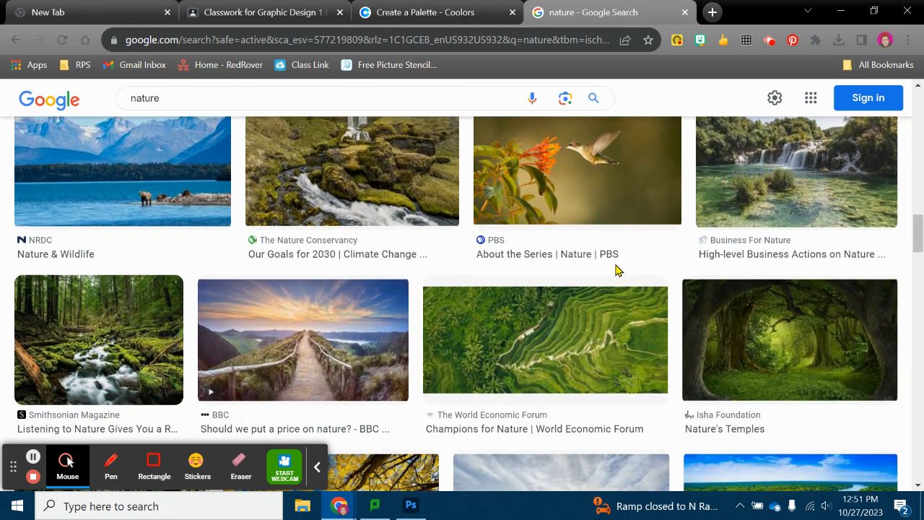
{"action": "left_click", "coordinate": [795, 369]}
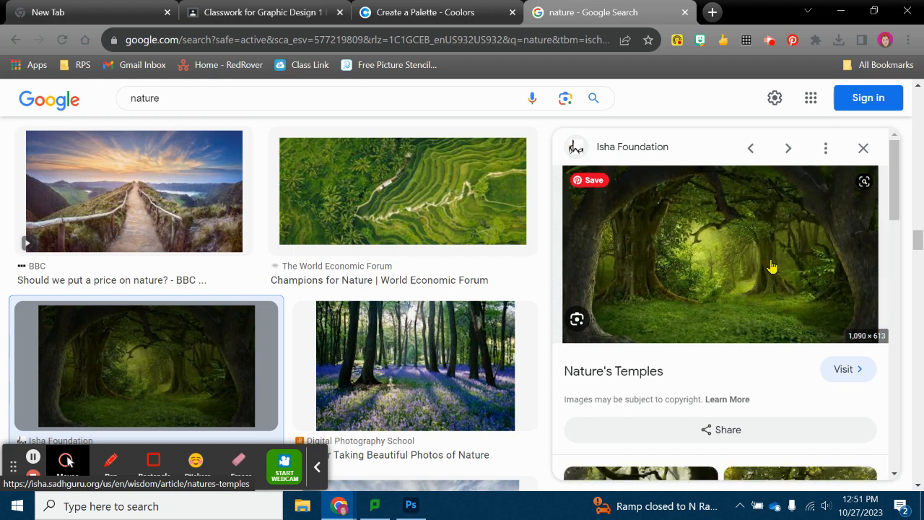
{"action": "right_click", "coordinate": [730, 263]}
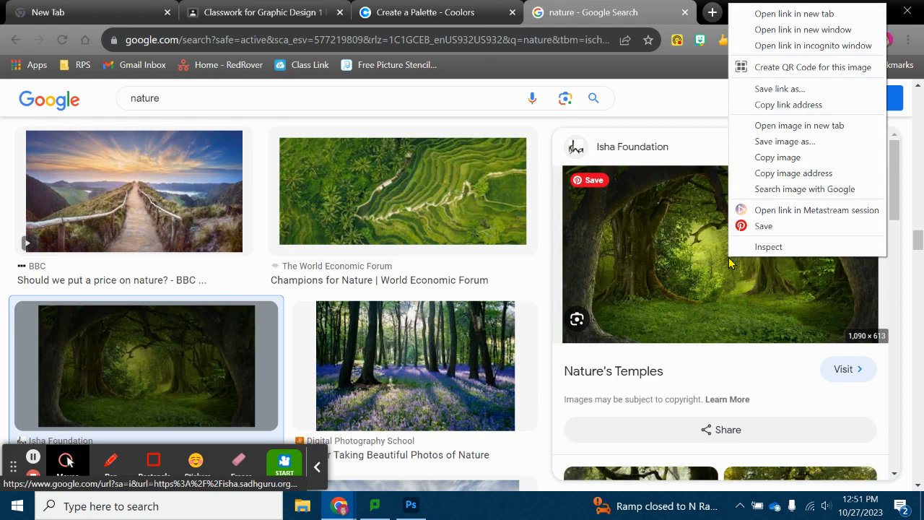
{"action": "left_click", "coordinate": [758, 157]}
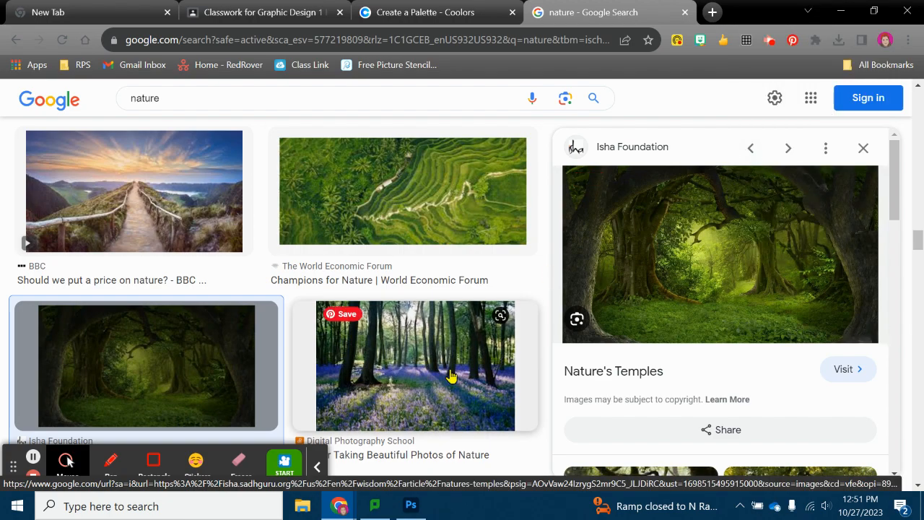
Step: Switch to Photoshop, paste the forest picture and move it directly below the color palette
{"action": "left_click", "coordinate": [409, 505]}
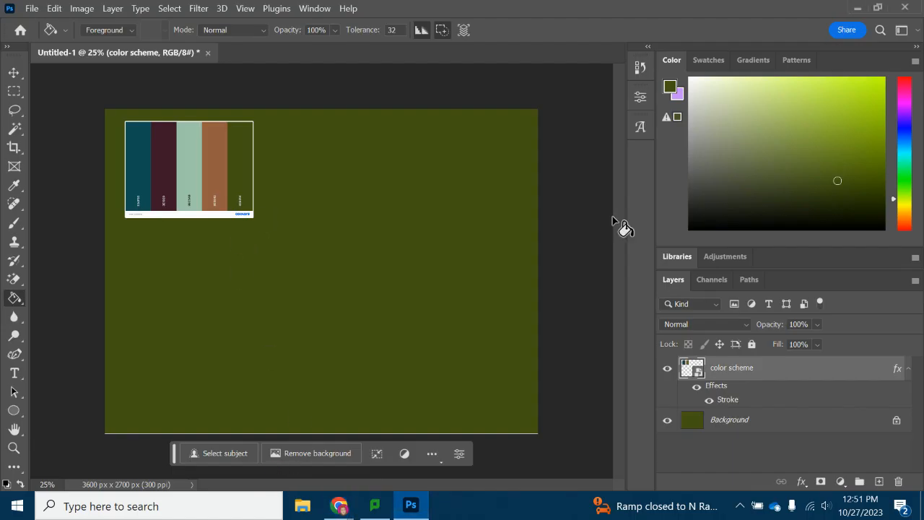
{"action": "key", "text": "ctrl+v"}
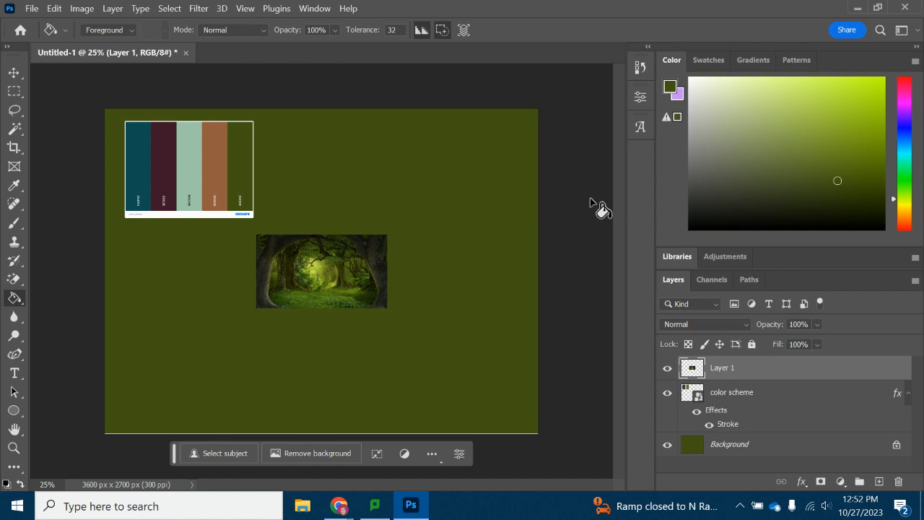
{"action": "left_click", "coordinate": [11, 75]}
{"action": "left_click_drag", "start_coordinate": [336, 286], "coordinate": [194, 278]}
Step: Switch to Chrome and search Google Images for "wood texture"
{"action": "mouse_move", "coordinate": [339, 505]}
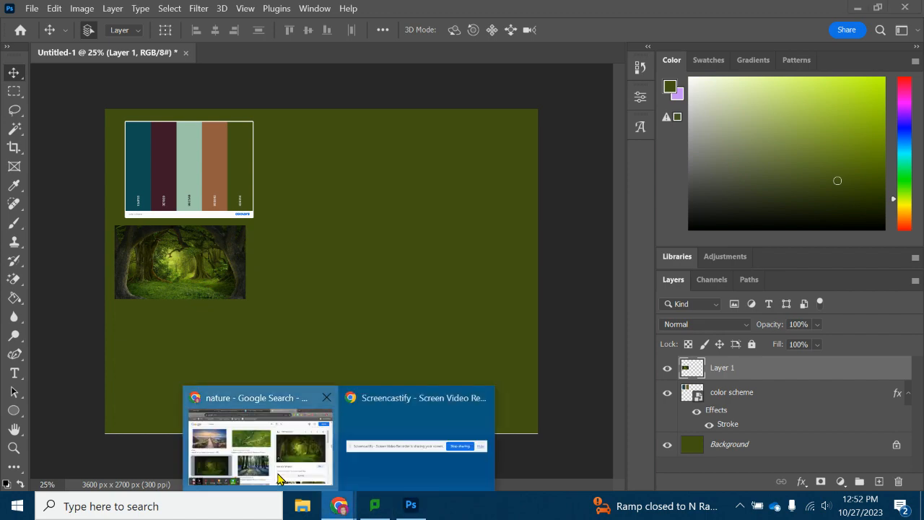
{"action": "left_click", "coordinate": [267, 448]}
{"action": "double_click", "coordinate": [169, 101]}
{"action": "type", "text": "wood texture"}
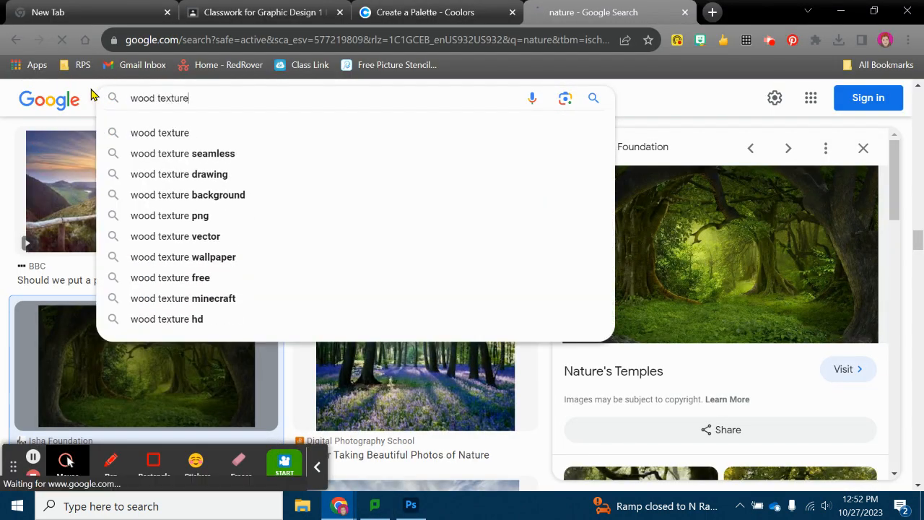
{"action": "key", "text": "Return"}
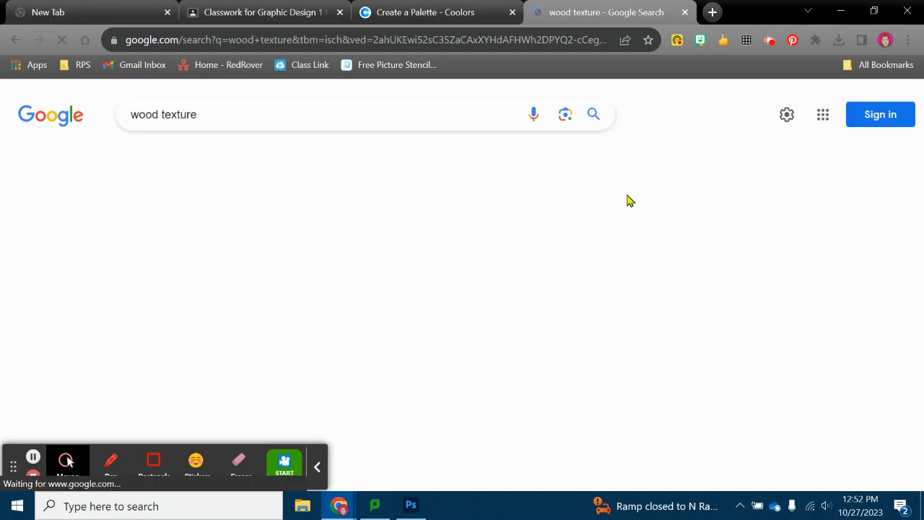
Step: Browse the wood texture results and copy the Old Wood - Free Texture image from Free Stock Textures
{"action": "scroll", "coordinate": [315, 106], "scroll_direction": "down", "scroll_amount": 2}
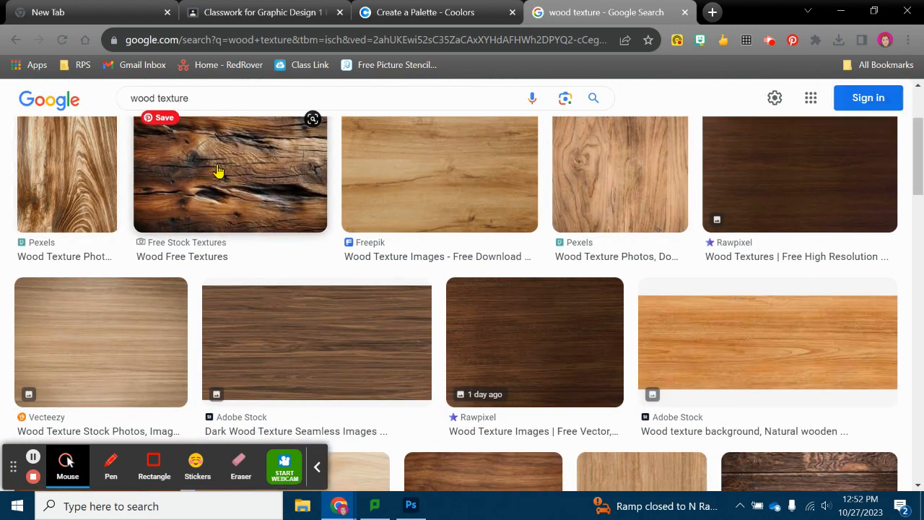
{"action": "scroll", "coordinate": [224, 173], "scroll_direction": "down", "scroll_amount": 5}
{"action": "scroll", "coordinate": [618, 227], "scroll_direction": "down", "scroll_amount": 4}
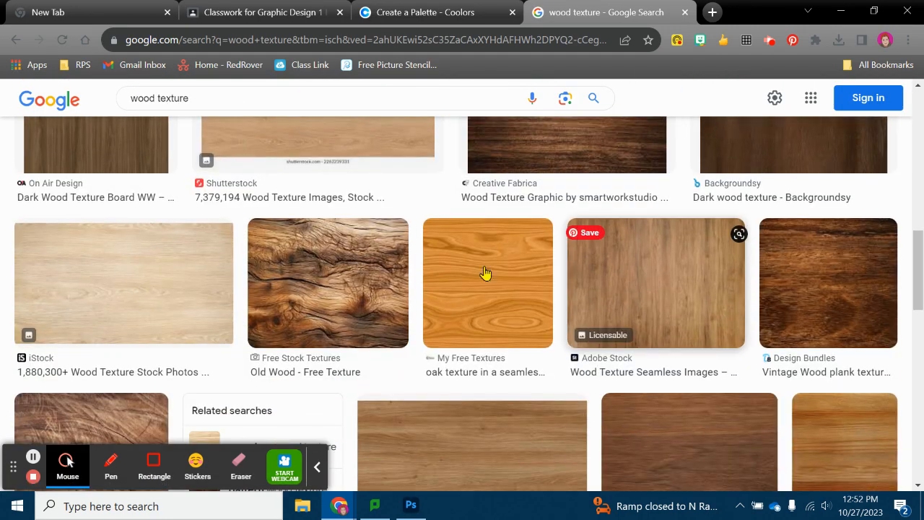
{"action": "left_click", "coordinate": [341, 290]}
{"action": "right_click", "coordinate": [752, 243]}
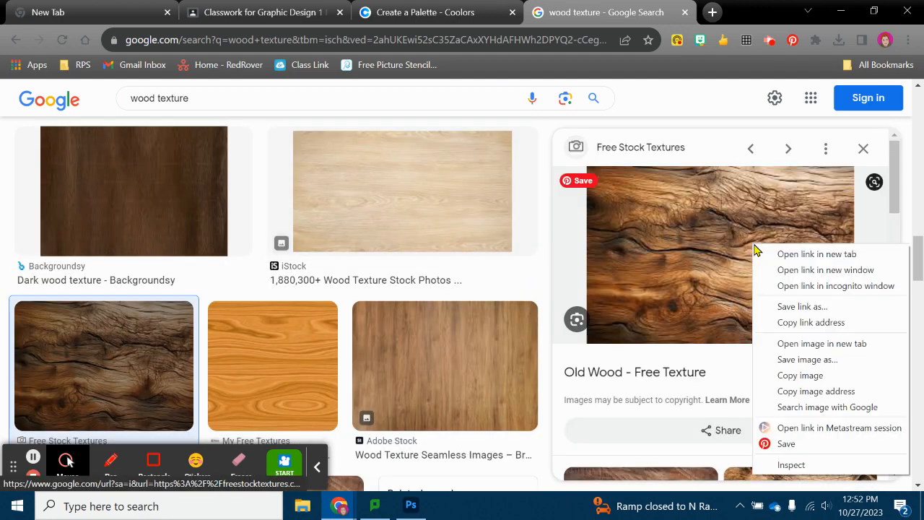
{"action": "left_click", "coordinate": [830, 376]}
Step: Switch to Photoshop, paste the wood texture and move it to the lower-right corner of the canvas
{"action": "left_click", "coordinate": [410, 508]}
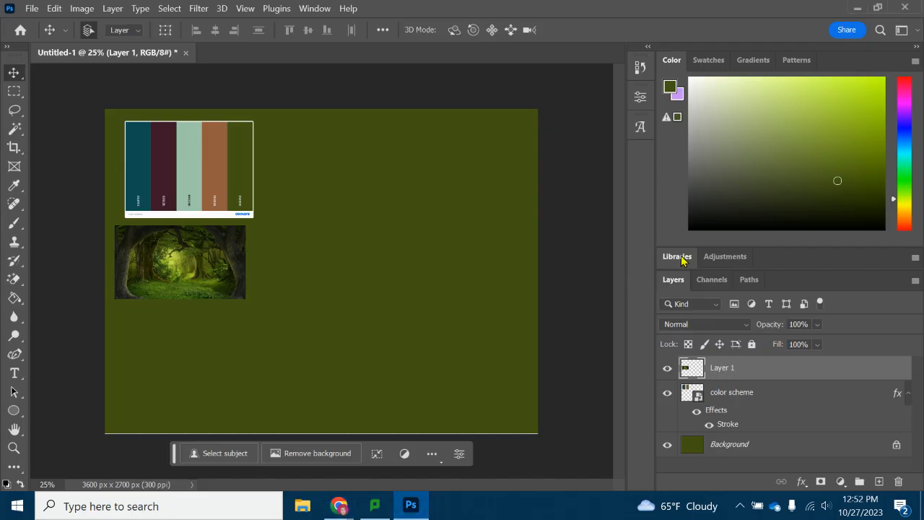
{"action": "key", "text": "ctrl+v"}
{"action": "left_click_drag", "start_coordinate": [336, 294], "coordinate": [485, 396]}
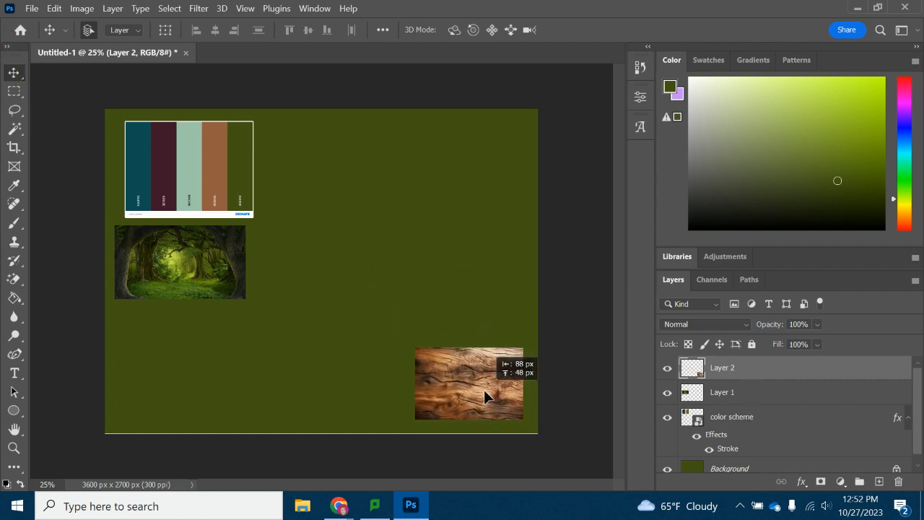
{"action": "key", "text": "ctrl+t"}
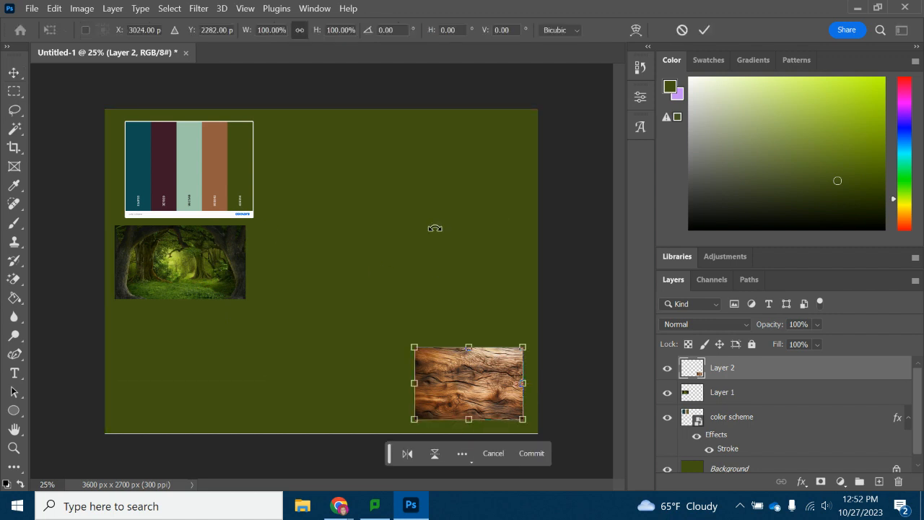
{"action": "key", "text": "Return"}
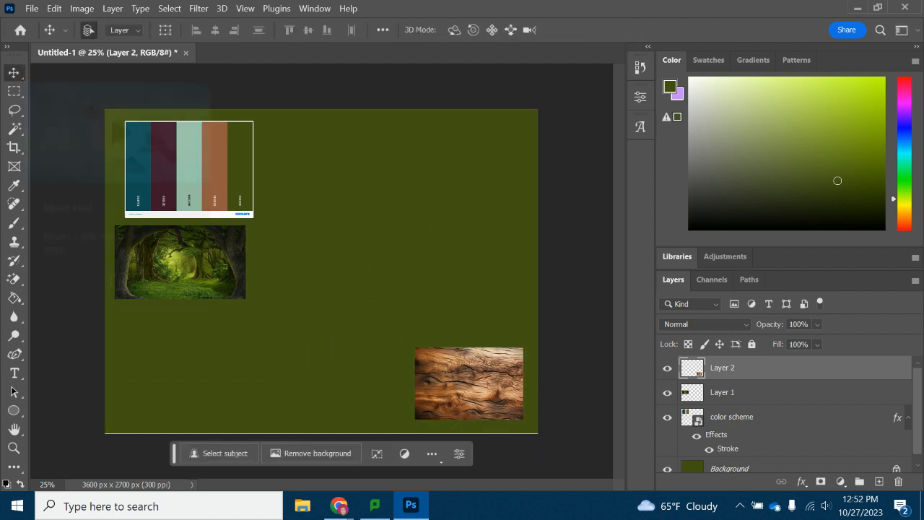
Step: Save the document in Downloads as a Photoshop file named mood board
{"action": "left_click", "coordinate": [32, 8]}
{"action": "left_click", "coordinate": [65, 162]}
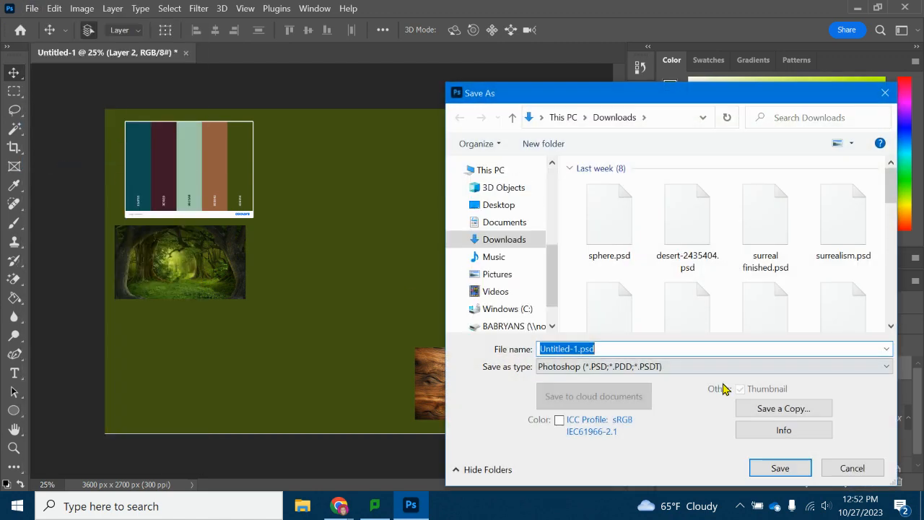
{"action": "type", "text": "mood"}
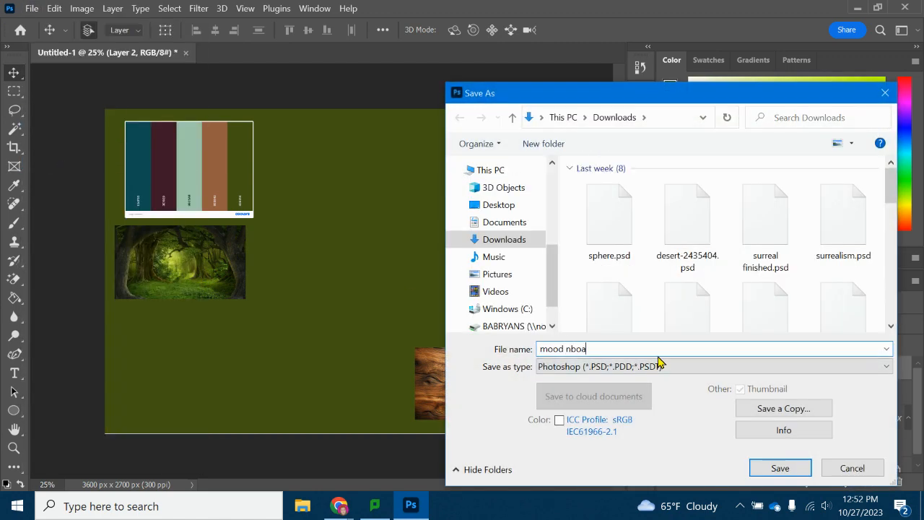
{"action": "type", "text": " board"}
{"action": "left_click", "coordinate": [779, 468]}
{"action": "left_click", "coordinate": [619, 131]}
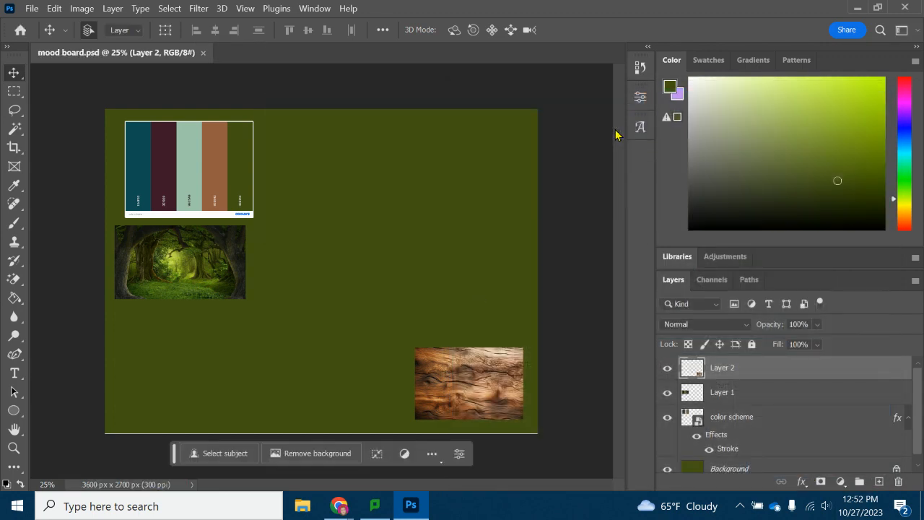
Step: Switch to Chrome and search Google Images for "boutique"
{"action": "mouse_move", "coordinate": [340, 505]}
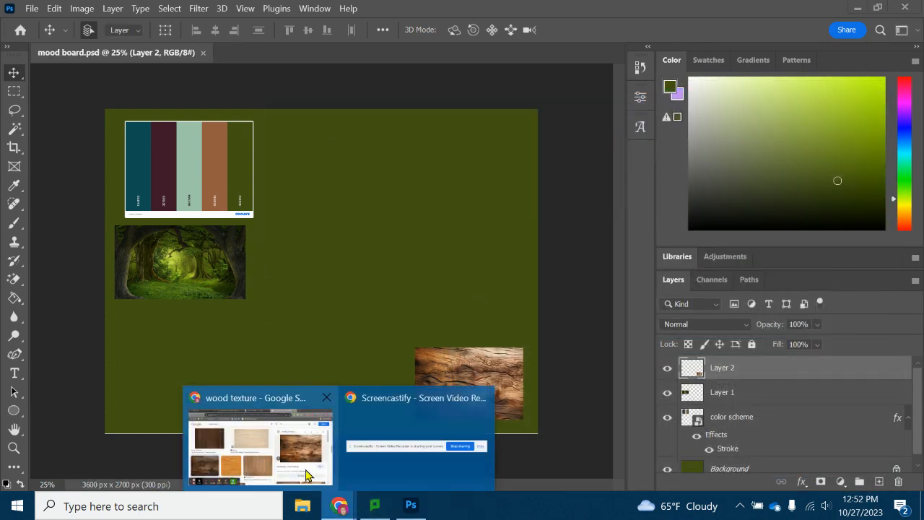
{"action": "left_click", "coordinate": [239, 417]}
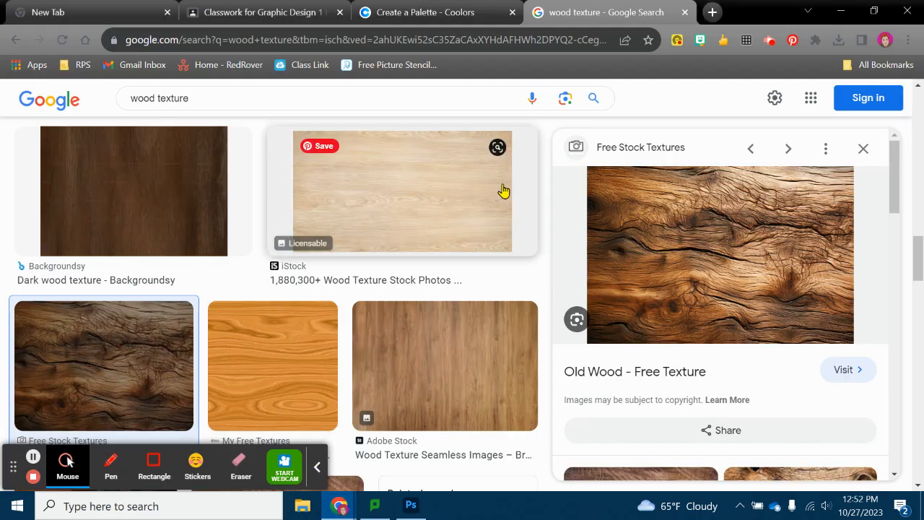
{"action": "scroll", "coordinate": [520, 180], "scroll_direction": "up", "scroll_amount": 5}
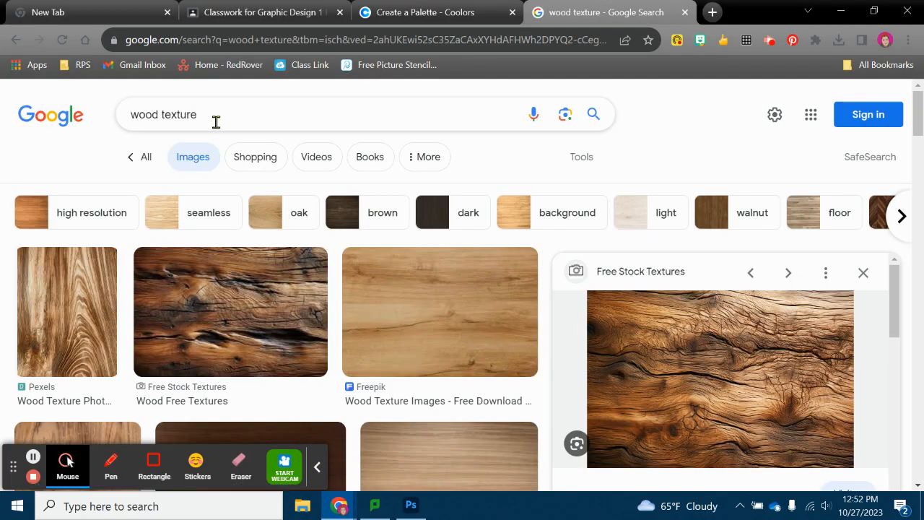
{"action": "left_click_drag", "start_coordinate": [216, 119], "coordinate": [105, 103]}
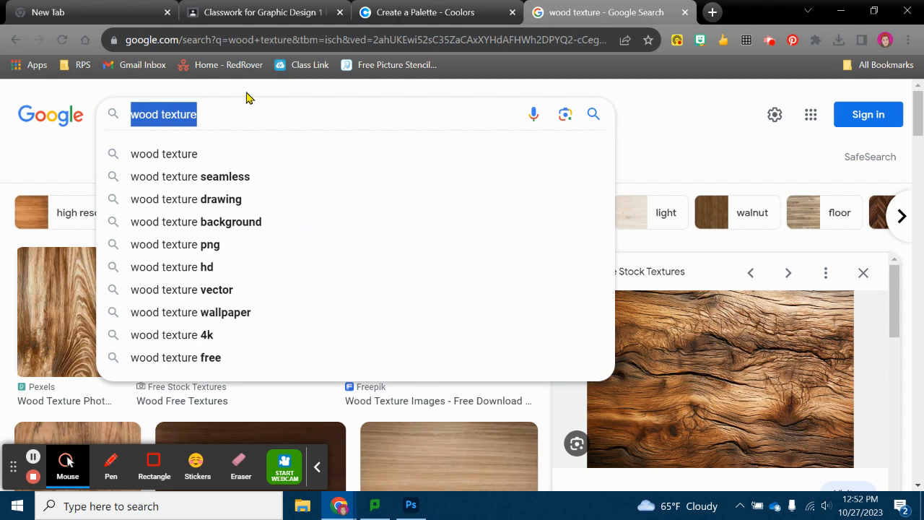
{"action": "type", "text": "boutique"}
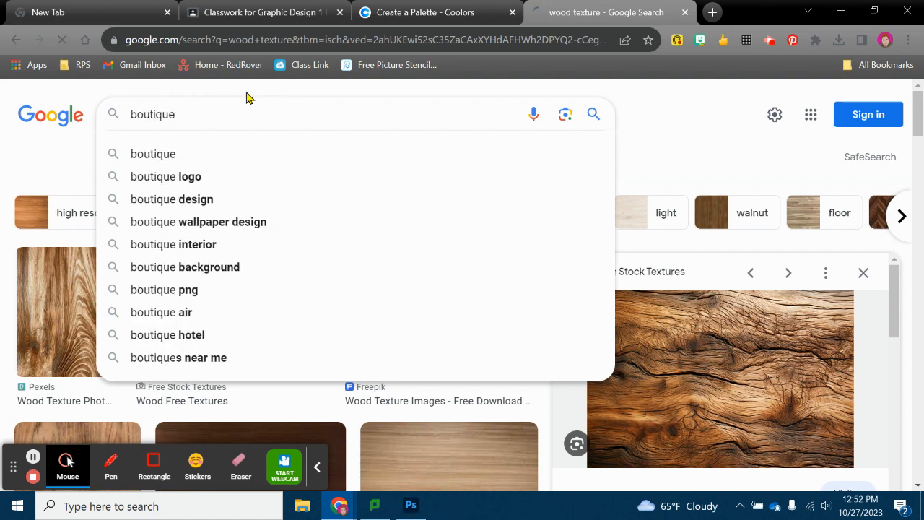
{"action": "key", "text": "Return"}
Step: Copy the Choose Chicago picture of clothing racks titled Guide to Boutique Shops in Chicago's Neighborhoods from the boutique results
{"action": "scroll", "coordinate": [455, 232], "scroll_direction": "down", "scroll_amount": 2}
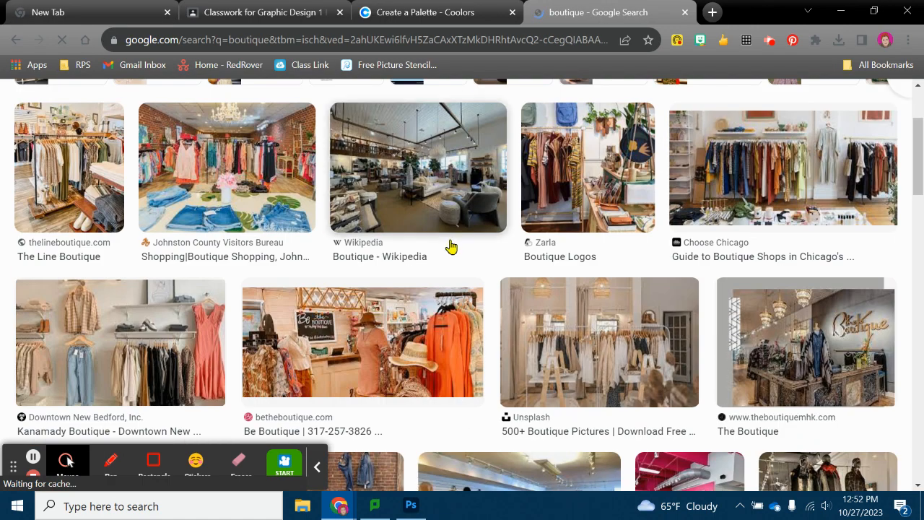
{"action": "left_click", "coordinate": [828, 178]}
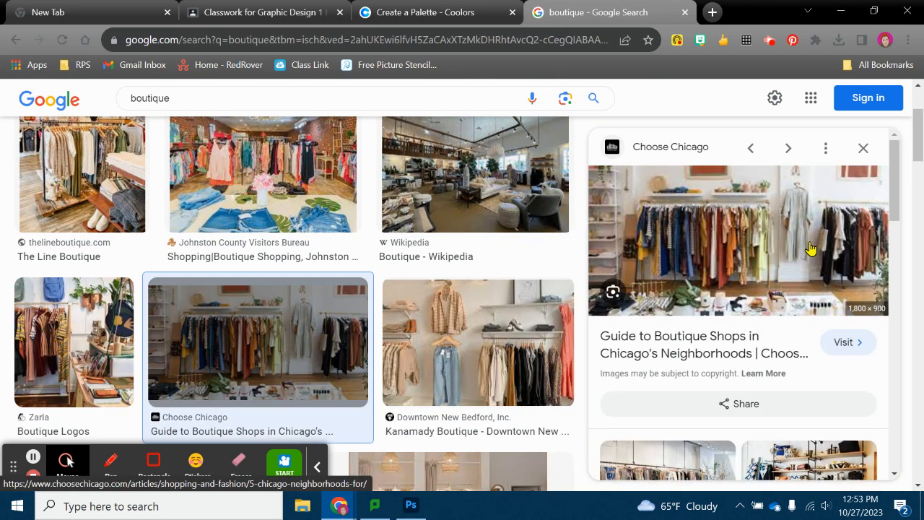
{"action": "scroll", "coordinate": [810, 247], "scroll_direction": "down", "scroll_amount": 3}
{"action": "scroll", "coordinate": [794, 244], "scroll_direction": "up", "scroll_amount": 3}
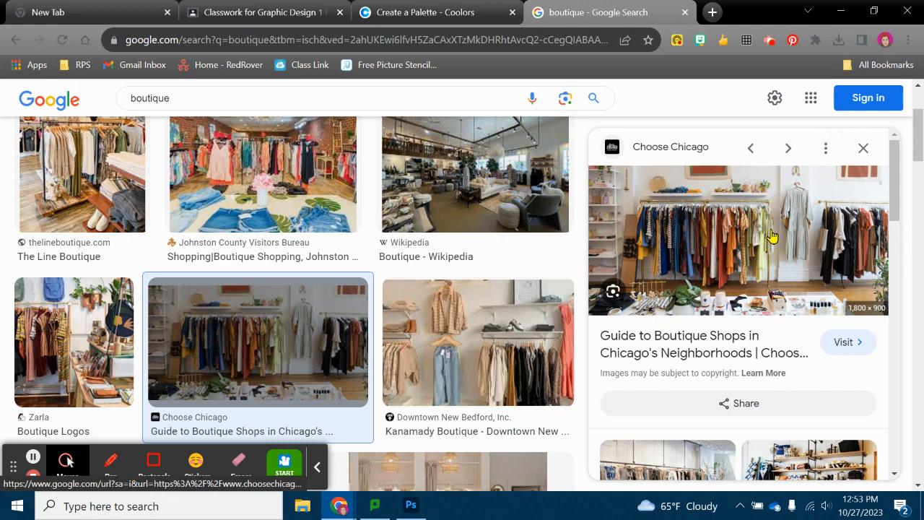
{"action": "right_click", "coordinate": [771, 235]}
{"action": "left_click", "coordinate": [795, 382]}
Step: Switch to Photoshop, paste the boutique picture and move it to the upper-right corner of the canvas
{"action": "left_click", "coordinate": [433, 9]}
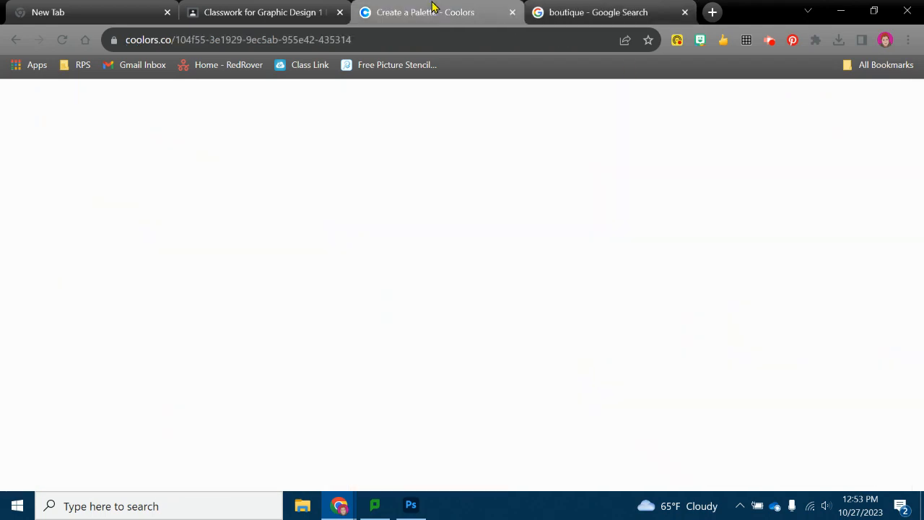
{"action": "left_click", "coordinate": [257, 11]}
{"action": "left_click", "coordinate": [411, 505]}
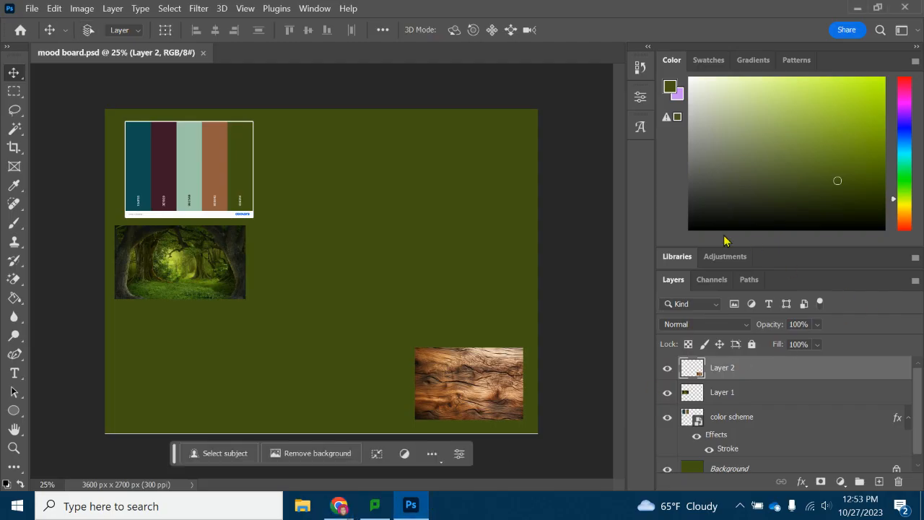
{"action": "key", "text": "ctrl+v"}
{"action": "left_click_drag", "start_coordinate": [346, 240], "coordinate": [451, 160]}
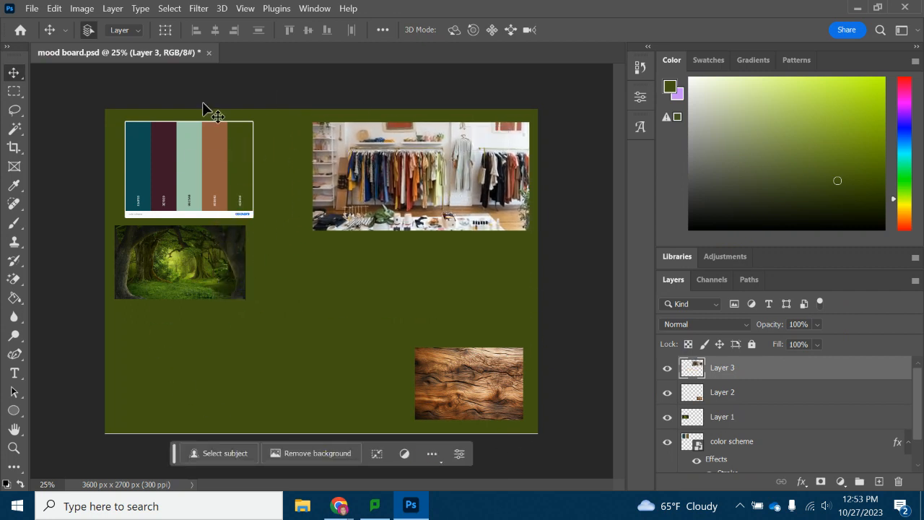
Step: Switch to Chrome, look through more boutique images and refine the image search to "boutique gift store"
{"action": "mouse_move", "coordinate": [339, 505]}
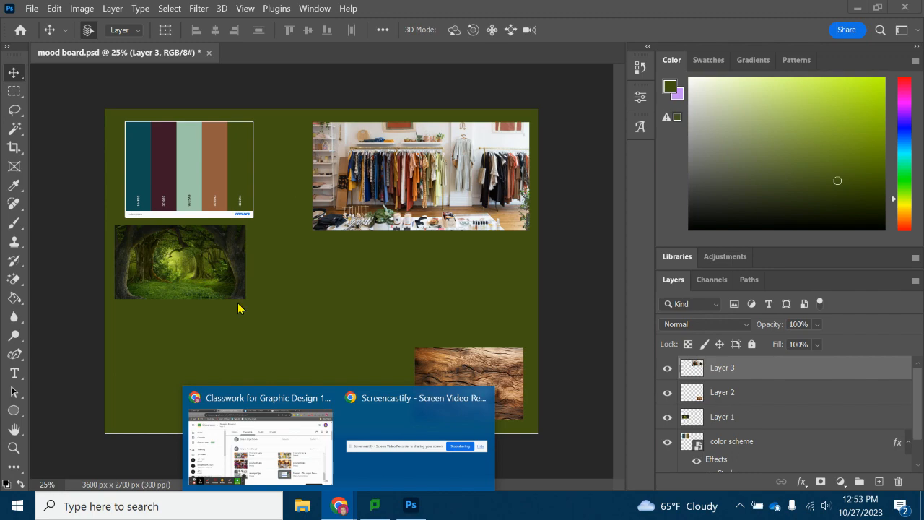
{"action": "left_click", "coordinate": [260, 440]}
{"action": "left_click", "coordinate": [573, 8]}
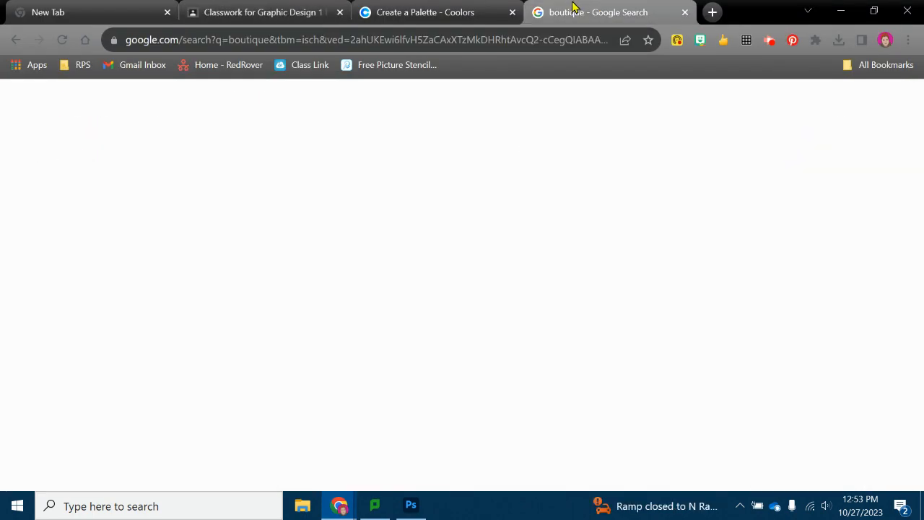
{"action": "scroll", "coordinate": [496, 267], "scroll_direction": "down", "scroll_amount": 4}
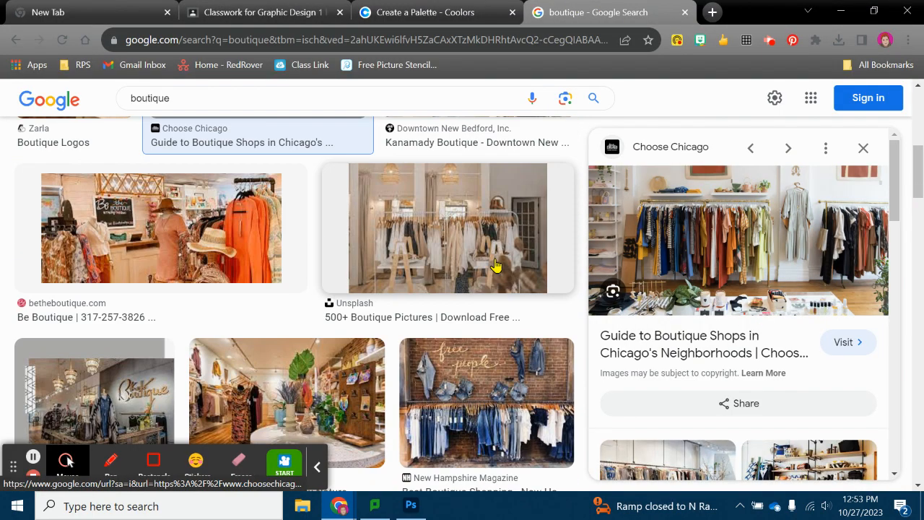
{"action": "scroll", "coordinate": [522, 367], "scroll_direction": "down", "scroll_amount": 8}
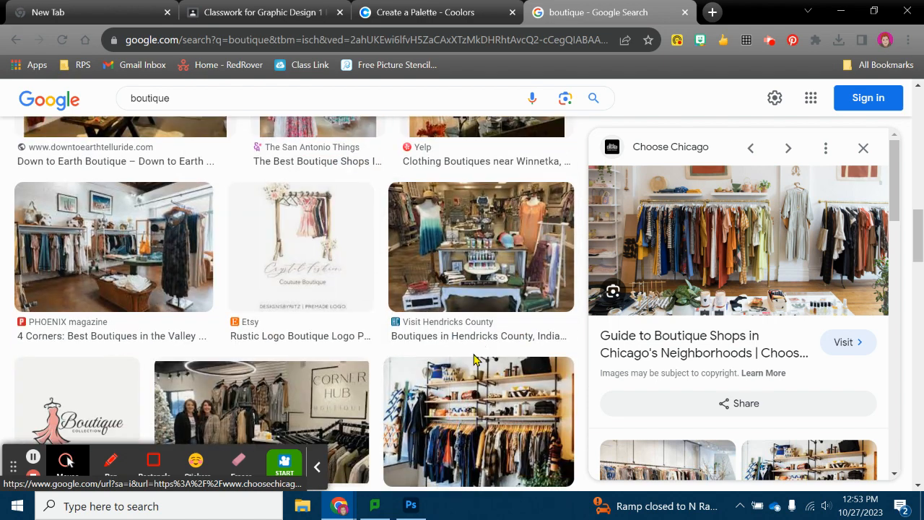
{"action": "scroll", "coordinate": [474, 359], "scroll_direction": "down", "scroll_amount": 3}
{"action": "left_click", "coordinate": [200, 99]}
{"action": "type", "text": "gift store"}
{"action": "key", "text": "Return"}
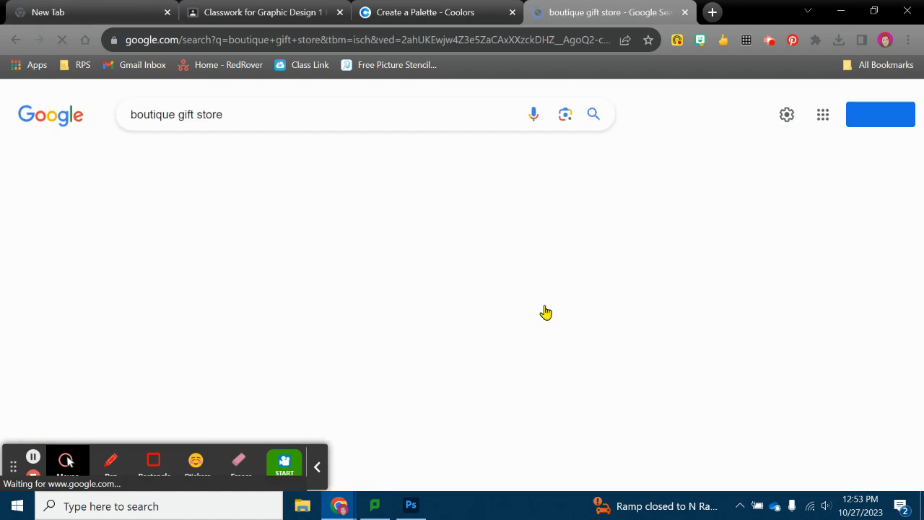
Step: Browse the gift store results and copy the Dwell picture titled The Best Places to Shop Small for Holiday Gifts in the Bay Area
{"action": "scroll", "coordinate": [645, 322], "scroll_direction": "down", "scroll_amount": 3}
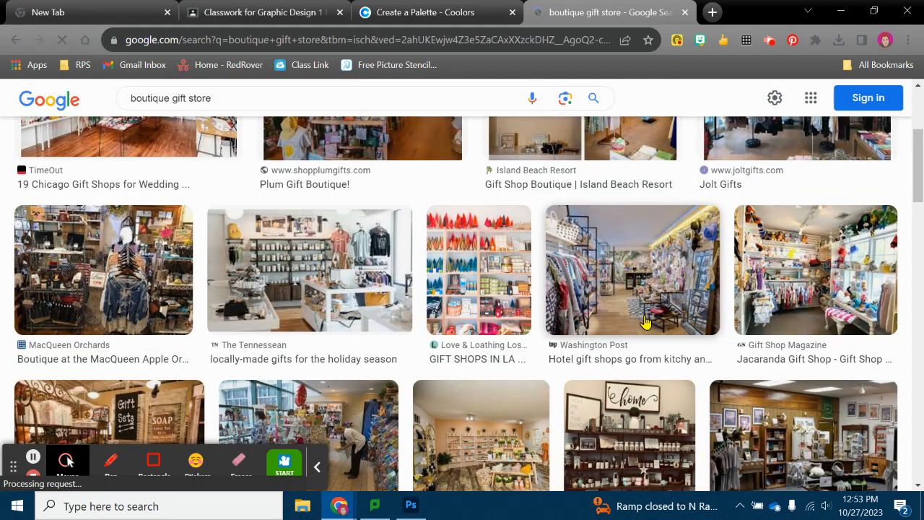
{"action": "scroll", "coordinate": [491, 282], "scroll_direction": "down", "scroll_amount": 2}
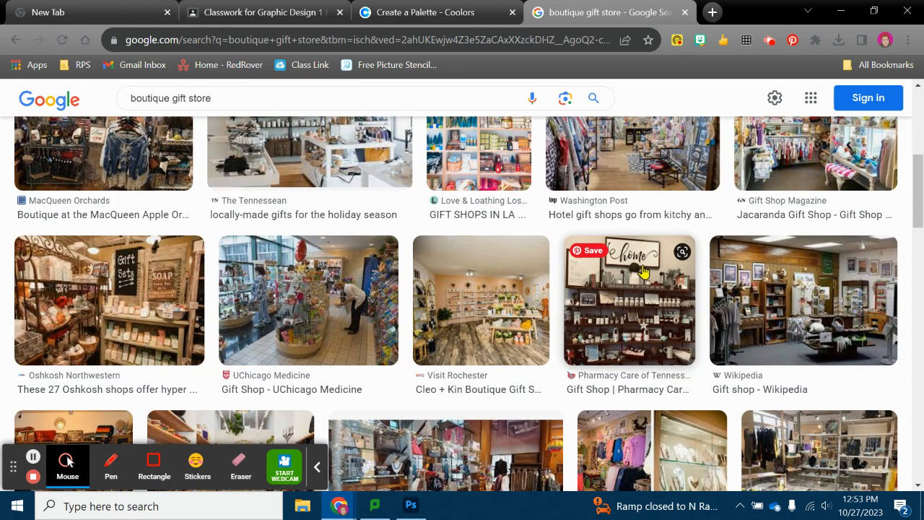
{"action": "left_click", "coordinate": [648, 331]}
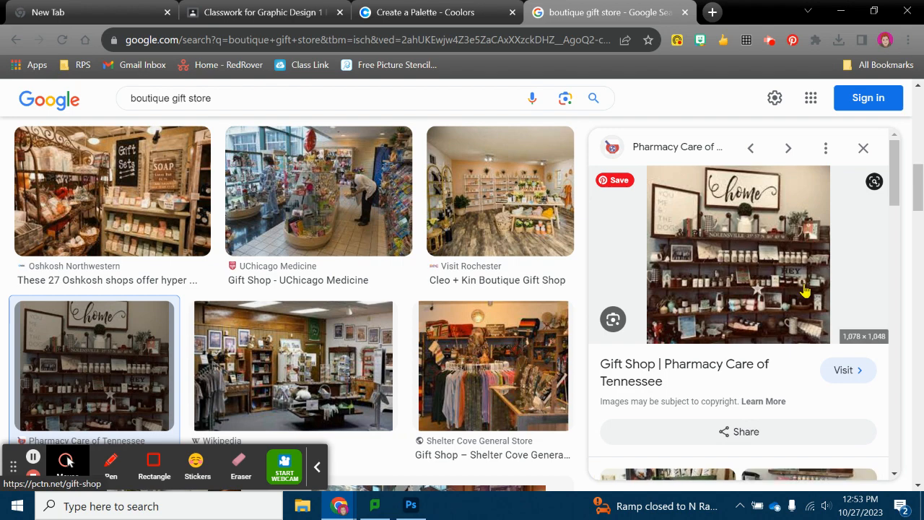
{"action": "left_click", "coordinate": [863, 148]}
{"action": "scroll", "coordinate": [285, 225], "scroll_direction": "down", "scroll_amount": 2}
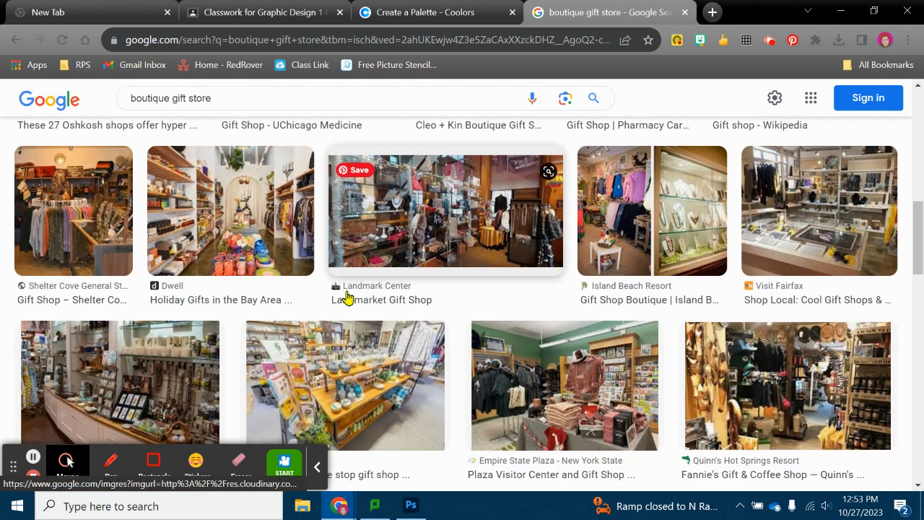
{"action": "left_click", "coordinate": [238, 182]}
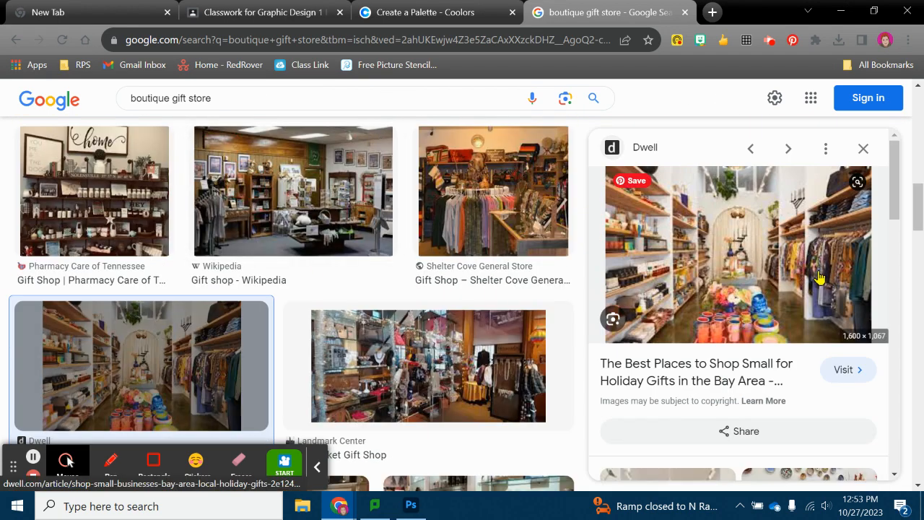
{"action": "right_click", "coordinate": [729, 239]}
{"action": "left_click", "coordinate": [776, 391]}
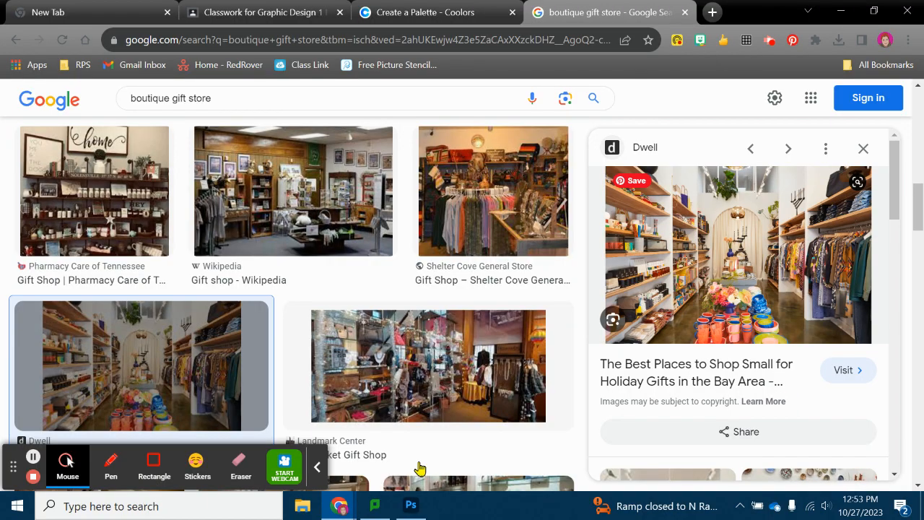
Step: Switch to Photoshop, paste the gift store picture, scale it down and place it in the canvas's lower-left corner below the forest picture
{"action": "left_click", "coordinate": [411, 506]}
{"action": "key", "text": "ctrl+v"}
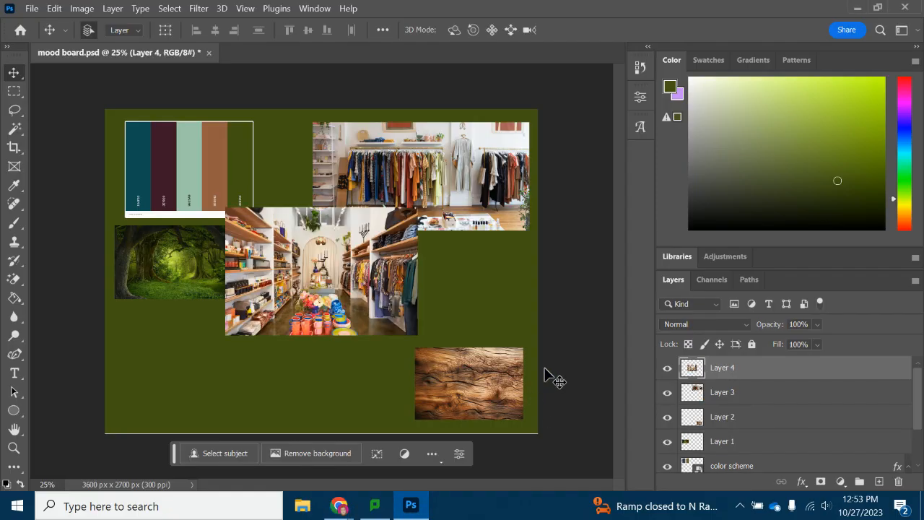
{"action": "left_click_drag", "start_coordinate": [390, 293], "coordinate": [377, 363]}
{"action": "key", "text": "ctrl+t"}
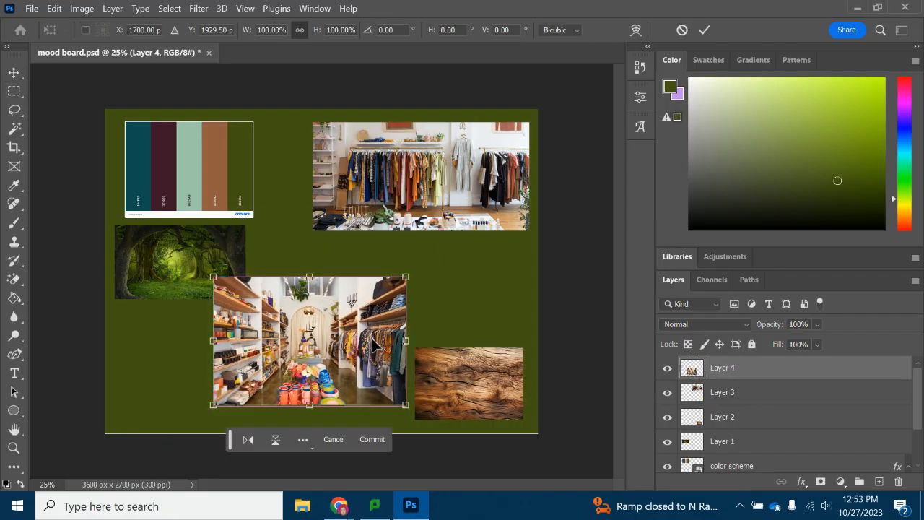
{"action": "left_click_drag", "start_coordinate": [409, 410], "coordinate": [382, 386]}
{"action": "left_click_drag", "start_coordinate": [327, 331], "coordinate": [229, 359]}
{"action": "key", "text": "Return"}
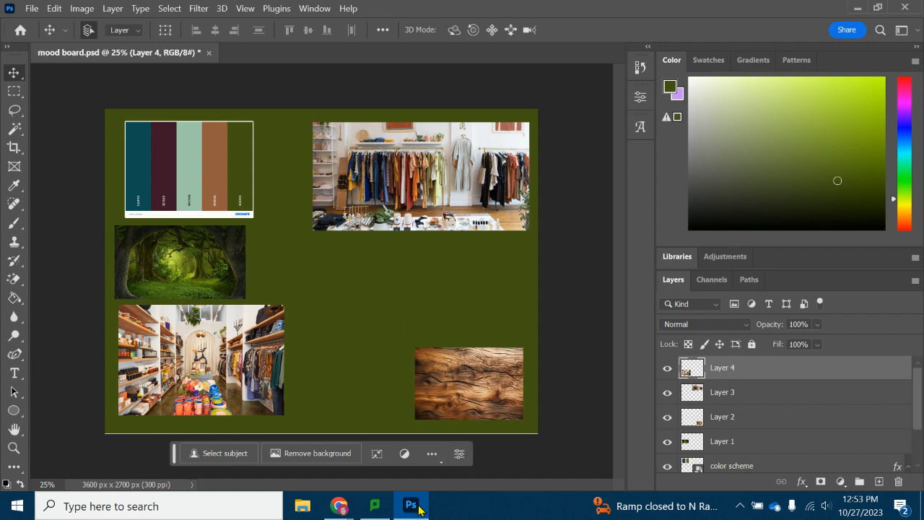
Step: Switch to Chrome and replace the image search with "lighting warm"
{"action": "mouse_move", "coordinate": [340, 505]}
{"action": "left_click", "coordinate": [264, 442]}
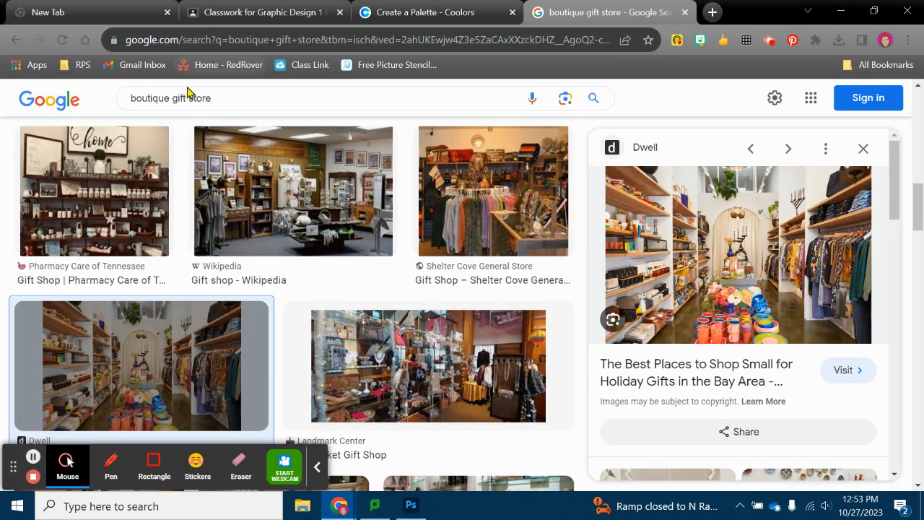
{"action": "left_click_drag", "start_coordinate": [216, 98], "coordinate": [132, 97]}
{"action": "type", "text": "lighting warm"}
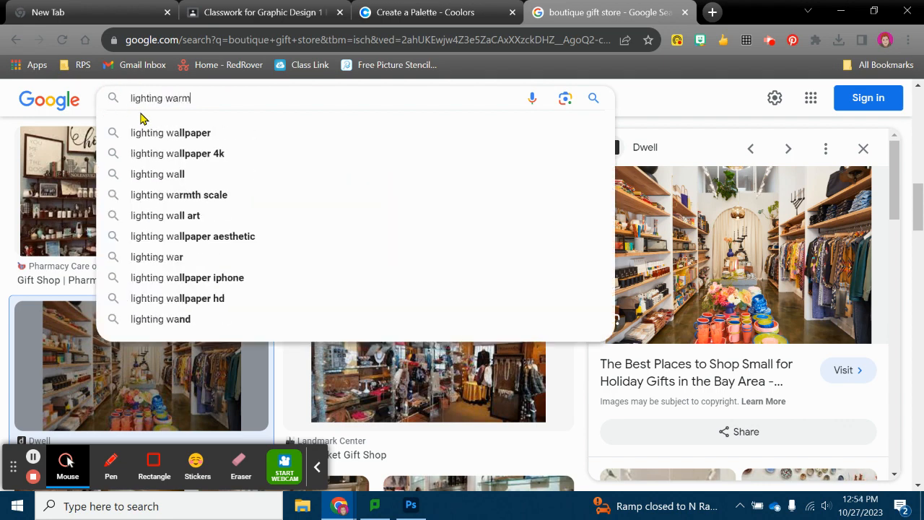
{"action": "key", "text": "Return"}
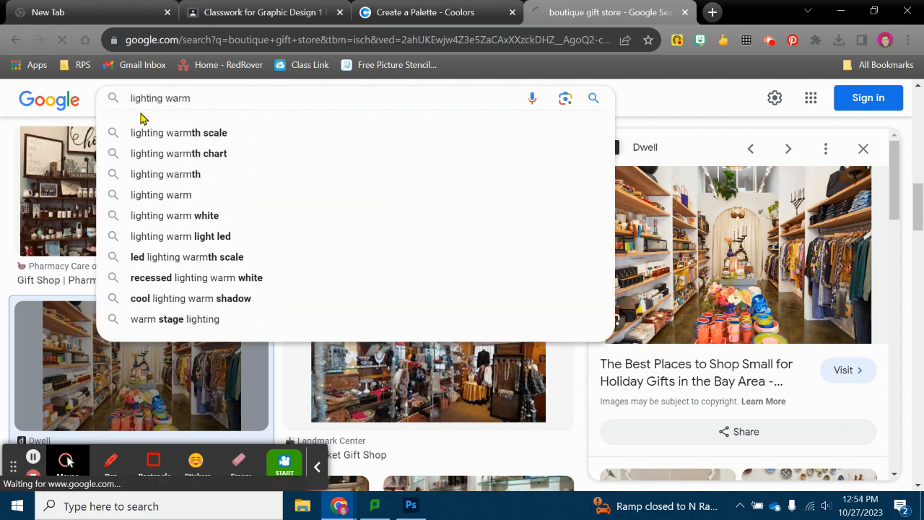
Step: Look through the warm lighting image results for a picture that suits the mood board
{"action": "scroll", "coordinate": [603, 370], "scroll_direction": "down", "scroll_amount": 5}
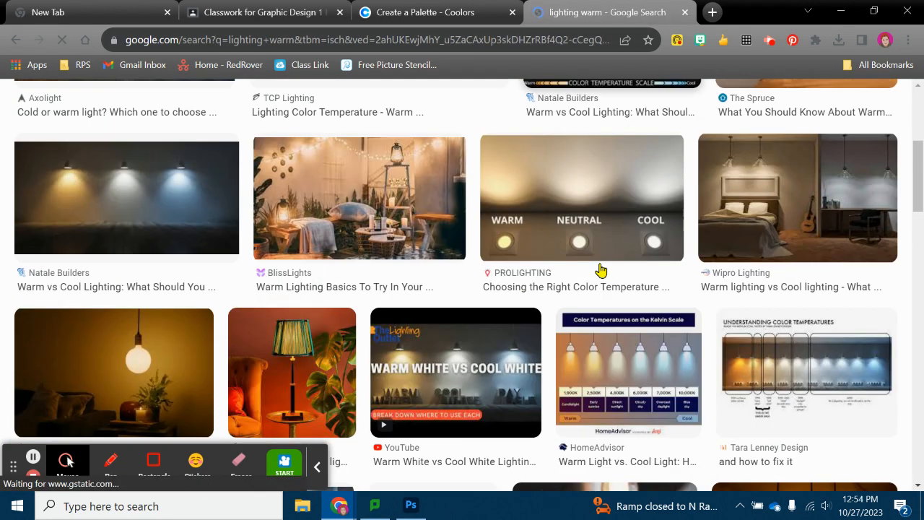
{"action": "scroll", "coordinate": [612, 279], "scroll_direction": "down", "scroll_amount": 9}
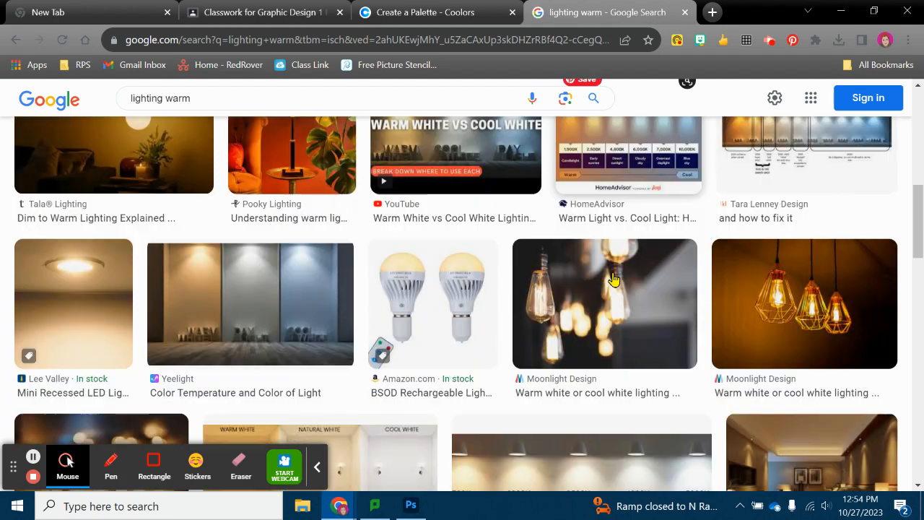
{"action": "scroll", "coordinate": [603, 284], "scroll_direction": "down", "scroll_amount": 2}
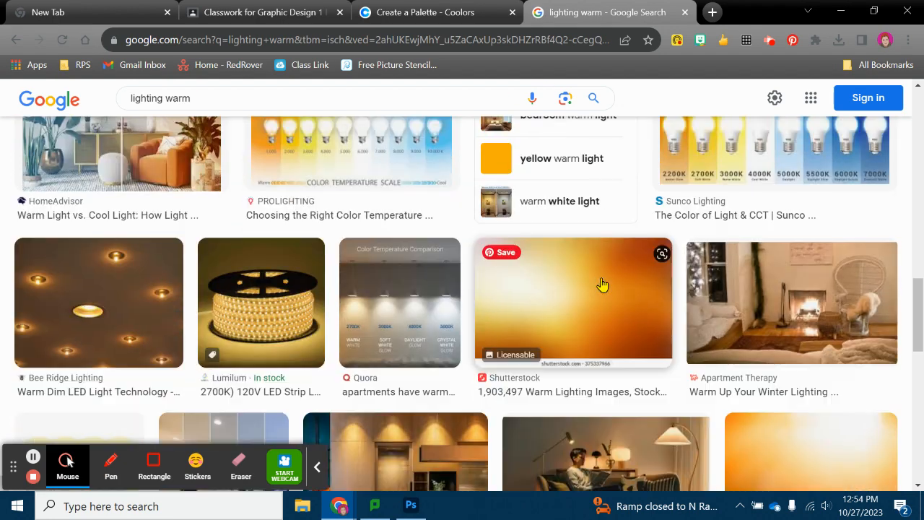
{"action": "scroll", "coordinate": [592, 285], "scroll_direction": "down", "scroll_amount": 3}
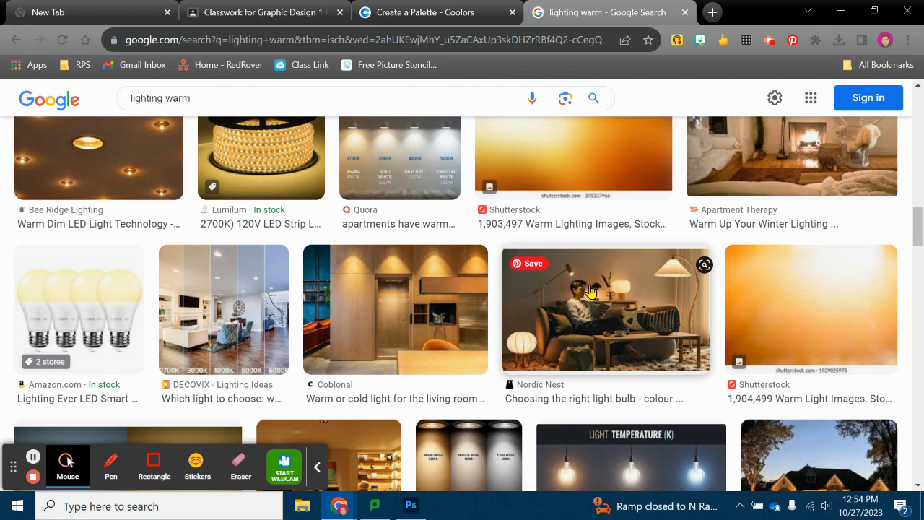
{"action": "scroll", "coordinate": [614, 274], "scroll_direction": "down", "scroll_amount": 3}
{"action": "scroll", "coordinate": [620, 259], "scroll_direction": "down", "scroll_amount": 2}
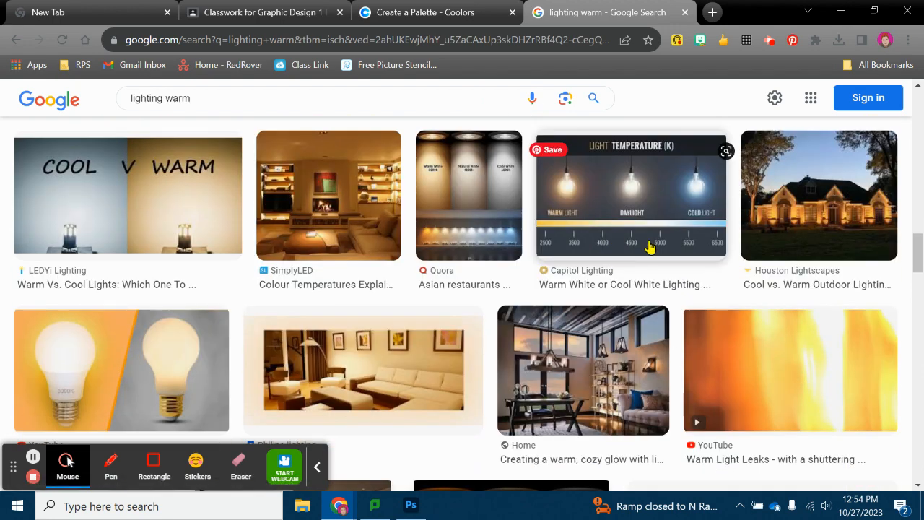
{"action": "scroll", "coordinate": [650, 246], "scroll_direction": "down", "scroll_amount": 2}
{"action": "scroll", "coordinate": [650, 242], "scroll_direction": "down", "scroll_amount": 3}
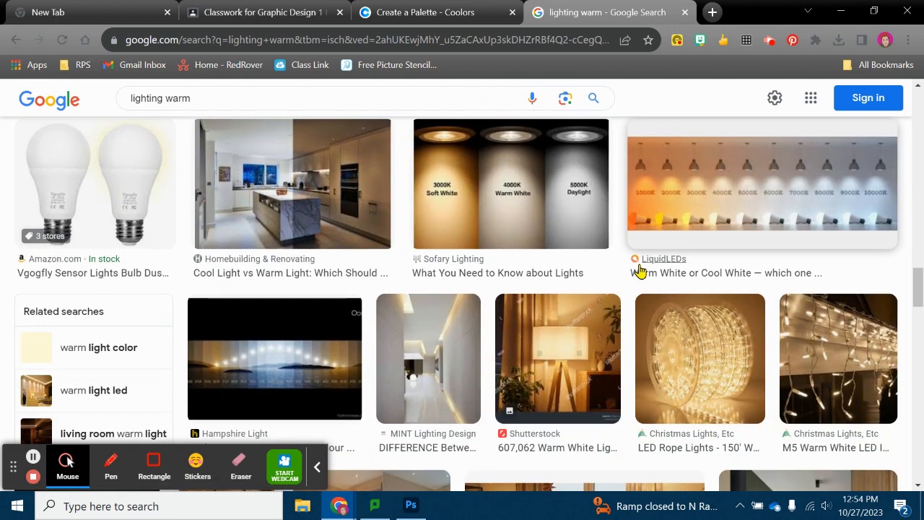
Step: Refine the image search to "lighting warm fire" and look through the fire pictures
{"action": "left_click", "coordinate": [259, 92]}
{"action": "type", "text": "fire"}
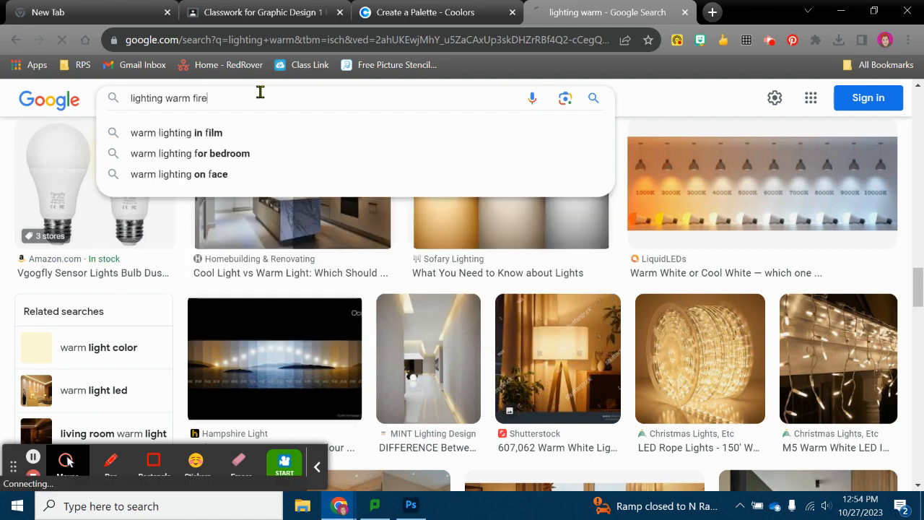
{"action": "key", "text": "Return"}
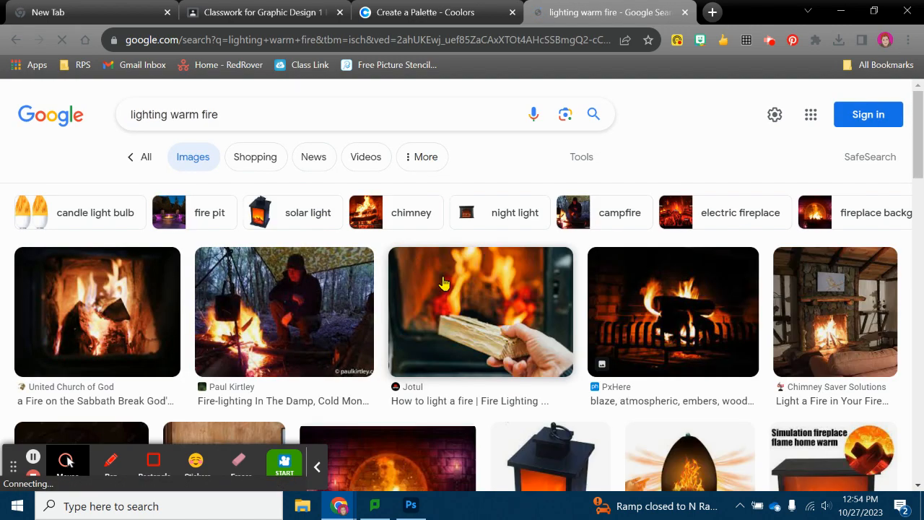
{"action": "scroll", "coordinate": [681, 414], "scroll_direction": "down", "scroll_amount": 5}
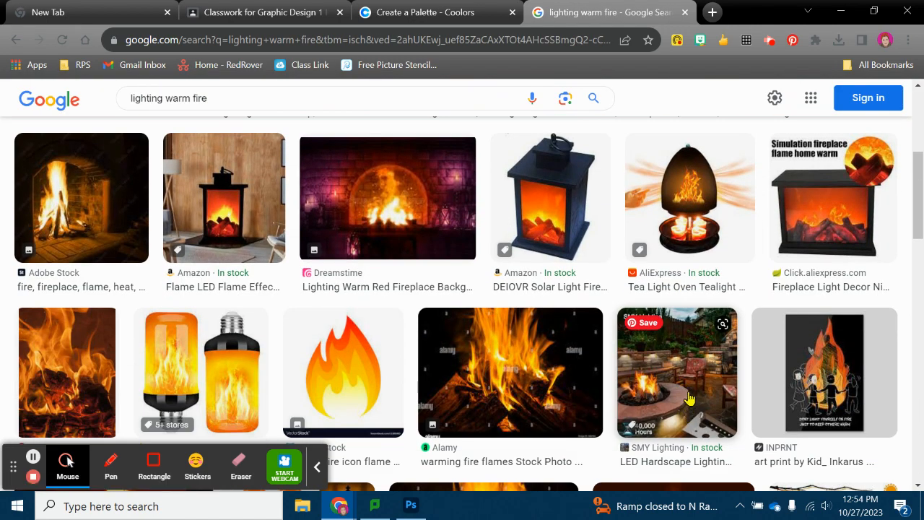
{"action": "scroll", "coordinate": [640, 410], "scroll_direction": "down", "scroll_amount": 4}
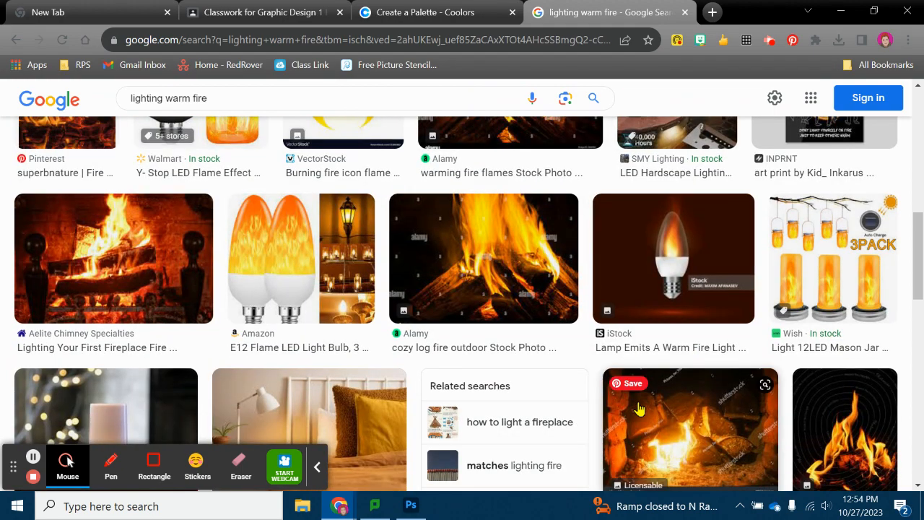
{"action": "scroll", "coordinate": [640, 410], "scroll_direction": "down", "scroll_amount": 4}
{"action": "scroll", "coordinate": [640, 410], "scroll_direction": "down", "scroll_amount": 1}
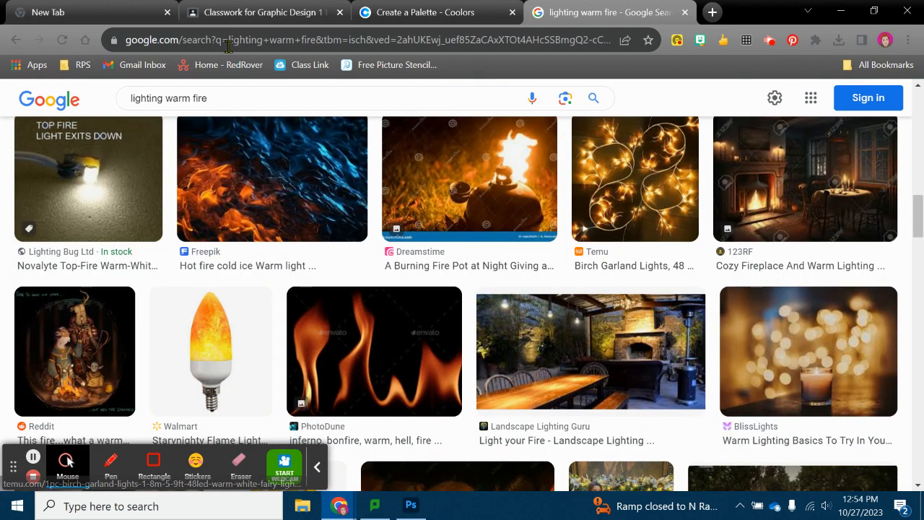
Step: Search images for "fire in fireplace" and copy the Family Handyman picture titled How to Start a Fire in a Fireplace
{"action": "triple_click", "coordinate": [223, 99]}
{"action": "type", "text": "fire in fireplace"}
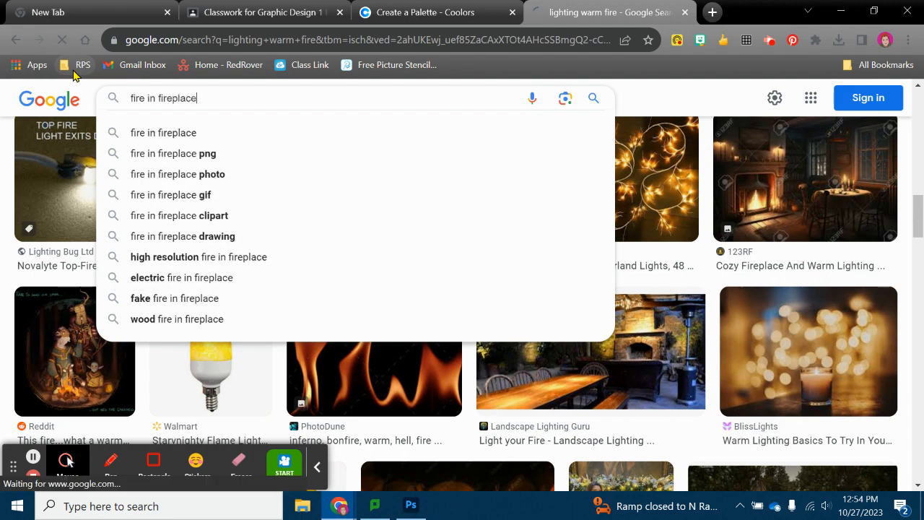
{"action": "key", "text": "Return"}
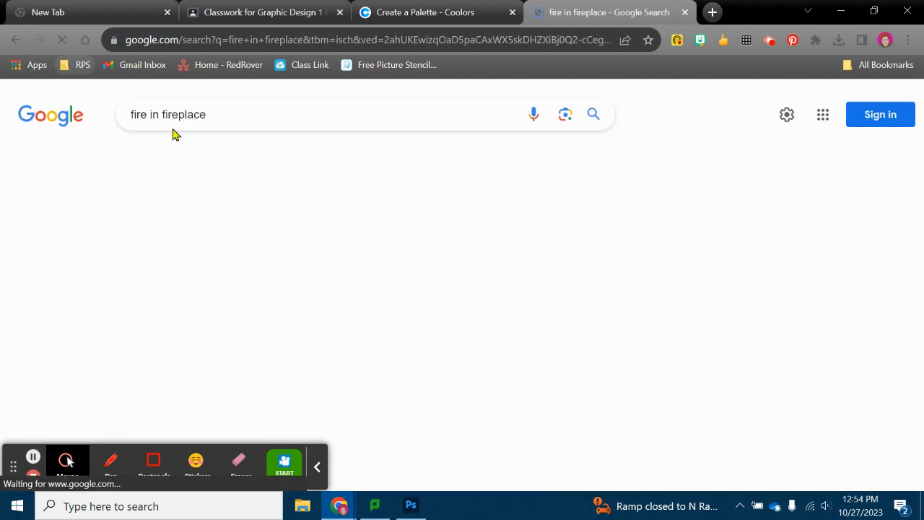
{"action": "scroll", "coordinate": [400, 347], "scroll_direction": "down", "scroll_amount": 4}
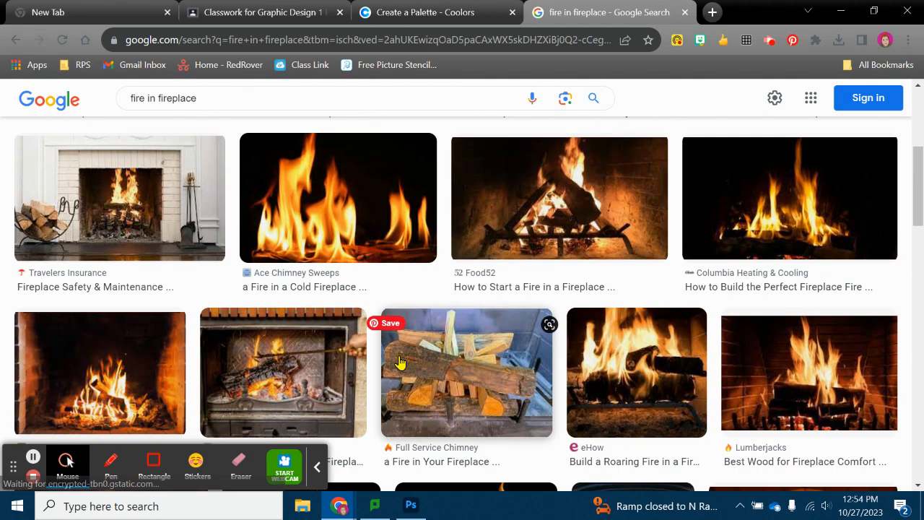
{"action": "scroll", "coordinate": [614, 372], "scroll_direction": "down", "scroll_amount": 5}
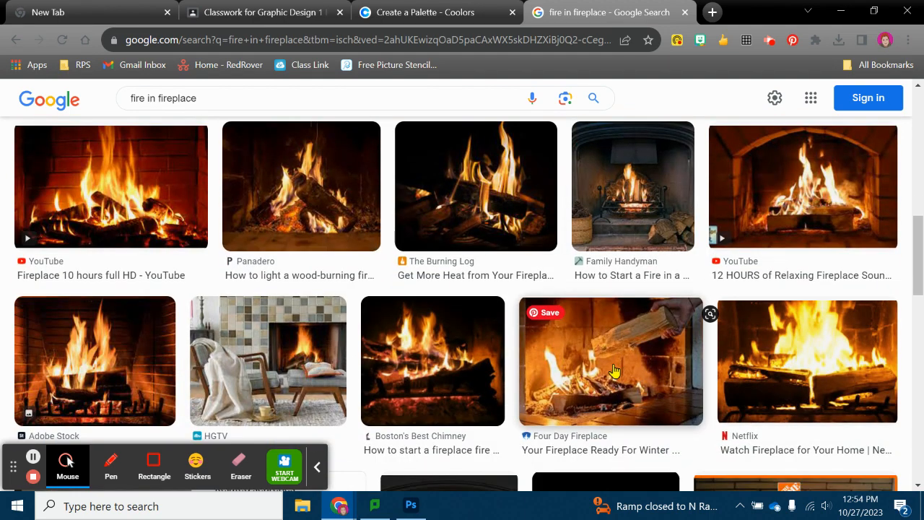
{"action": "left_click", "coordinate": [617, 187]}
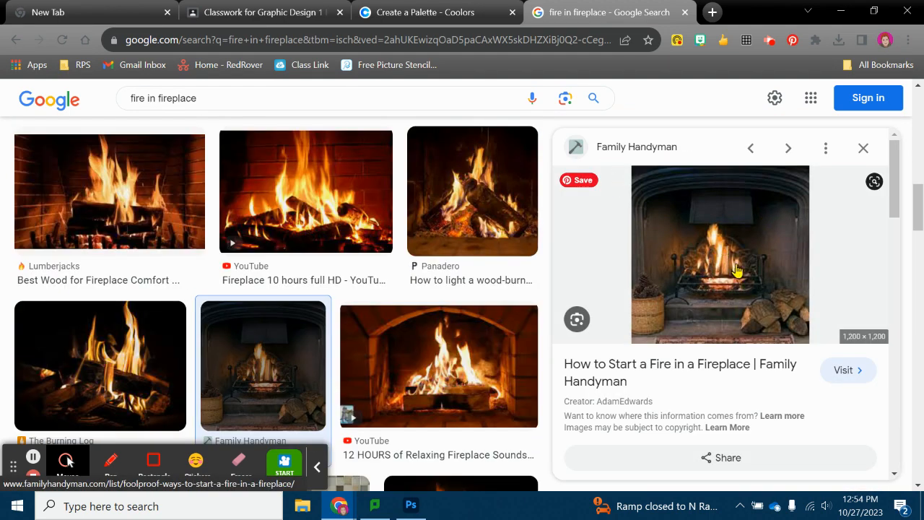
{"action": "right_click", "coordinate": [714, 244]}
{"action": "left_click", "coordinate": [801, 397]}
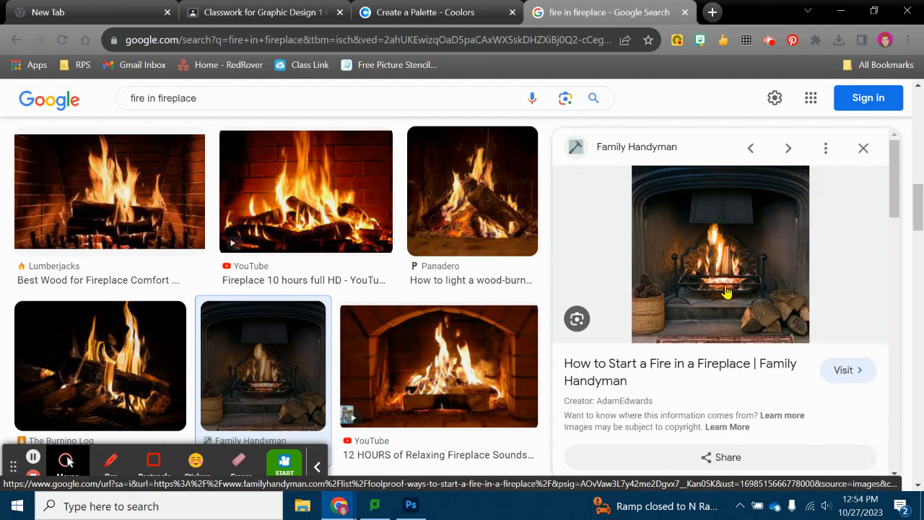
Step: Switch to Photoshop, paste the fireplace picture, scale it down and place it just right of the forest picture
{"action": "key", "text": "alt+Tab"}
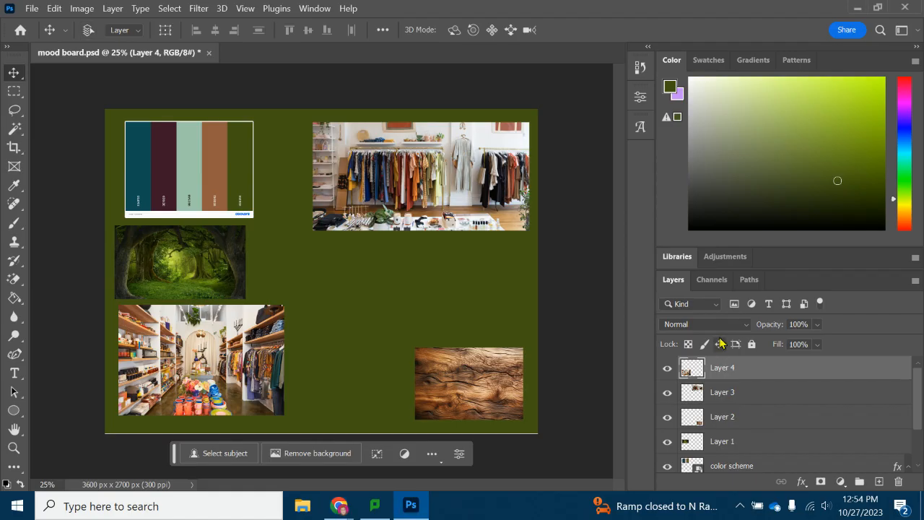
{"action": "key", "text": "ctrl+v"}
{"action": "left_click_drag", "start_coordinate": [330, 246], "coordinate": [449, 249]}
{"action": "key", "text": "ctrl+t"}
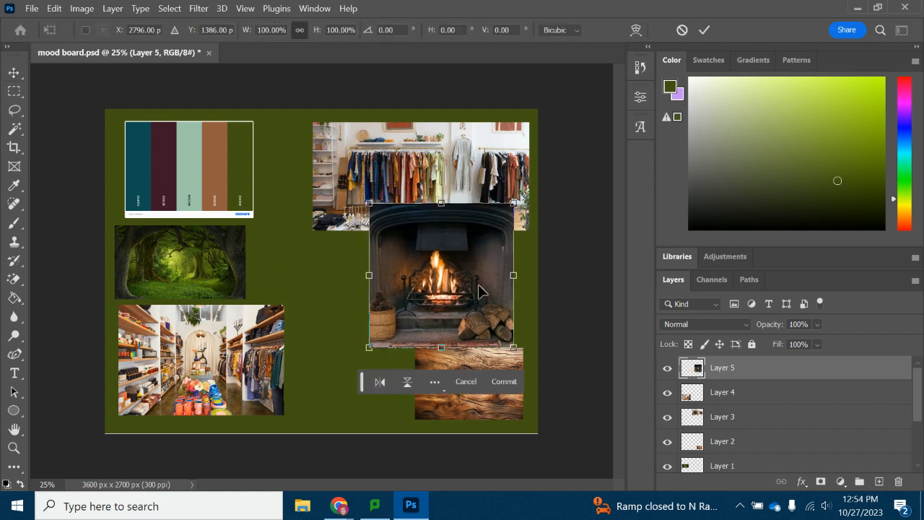
{"action": "left_click_drag", "start_coordinate": [511, 347], "coordinate": [477, 311]}
{"action": "left_click_drag", "start_coordinate": [441, 275], "coordinate": [487, 309]}
{"action": "left_click_drag", "start_coordinate": [521, 343], "coordinate": [332, 298]}
{"action": "key", "text": "Return"}
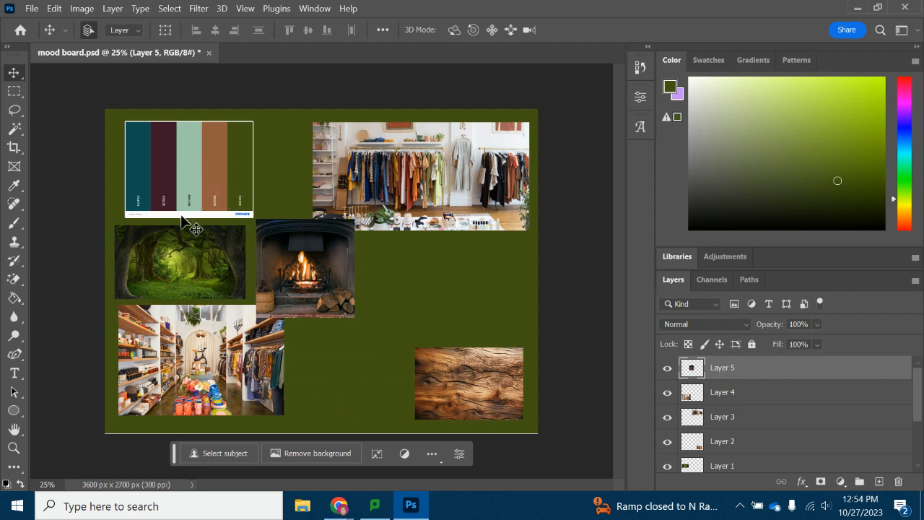
Step: Switch to Chrome and replace the image search with "plant in a terracotta"
{"action": "mouse_move", "coordinate": [359, 500]}
{"action": "left_click", "coordinate": [258, 454]}
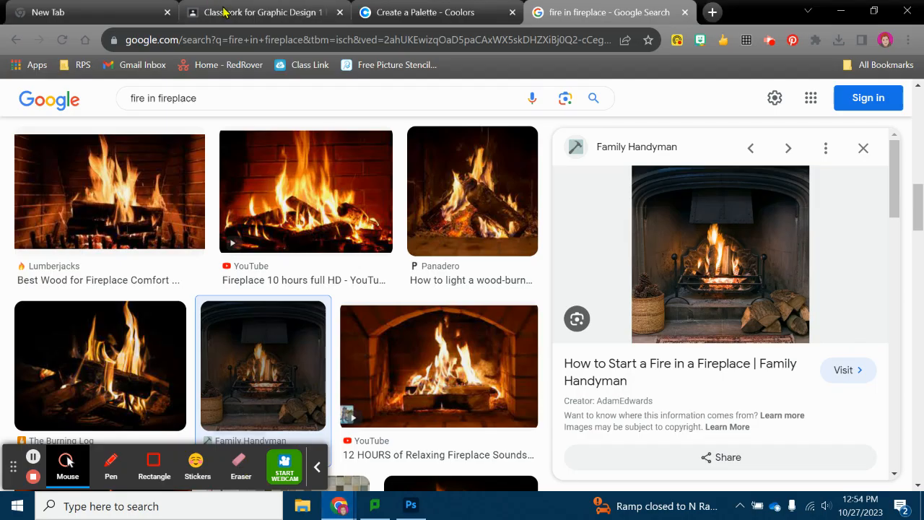
{"action": "left_click_drag", "start_coordinate": [197, 98], "coordinate": [105, 106]}
{"action": "type", "text": "plant"}
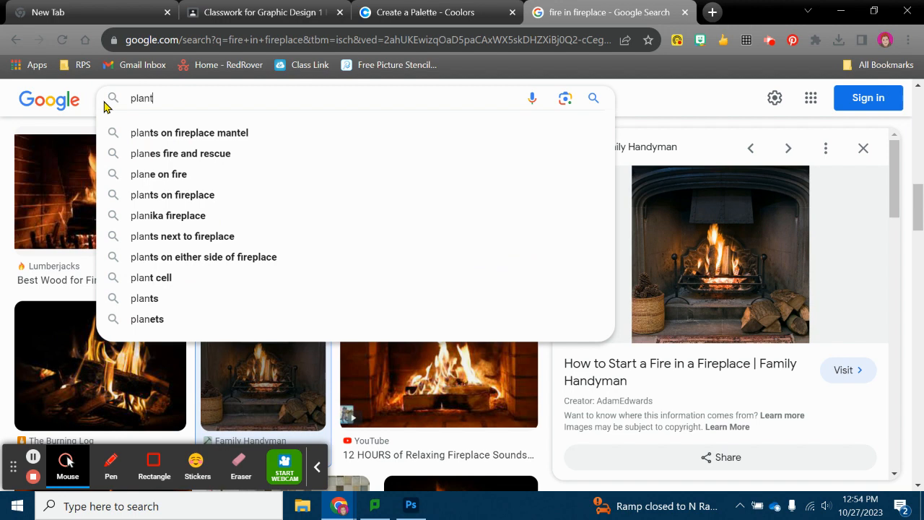
{"action": "type", "text": " in a terracott"}
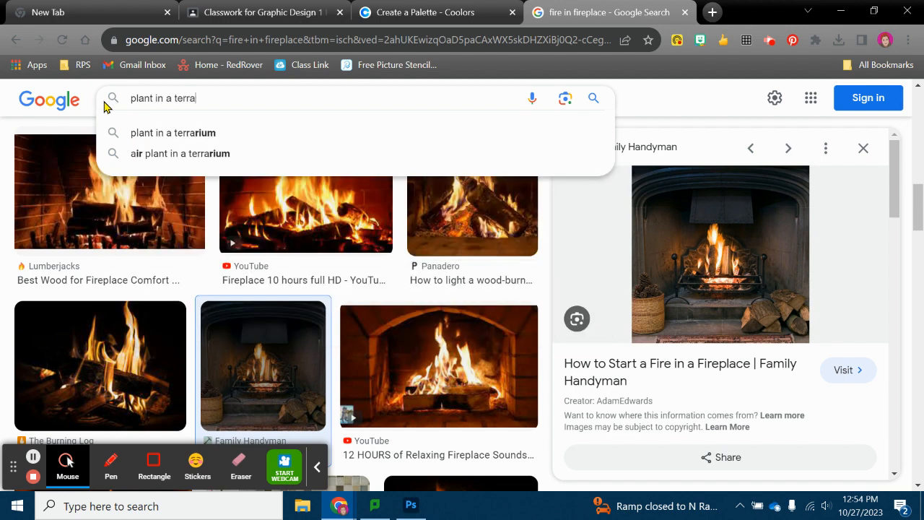
{"action": "key", "text": "Return"}
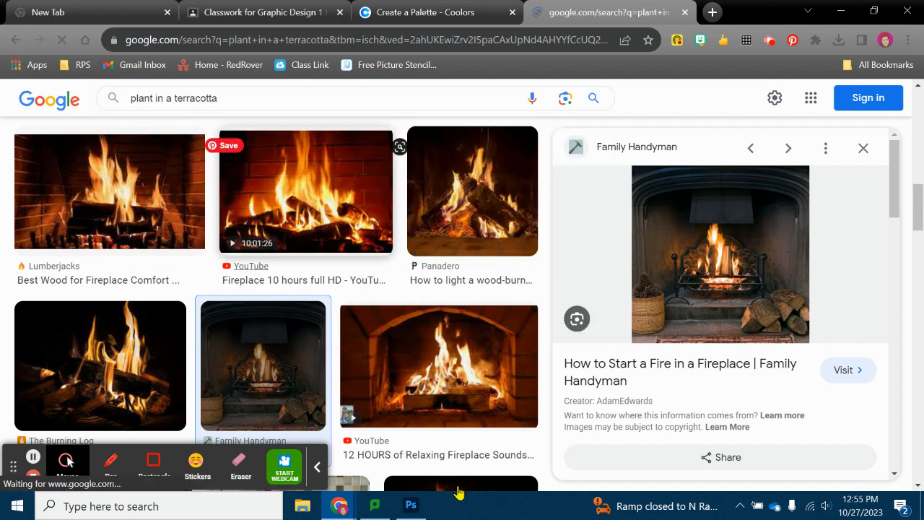
Step: Check the mood board in Photoshop, return to Chrome and copy the Amazon.com picture of Dheureka Small Terracotta Plant Pots with face planters
{"action": "left_click", "coordinate": [411, 505]}
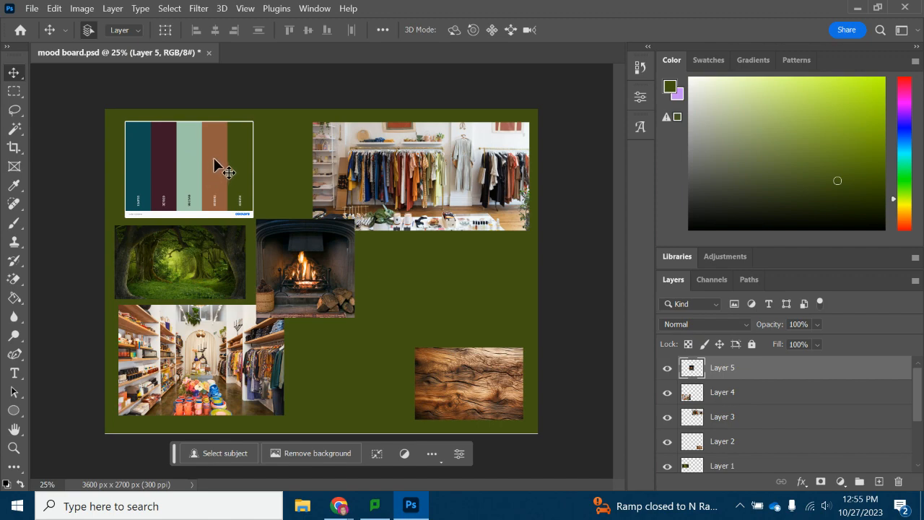
{"action": "left_click", "coordinate": [338, 506]}
{"action": "scroll", "coordinate": [518, 280], "scroll_direction": "down", "scroll_amount": 5}
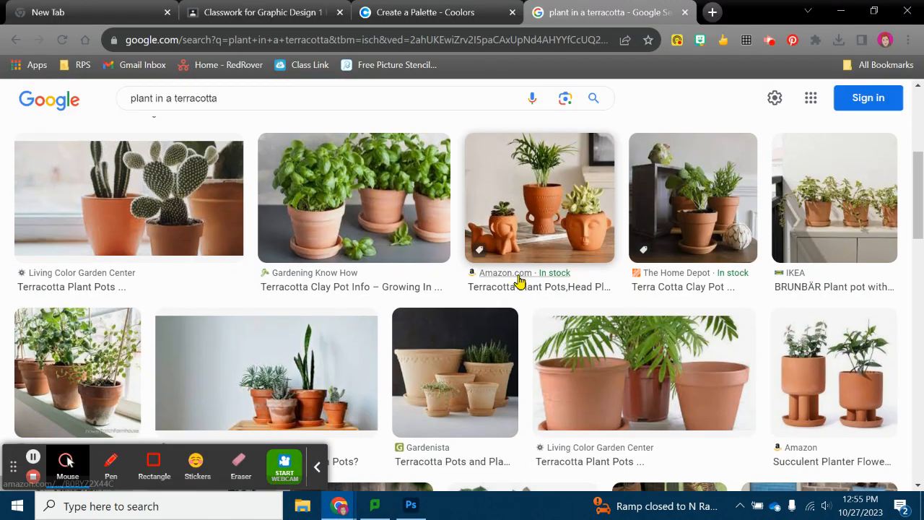
{"action": "left_click", "coordinate": [501, 284]}
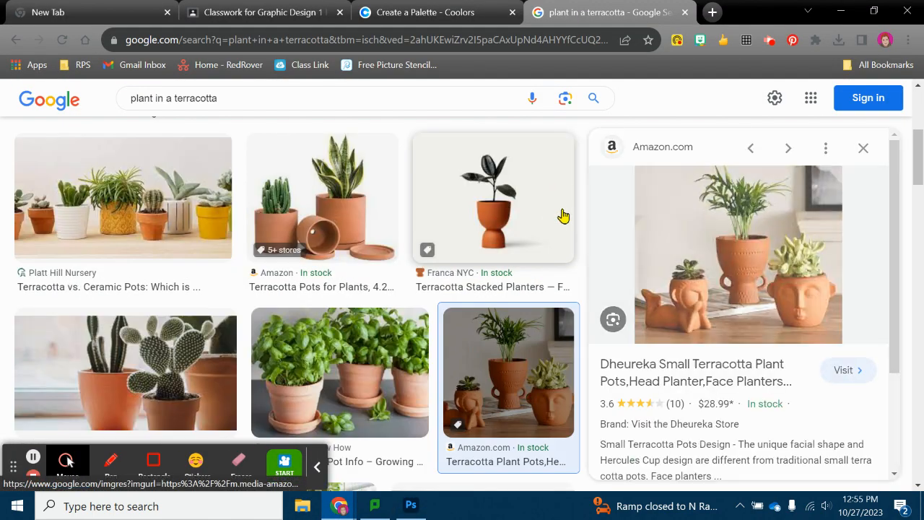
{"action": "right_click", "coordinate": [733, 231]}
{"action": "left_click", "coordinate": [758, 378]}
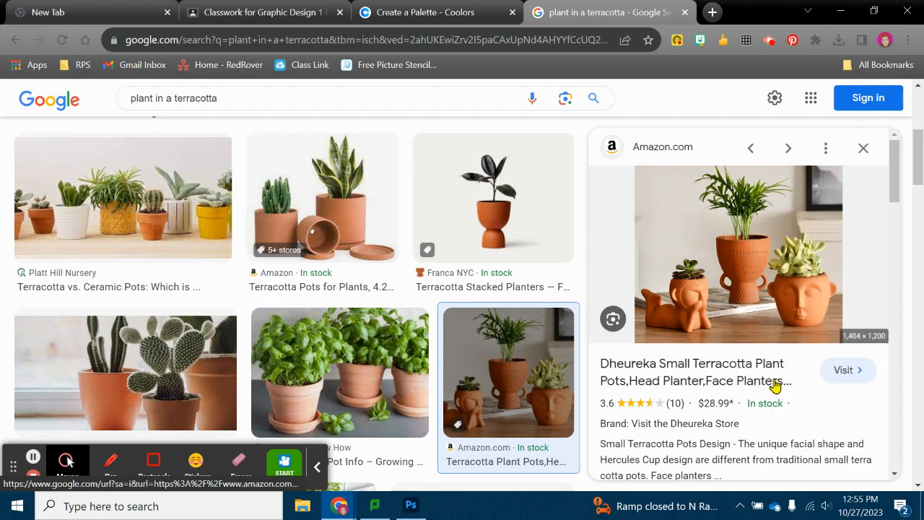
Step: Switch to Photoshop, paste the terracotta plant picture, scale it down and place it between the clothing rack and wood pictures
{"action": "key", "text": "alt+Tab"}
{"action": "key", "text": "ctrl+v"}
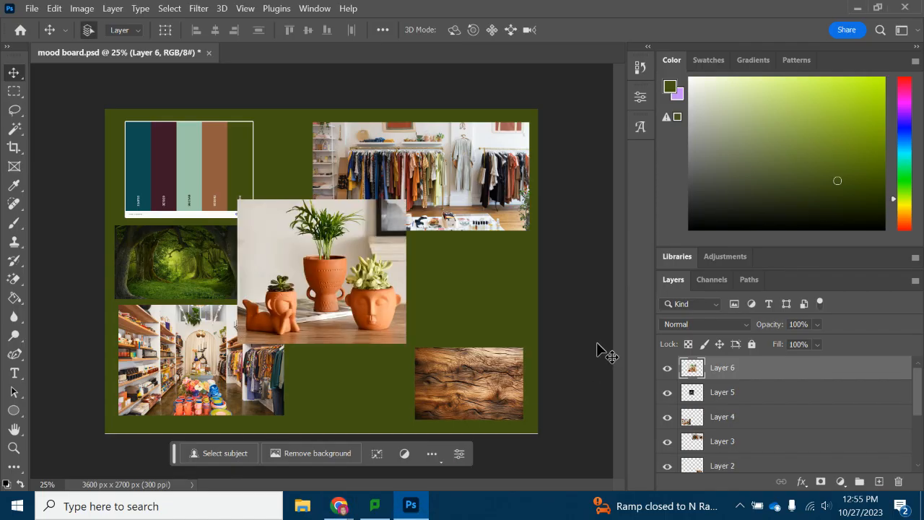
{"action": "key", "text": "ctrl+t"}
{"action": "left_click_drag", "start_coordinate": [406, 343], "coordinate": [367, 311]}
{"action": "left_click_drag", "start_coordinate": [313, 261], "coordinate": [473, 264]}
{"action": "key", "text": "Return"}
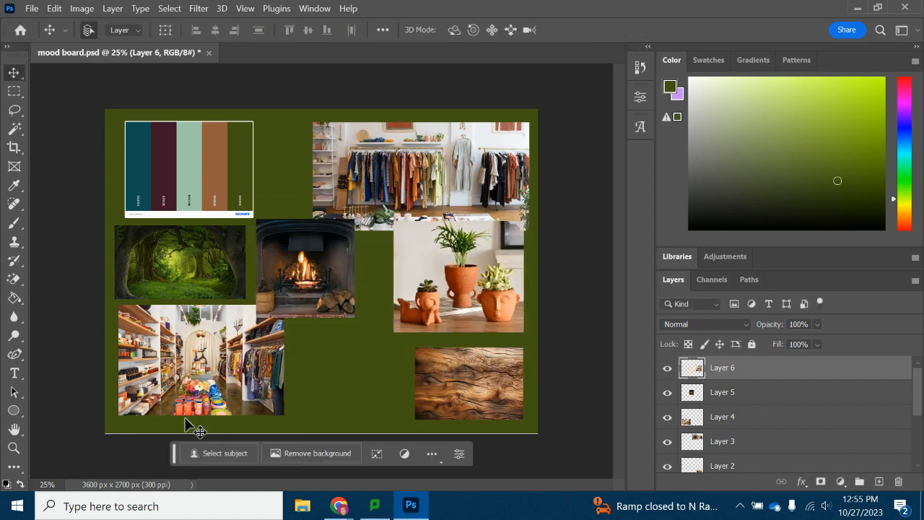
Step: Switch to Chrome and replace the image search with "scandinavian folk art"
{"action": "mouse_move", "coordinate": [340, 505]}
{"action": "left_click", "coordinate": [275, 445]}
{"action": "triple_click", "coordinate": [258, 101]}
{"action": "type", "text": "scandin"}
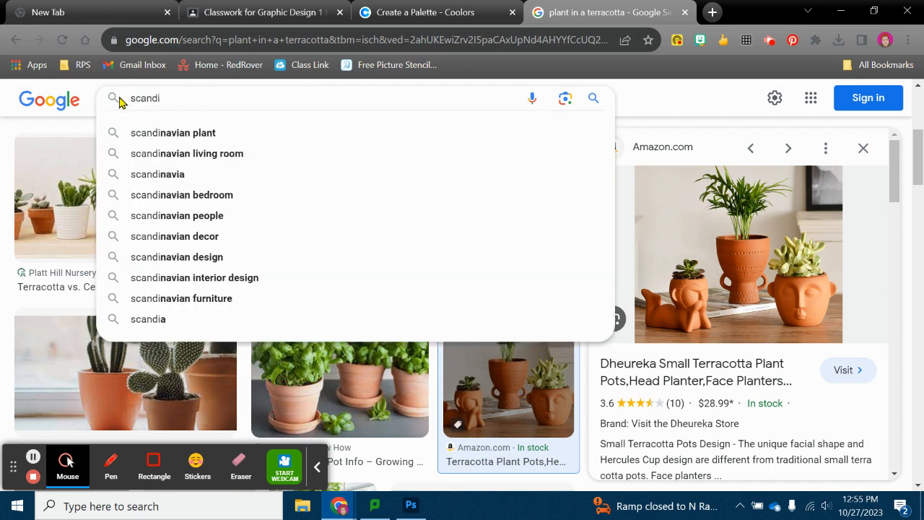
{"action": "type", "text": "avian folk art"}
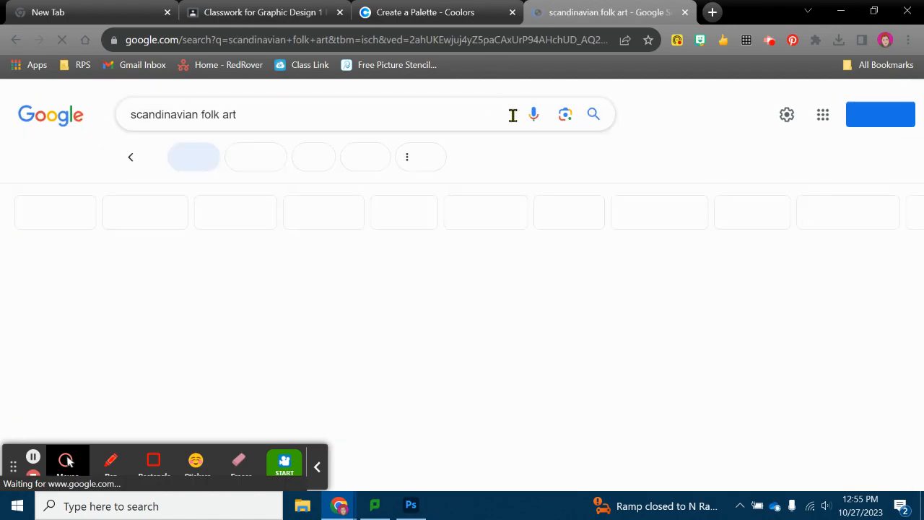
Step: Check the mood board in Photoshop, return to Chrome and copy the Spoonflower picture of the blue bird fabric
{"action": "scroll", "coordinate": [634, 311], "scroll_direction": "down", "scroll_amount": 3}
{"action": "left_click", "coordinate": [411, 505]}
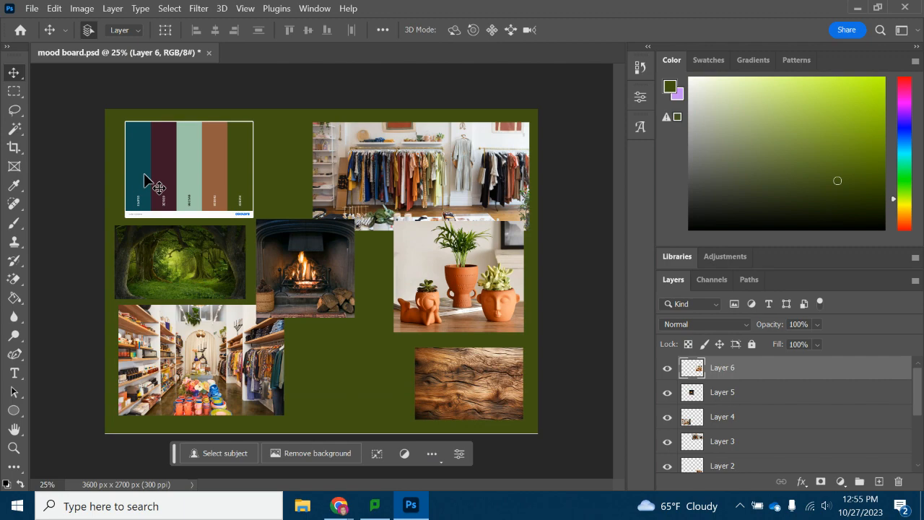
{"action": "mouse_move", "coordinate": [338, 505]}
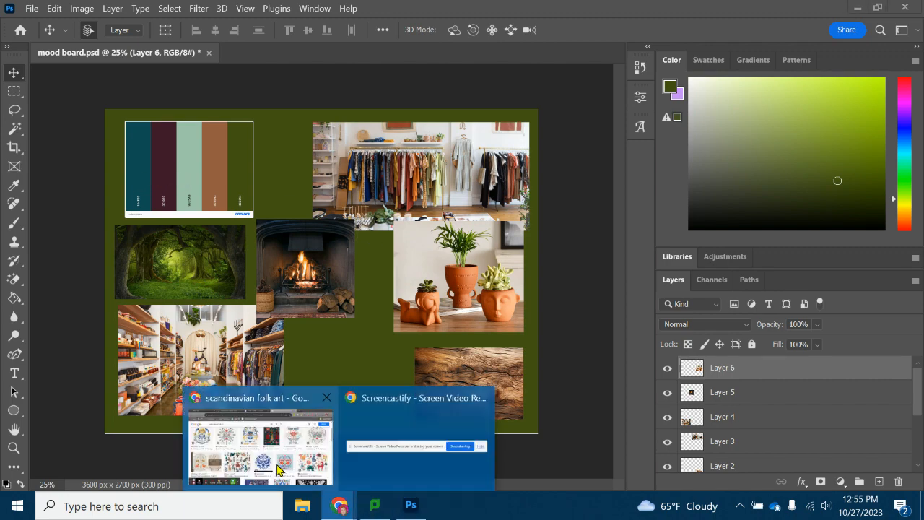
{"action": "left_click", "coordinate": [258, 441]}
{"action": "scroll", "coordinate": [433, 268], "scroll_direction": "down", "scroll_amount": 2}
{"action": "scroll", "coordinate": [463, 270], "scroll_direction": "down", "scroll_amount": 1}
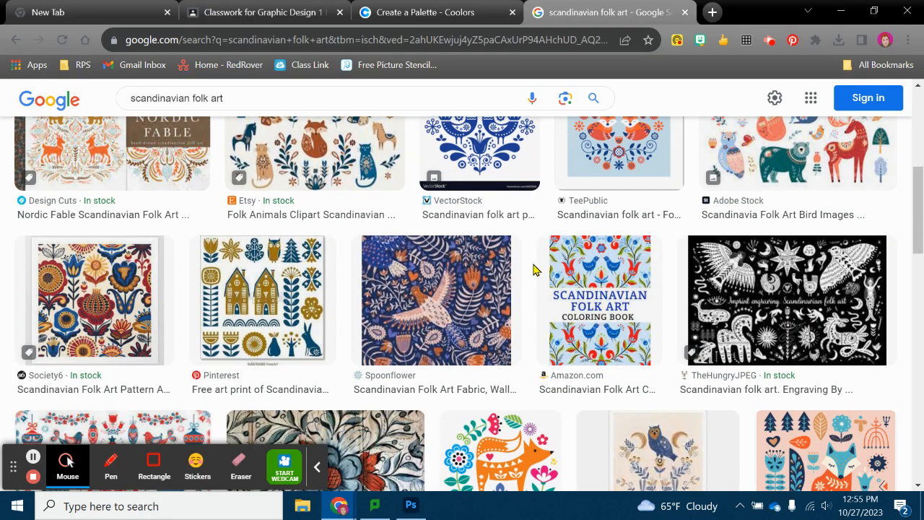
{"action": "left_click", "coordinate": [460, 321]}
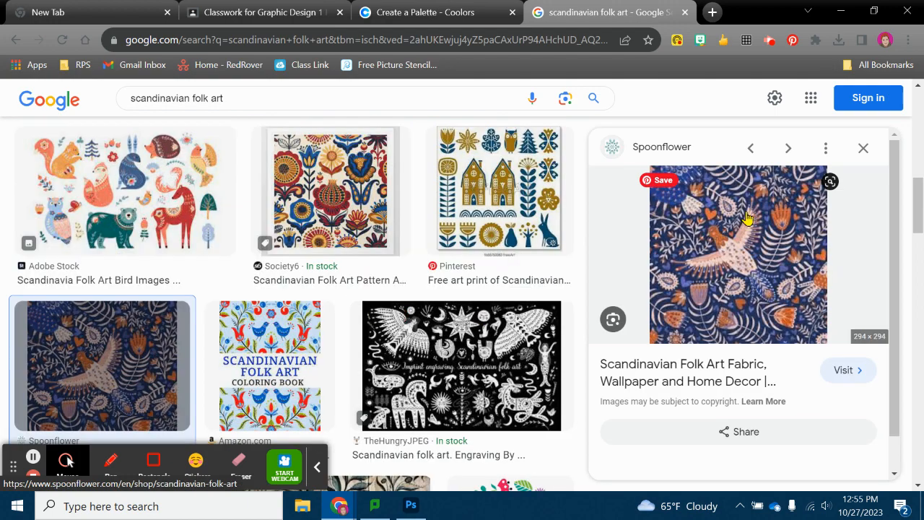
{"action": "right_click", "coordinate": [745, 229]}
{"action": "left_click", "coordinate": [814, 381]}
Step: Switch to Photoshop, paste the folk art picture, enlarge it and place it between the boutique interior and wood pictures
{"action": "left_click", "coordinate": [409, 510]}
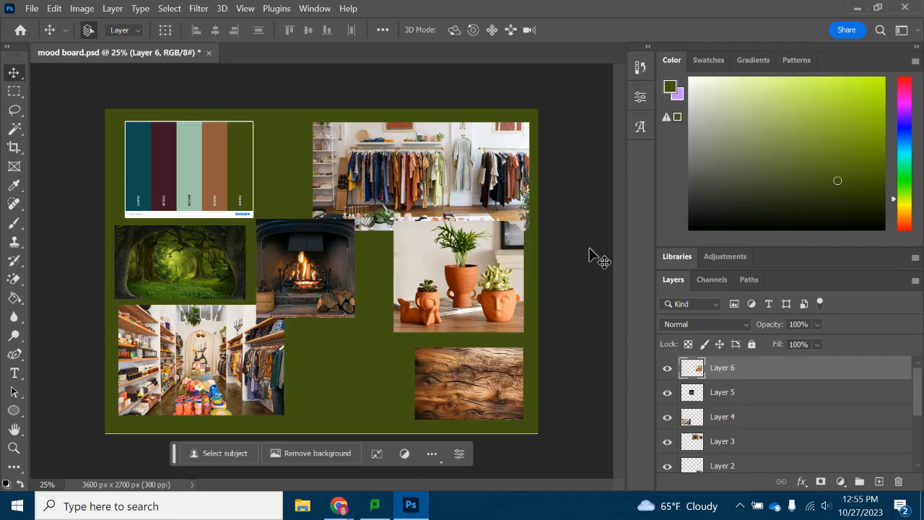
{"action": "key", "text": "ctrl+v"}
{"action": "key", "text": "ctrl+t"}
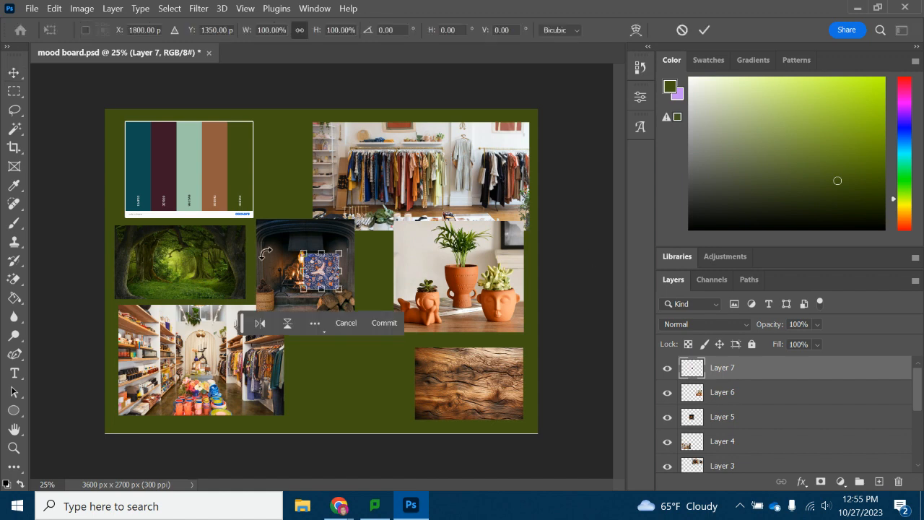
{"action": "left_click_drag", "start_coordinate": [344, 249], "coordinate": [405, 187]}
{"action": "left_click_drag", "start_coordinate": [374, 240], "coordinate": [370, 369]}
{"action": "key", "text": "Return"}
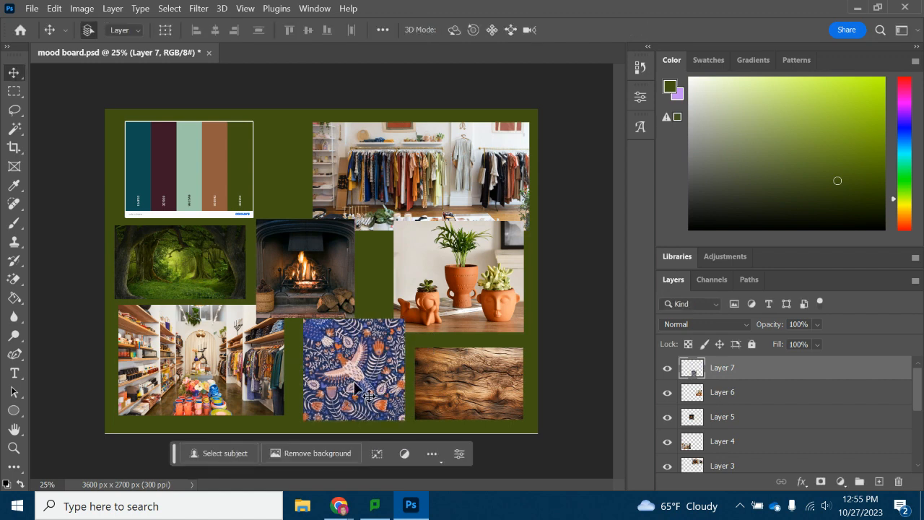
{"action": "left_click", "coordinate": [76, 8]}
{"action": "mouse_move", "coordinate": [107, 42]}
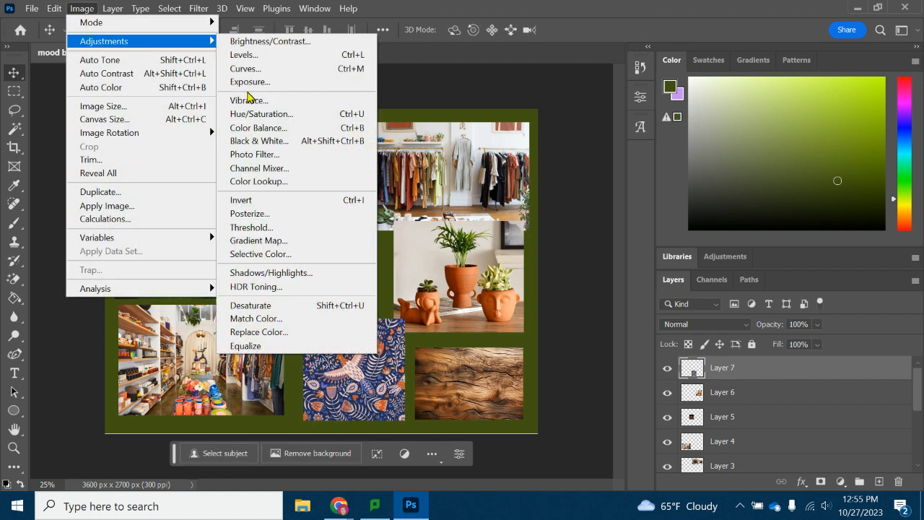
{"action": "left_click", "coordinate": [257, 114]}
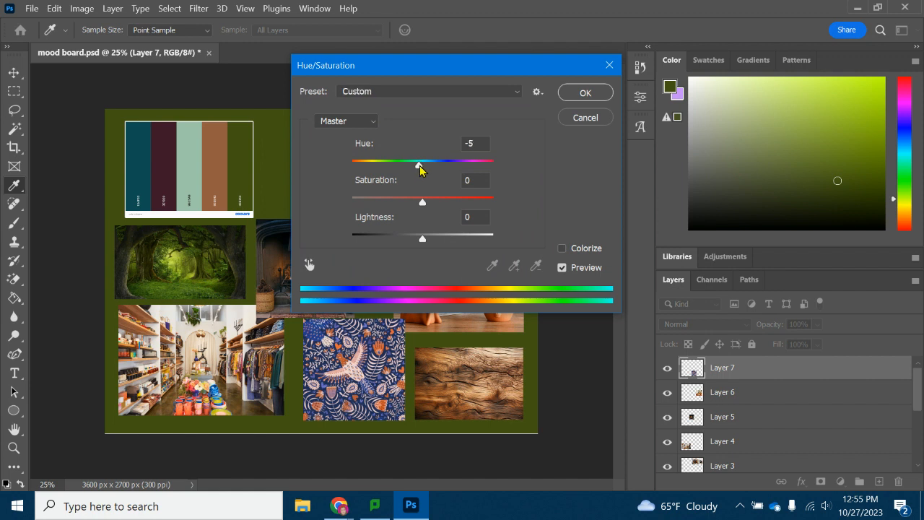
{"action": "left_click_drag", "start_coordinate": [413, 168], "coordinate": [419, 168]}
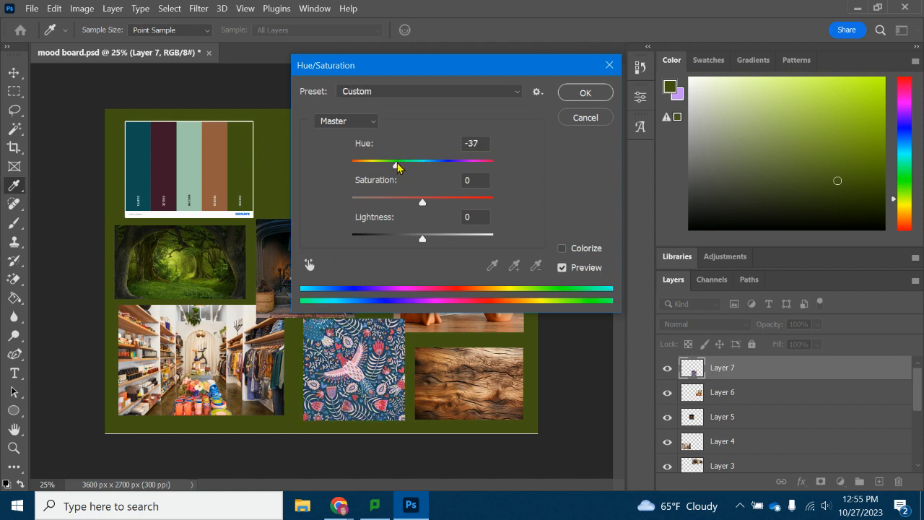
{"action": "mouse_move", "coordinate": [395, 167]}
{"action": "left_mouse_down"}
{"action": "mouse_move", "coordinate": [416, 165]}
{"action": "mouse_move", "coordinate": [401, 167]}
{"action": "left_mouse_up"}
{"action": "left_click", "coordinate": [608, 123]}
{"action": "left_click", "coordinate": [81, 8]}
{"action": "mouse_move", "coordinate": [102, 43]}
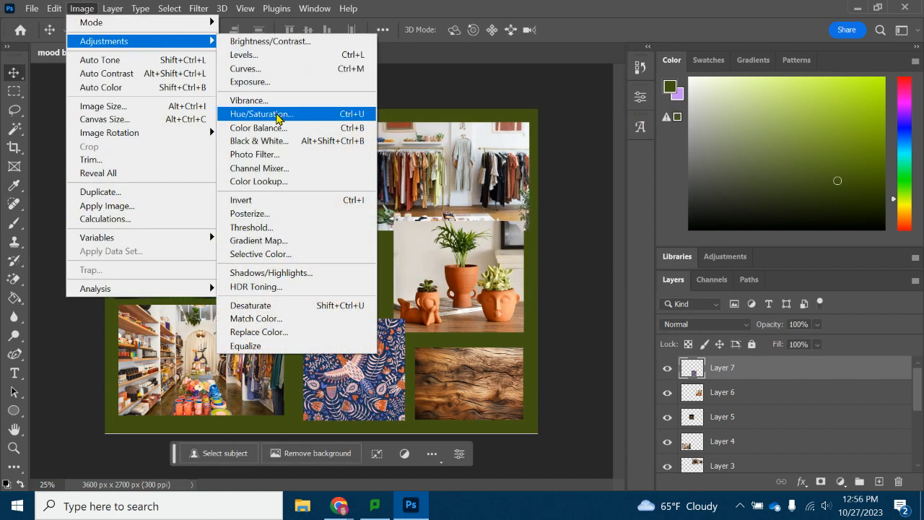
{"action": "left_click", "coordinate": [278, 117]}
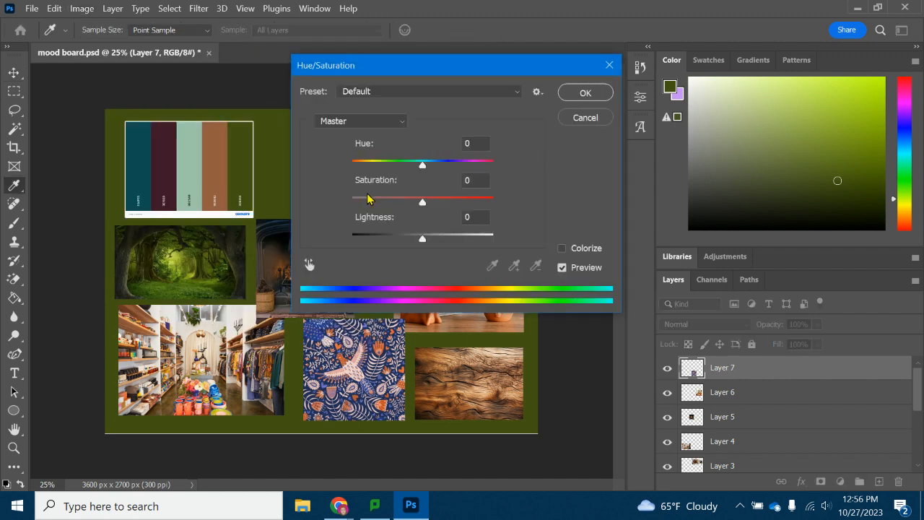
{"action": "mouse_move", "coordinate": [425, 170]}
{"action": "left_mouse_down"}
{"action": "mouse_move", "coordinate": [448, 168]}
{"action": "mouse_move", "coordinate": [388, 178]}
{"action": "mouse_move", "coordinate": [365, 167]}
{"action": "mouse_move", "coordinate": [417, 168]}
{"action": "left_mouse_up"}
{"action": "left_click", "coordinate": [599, 127]}
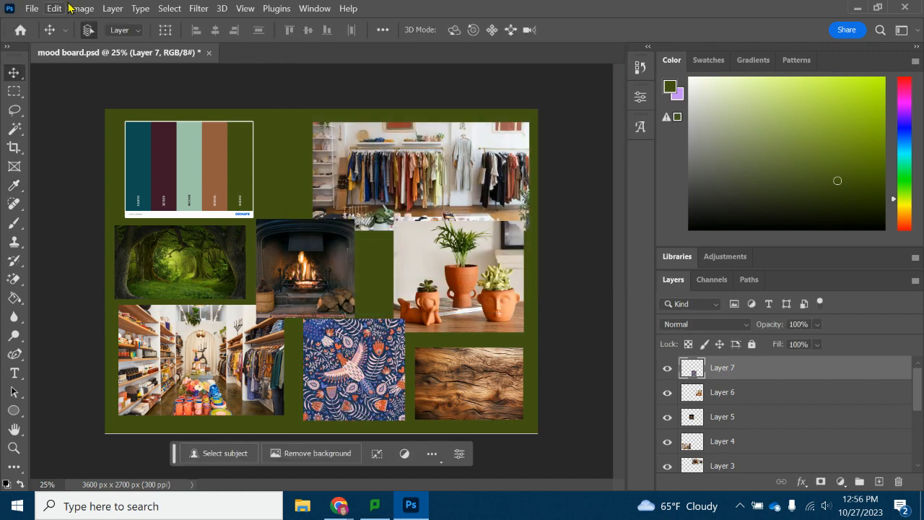
Step: Apply a Color Balance adjustment to the folk art picture's midtones with color levels -77, 0 and -58
{"action": "left_click", "coordinate": [83, 8]}
{"action": "mouse_move", "coordinate": [101, 42]}
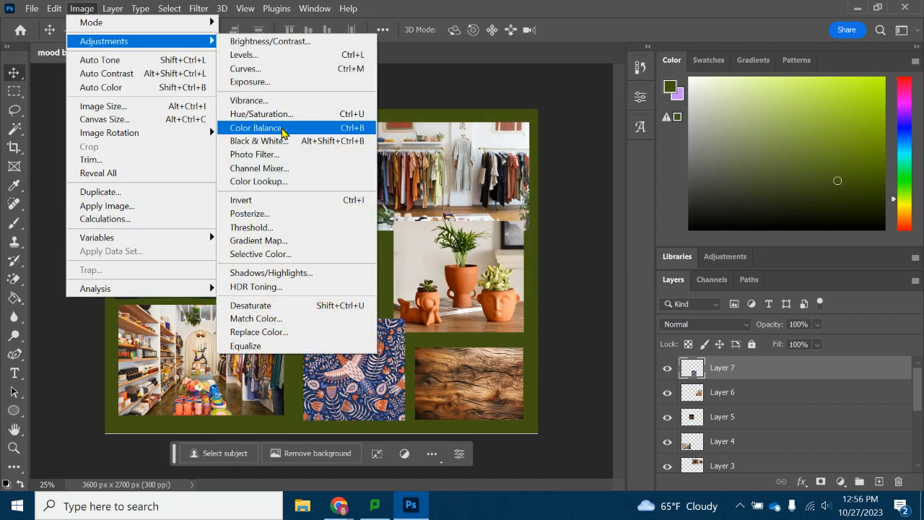
{"action": "left_click", "coordinate": [265, 128]}
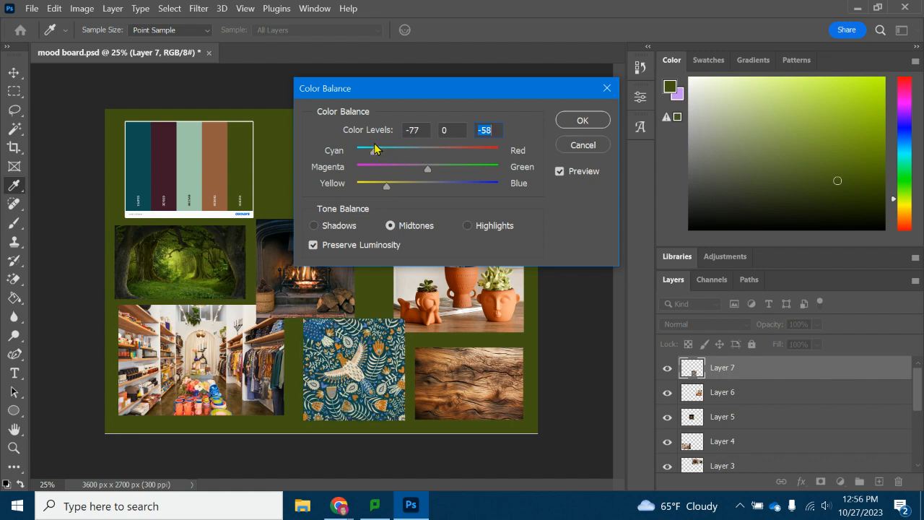
{"action": "left_click", "coordinate": [583, 121]}
Step: Scale the folk art picture down to about 88% and move it slightly lower, beside the wood picture
{"action": "key", "text": "v"}
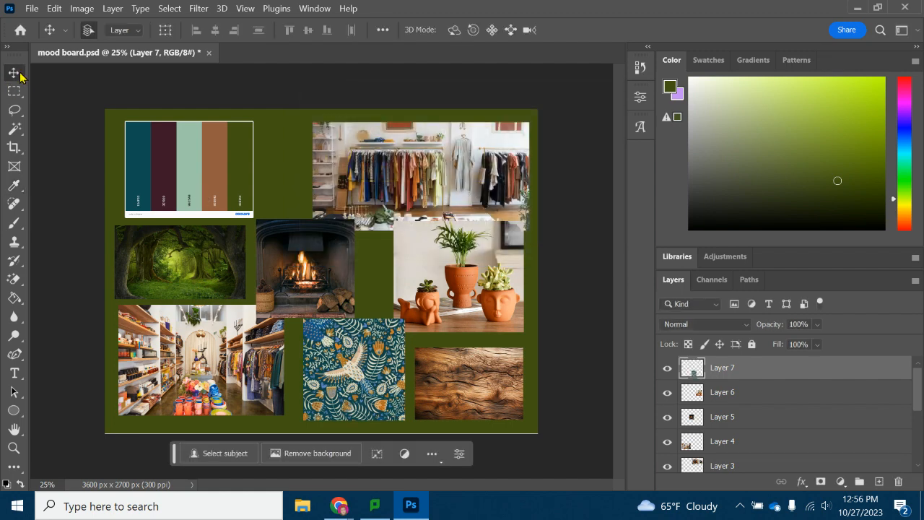
{"action": "key", "text": "ctrl+t"}
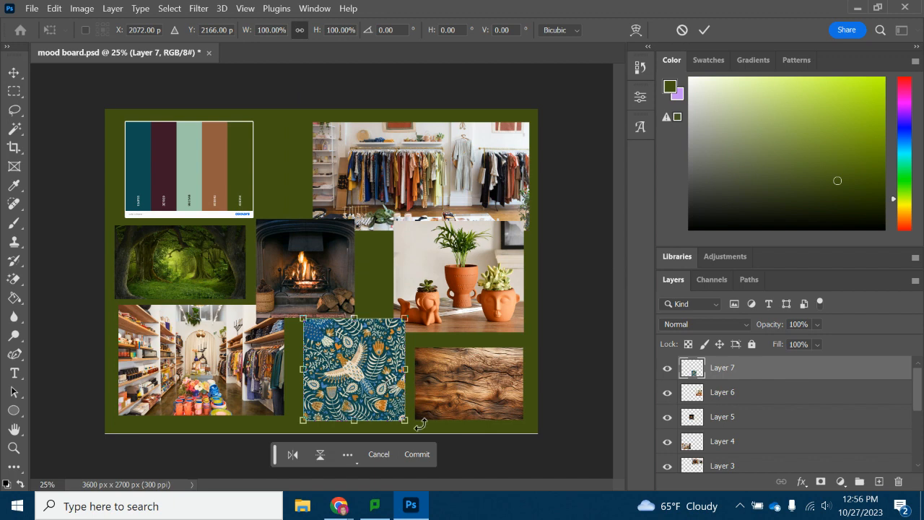
{"action": "left_click_drag", "start_coordinate": [404, 420], "coordinate": [394, 408]}
{"action": "left_click_drag", "start_coordinate": [344, 343], "coordinate": [349, 359]}
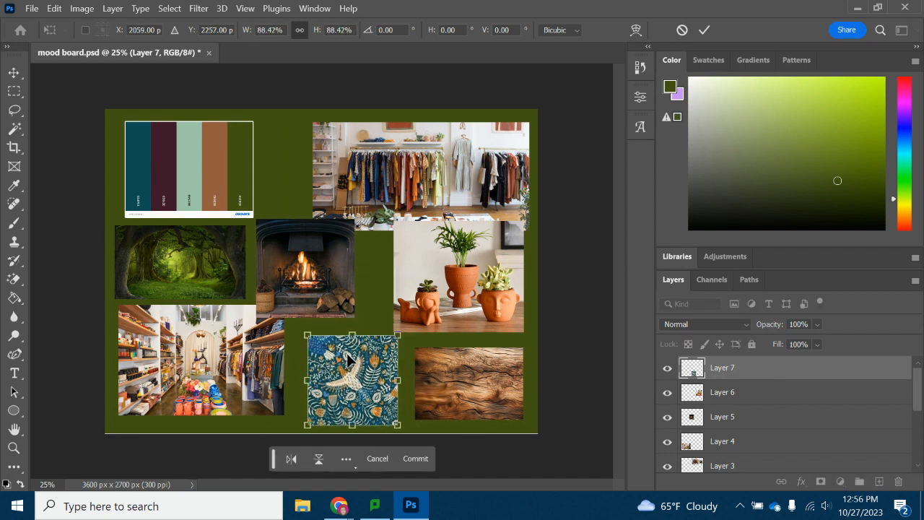
{"action": "key", "text": "Return"}
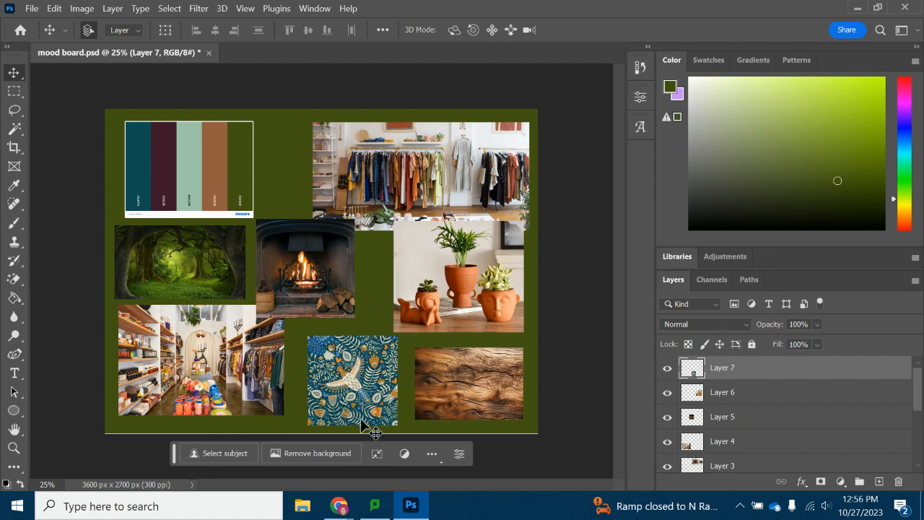
Step: Compare the mood board with the Chrome search results and replace the image search with "flowers"
{"action": "mouse_move", "coordinate": [339, 506]}
{"action": "left_click", "coordinate": [252, 437]}
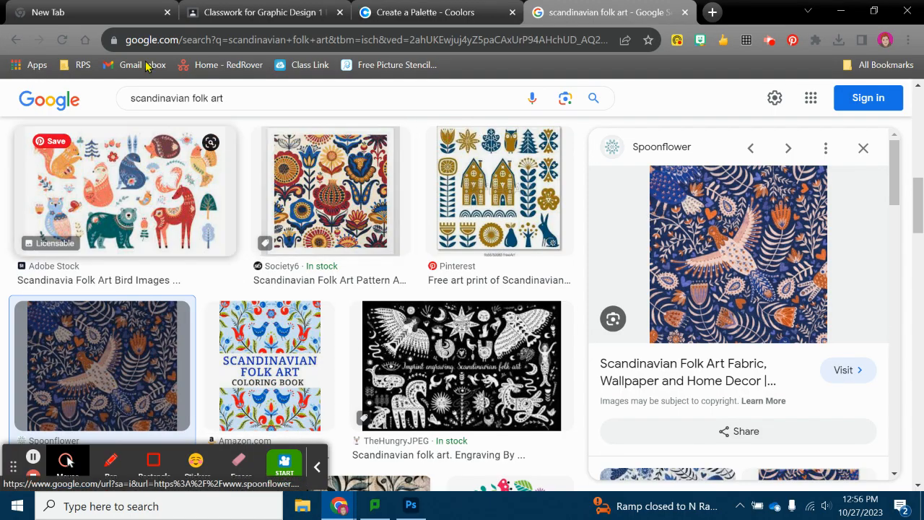
{"action": "left_click", "coordinate": [411, 506]}
{"action": "mouse_move", "coordinate": [340, 510]}
{"action": "left_click", "coordinate": [282, 455]}
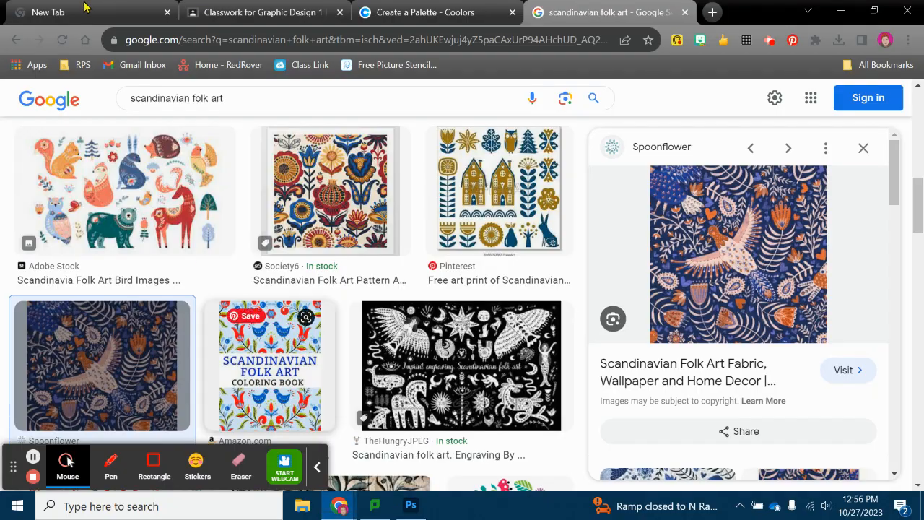
{"action": "left_click_drag", "start_coordinate": [241, 96], "coordinate": [64, 65]}
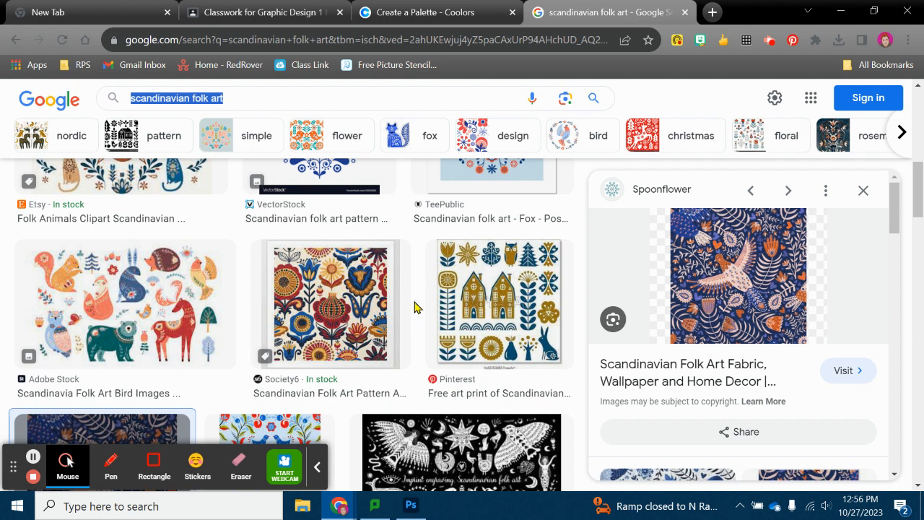
{"action": "type", "text": "flowers"}
{"action": "key", "text": "Return"}
Step: Check the mood board in Photoshop, return to Chrome, browse the flower pictures and refine the search to "flowers teal"
{"action": "left_click", "coordinate": [411, 506]}
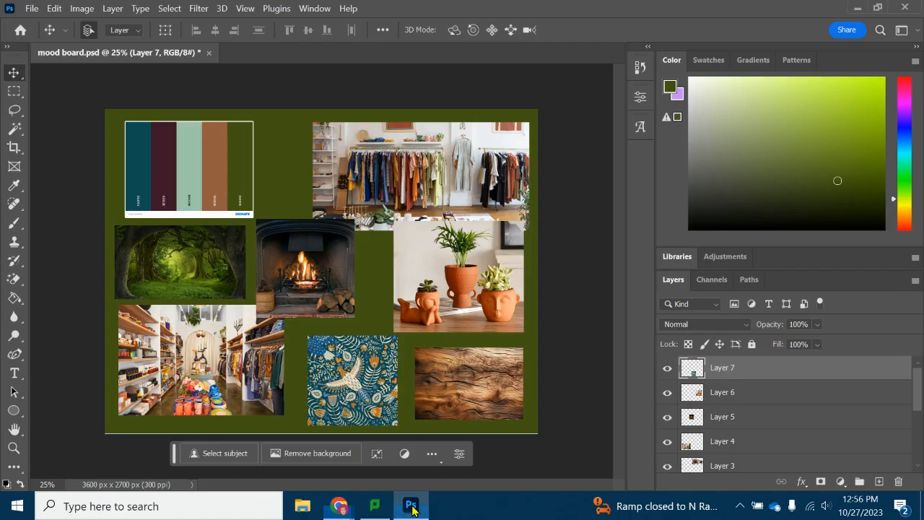
{"action": "mouse_move", "coordinate": [345, 509]}
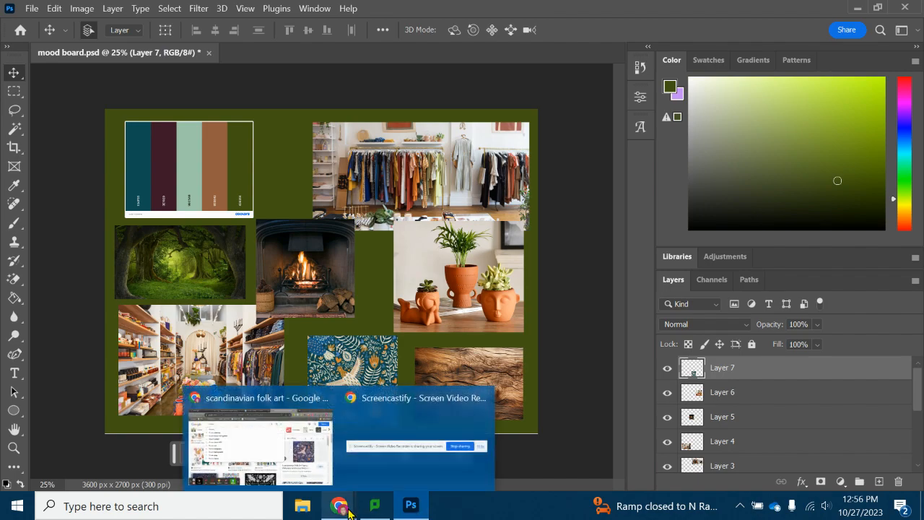
{"action": "left_click", "coordinate": [260, 444]}
{"action": "scroll", "coordinate": [517, 371], "scroll_direction": "down", "scroll_amount": 8}
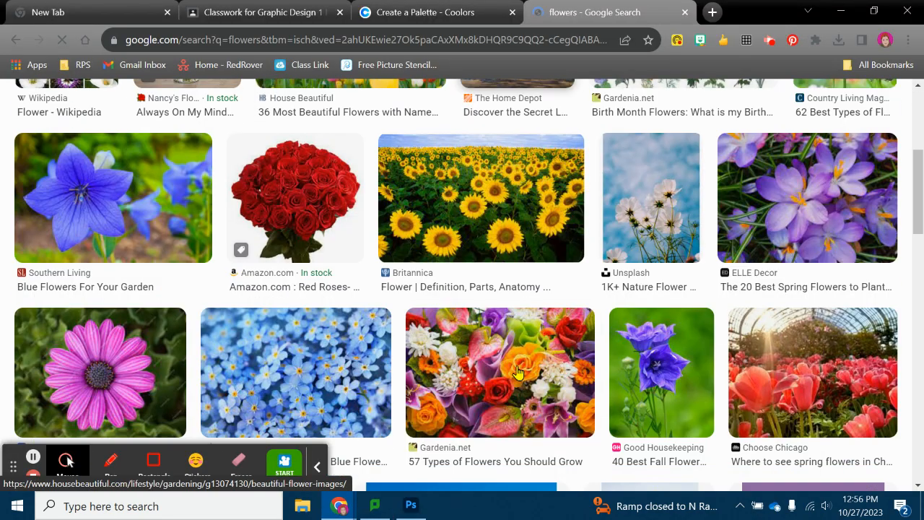
{"action": "scroll", "coordinate": [518, 368], "scroll_direction": "down", "scroll_amount": 3}
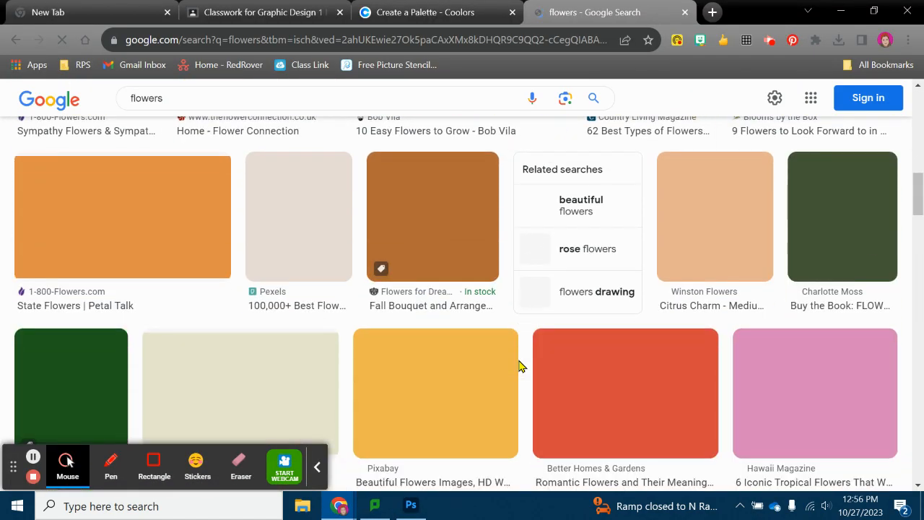
{"action": "scroll", "coordinate": [521, 367], "scroll_direction": "up", "scroll_amount": 5}
{"action": "left_click", "coordinate": [173, 98]}
{"action": "type", "text": "teal"}
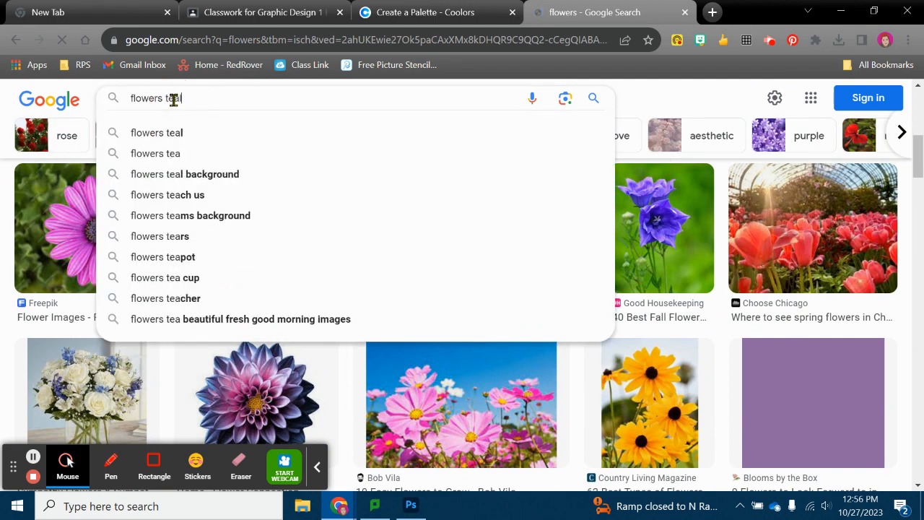
{"action": "key", "text": "Return"}
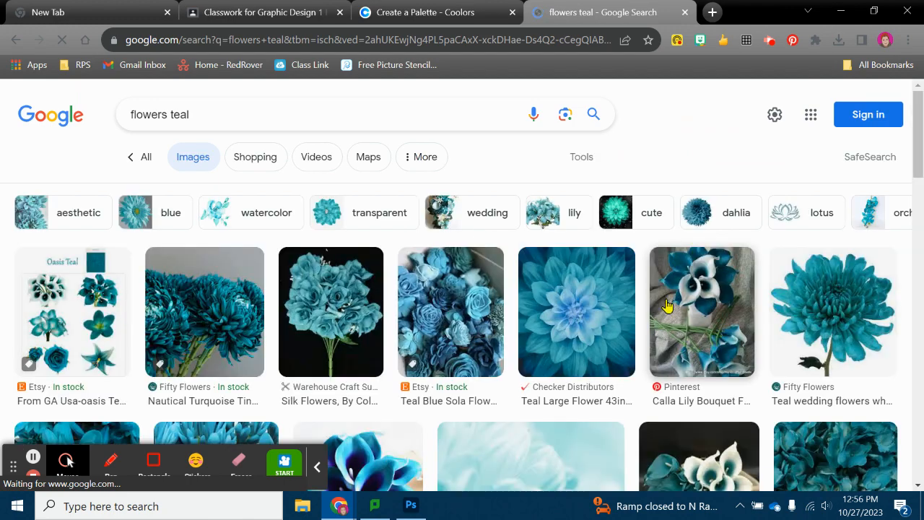
Step: Copy the Etsy picture of teal blue sola flowers and paste it into the mood board in Photoshop
{"action": "scroll", "coordinate": [668, 306], "scroll_direction": "down", "scroll_amount": 2}
{"action": "left_click", "coordinate": [432, 172]}
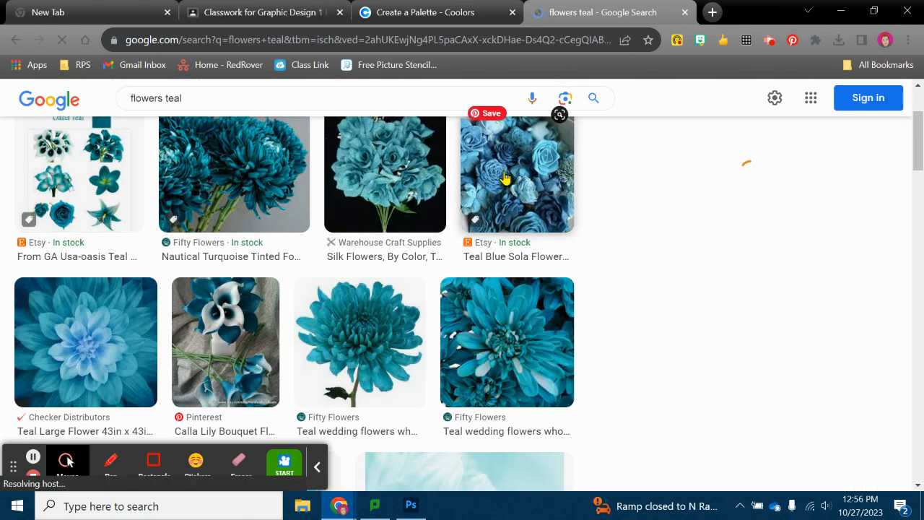
{"action": "scroll", "coordinate": [606, 296], "scroll_direction": "up", "scroll_amount": 2}
{"action": "right_click", "coordinate": [710, 376]}
{"action": "left_click", "coordinate": [756, 272]}
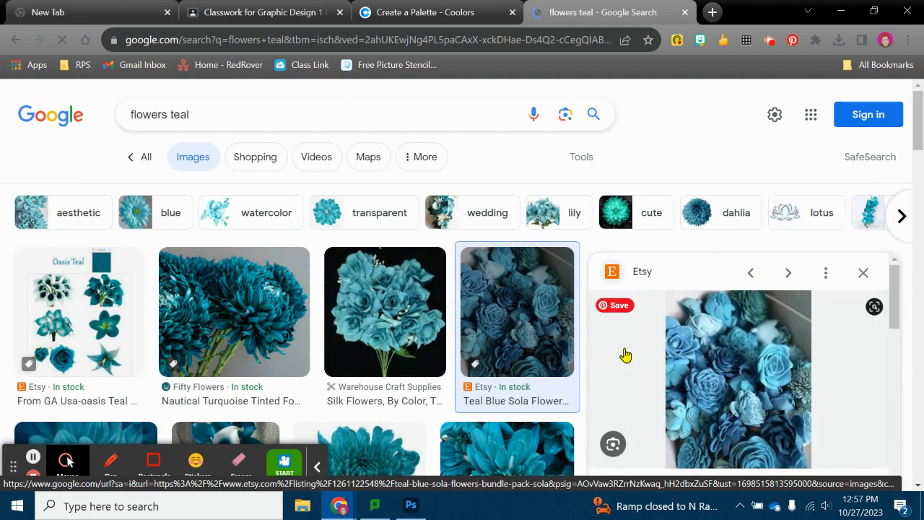
{"action": "left_click", "coordinate": [409, 500]}
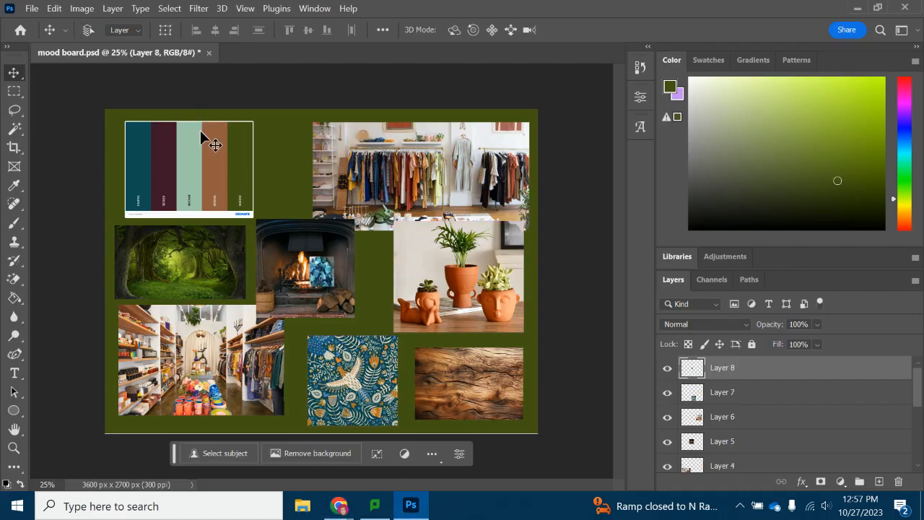
Step: Enlarge the teal flower picture and place it between the fireplace and the terracotta pots
{"action": "key", "text": "ctrl+t"}
{"action": "left_click_drag", "start_coordinate": [334, 257], "coordinate": [392, 199]}
{"action": "left_click_drag", "start_coordinate": [354, 267], "coordinate": [402, 304]}
{"action": "key", "text": "Return"}
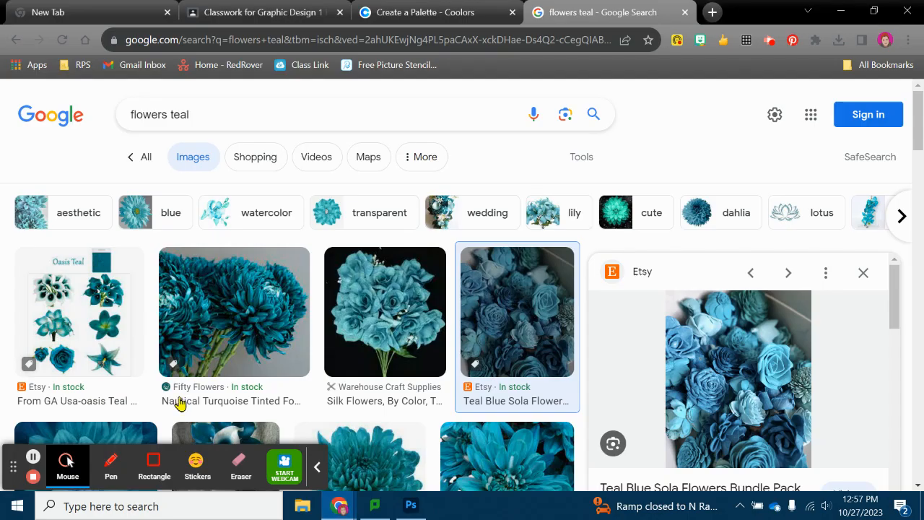
Step: Switch to Chrome, search Google Images for "eggplant purple" and look through the pictures
{"action": "left_click", "coordinate": [340, 506]}
{"action": "left_click_drag", "start_coordinate": [202, 115], "coordinate": [84, 117]}
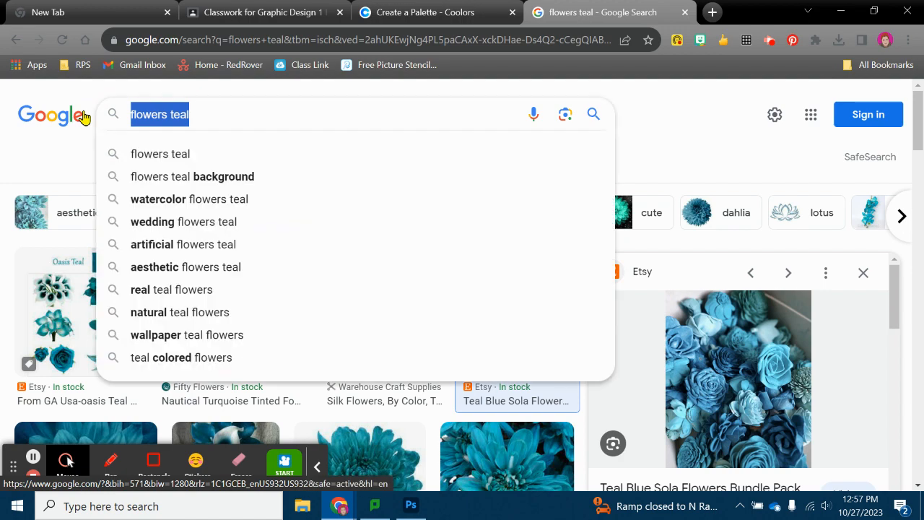
{"action": "type", "text": "eggplant purple"}
{"action": "key", "text": "Return"}
{"action": "scroll", "coordinate": [386, 246], "scroll_direction": "down", "scroll_amount": 2}
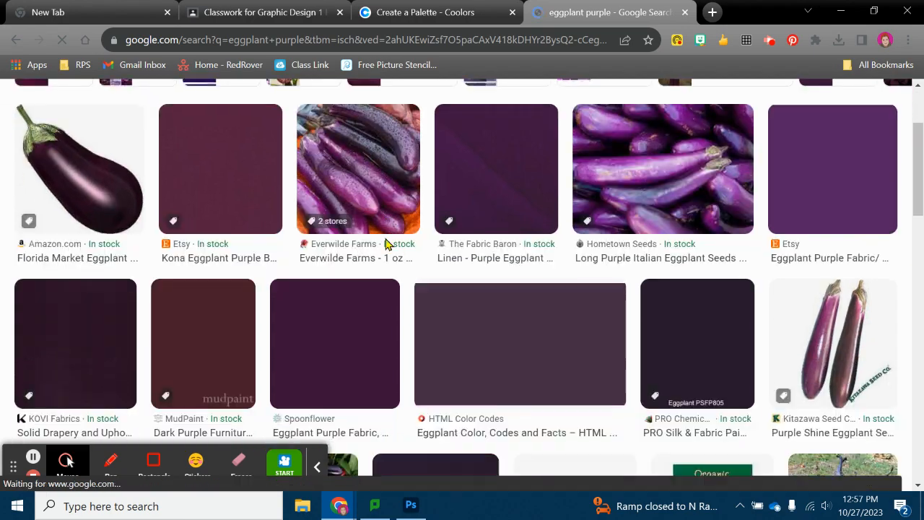
{"action": "scroll", "coordinate": [386, 246], "scroll_direction": "down", "scroll_amount": 3}
{"action": "scroll", "coordinate": [389, 250], "scroll_direction": "up", "scroll_amount": 5}
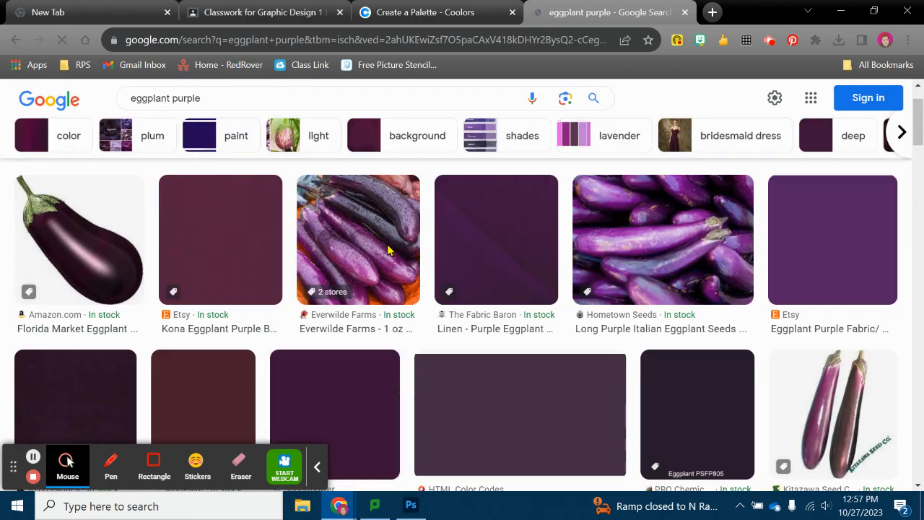
{"action": "scroll", "coordinate": [389, 250], "scroll_direction": "down", "scroll_amount": 10}
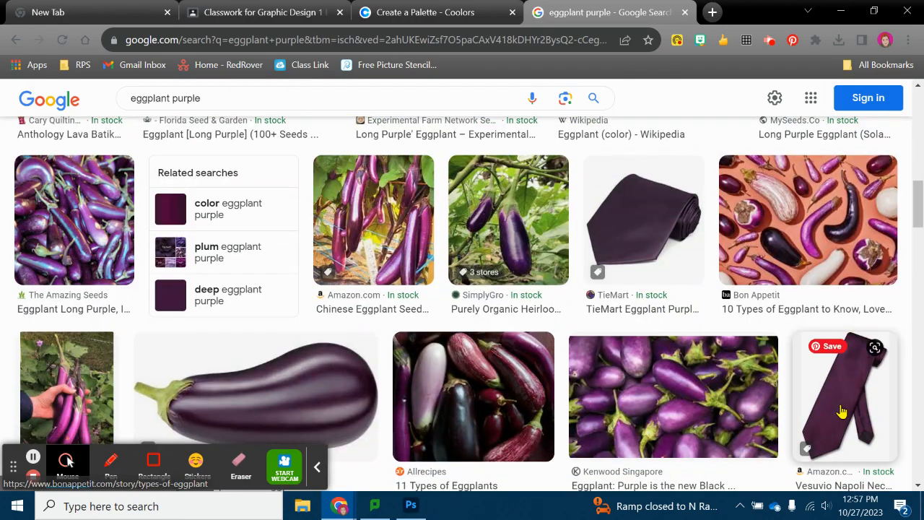
{"action": "scroll", "coordinate": [449, 271], "scroll_direction": "down", "scroll_amount": 3}
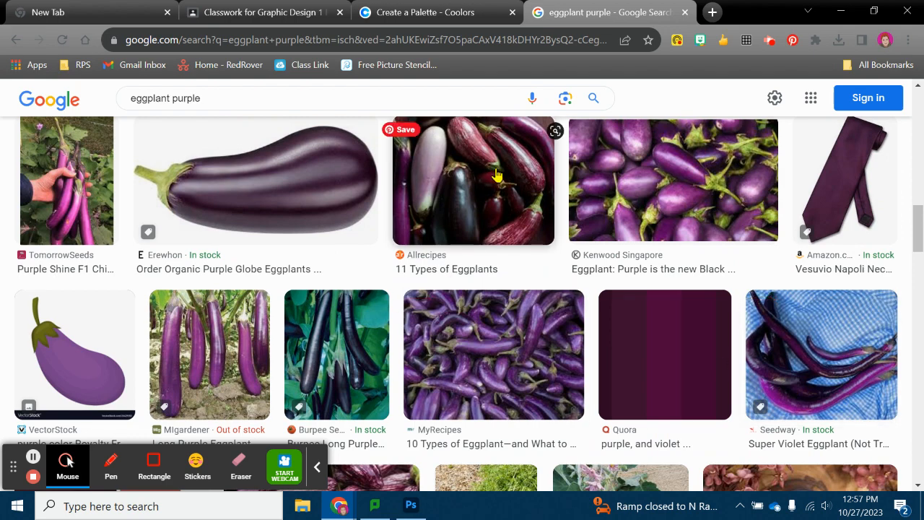
{"action": "scroll", "coordinate": [497, 175], "scroll_direction": "down", "scroll_amount": 4}
{"action": "scroll", "coordinate": [497, 174], "scroll_direction": "down", "scroll_amount": 2}
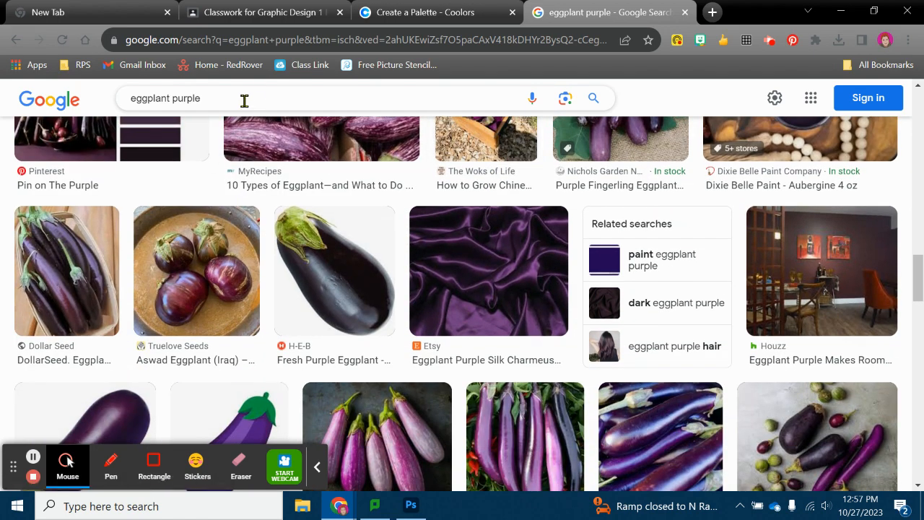
Step: Change the image search to "purple", copy Fotor's starry purple background picture and paste it into the Photoshop mood board
{"action": "left_click_drag", "start_coordinate": [172, 101], "coordinate": [114, 104]}
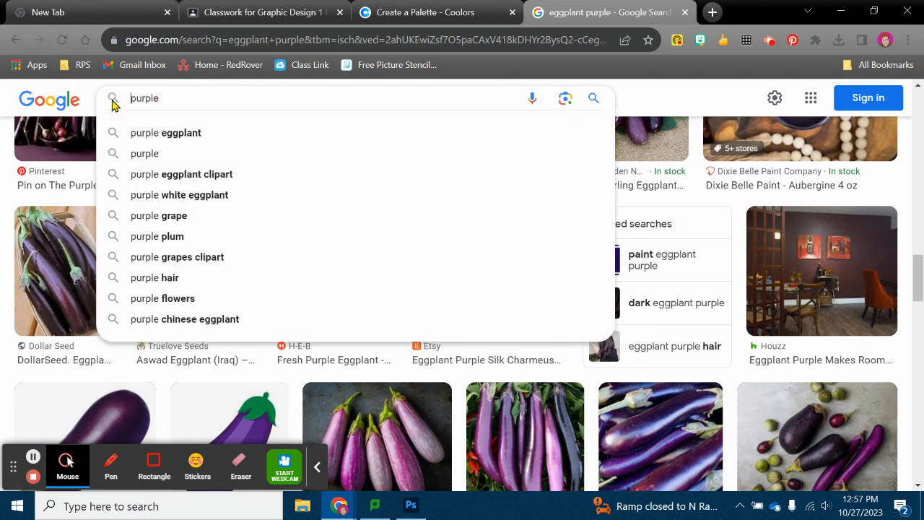
{"action": "key", "text": "Return"}
{"action": "scroll", "coordinate": [343, 239], "scroll_direction": "down", "scroll_amount": 3}
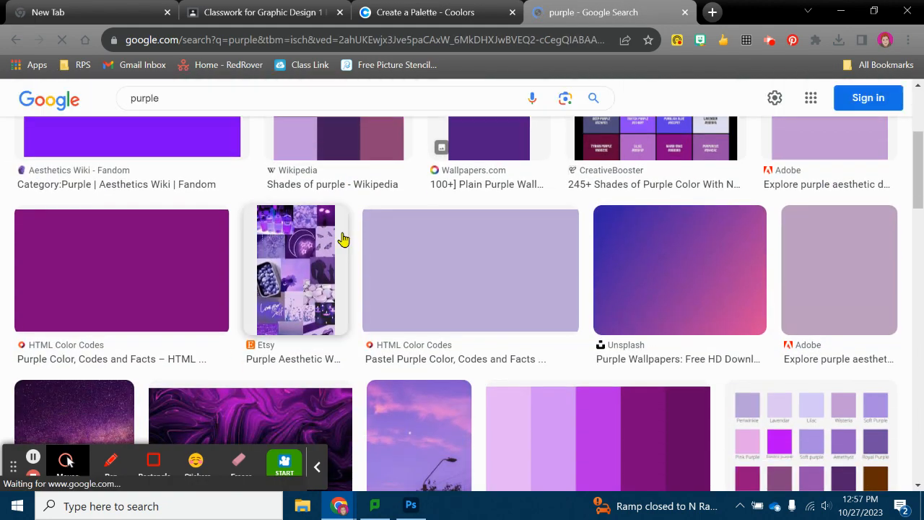
{"action": "scroll", "coordinate": [343, 239], "scroll_direction": "down", "scroll_amount": 3}
{"action": "left_click", "coordinate": [79, 231]}
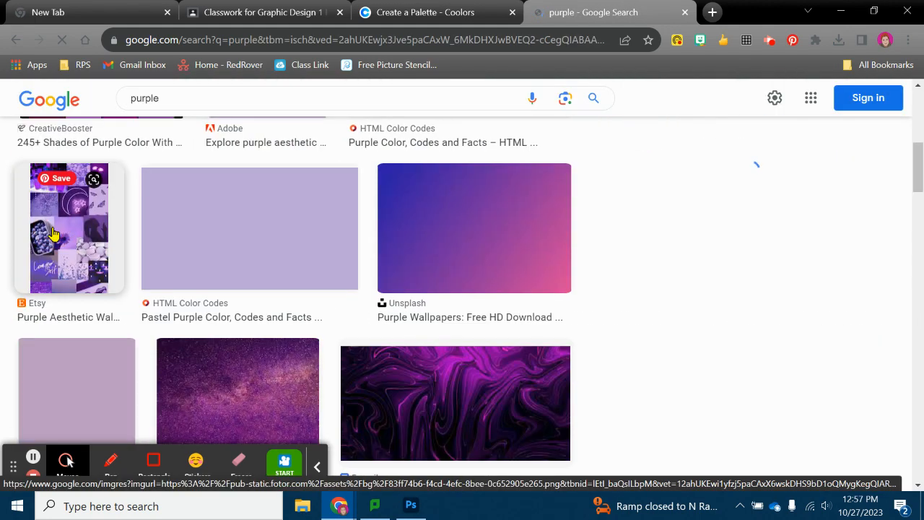
{"action": "right_click", "coordinate": [751, 232]}
{"action": "left_click", "coordinate": [777, 361]}
{"action": "key", "text": "alt+Tab"}
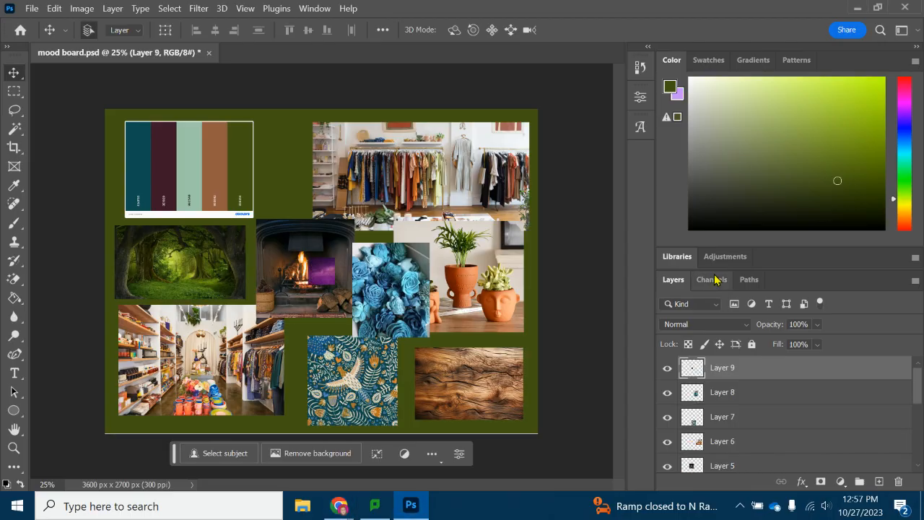
Step: Scale the purple picture up to about 349% and move it above the fireplace, between the palette and the clothing rack photo
{"action": "key", "text": "ctrl+t"}
{"action": "left_click_drag", "start_coordinate": [335, 258], "coordinate": [402, 190]}
{"action": "left_click_drag", "start_coordinate": [363, 216], "coordinate": [317, 170]}
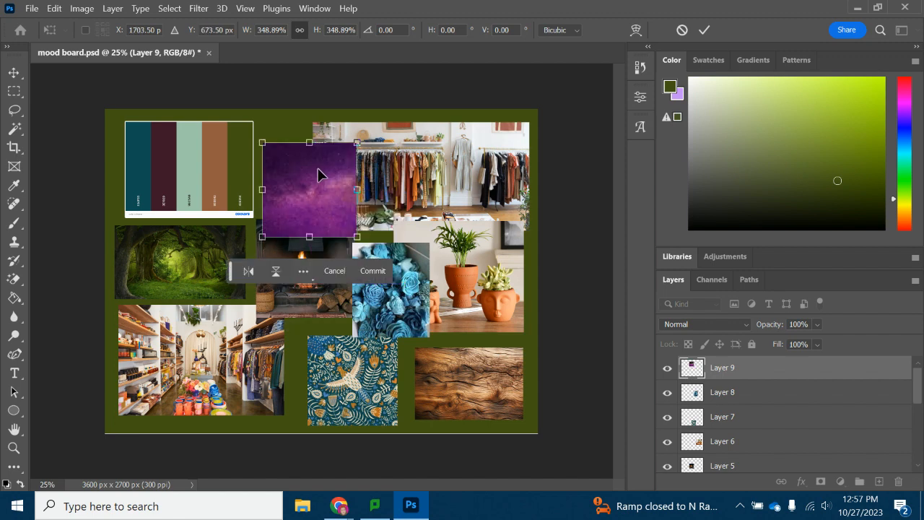
{"action": "key", "text": "Return"}
Step: Adjust the purple picture's Levels with a shadow input of 32 and the midtones shifted toward the shadows
{"action": "left_click", "coordinate": [81, 8]}
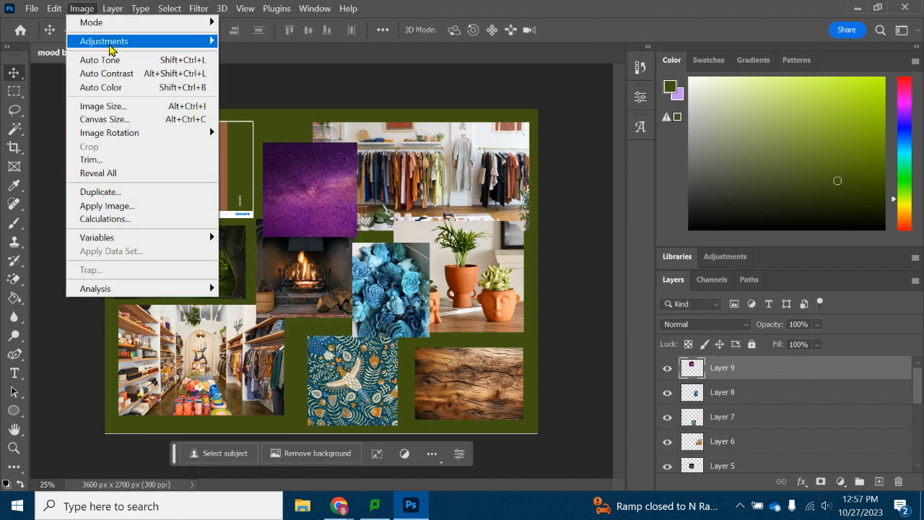
{"action": "mouse_move", "coordinate": [108, 41]}
{"action": "left_click", "coordinate": [242, 56]}
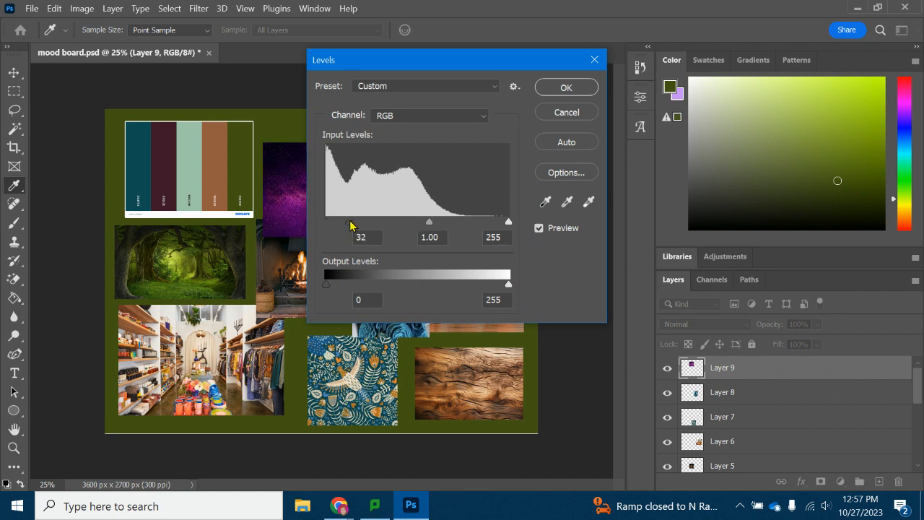
{"action": "left_click_drag", "start_coordinate": [430, 222], "coordinate": [411, 222]}
{"action": "left_click", "coordinate": [560, 90]}
Step: Move the purple picture up beside the palette and scale it down to about 87%
{"action": "left_click_drag", "start_coordinate": [327, 182], "coordinate": [321, 162]}
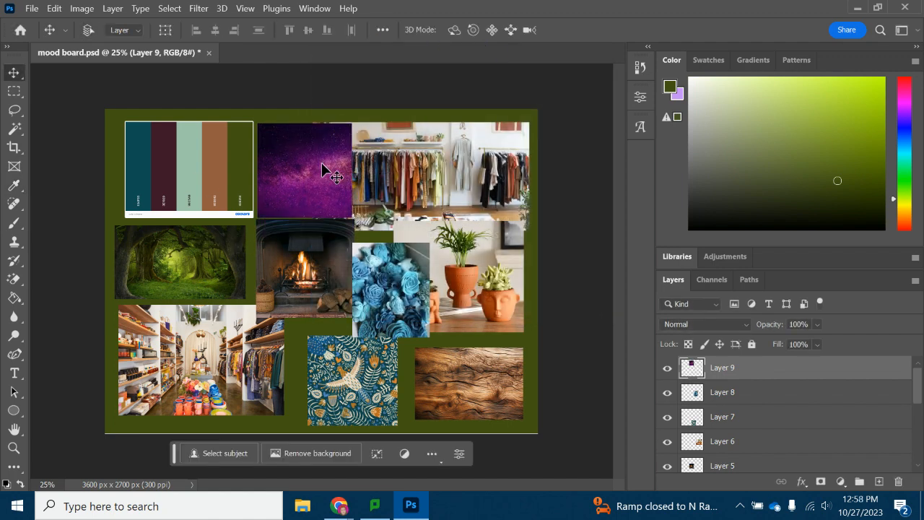
{"action": "key", "text": "ctrl+t"}
{"action": "left_click_drag", "start_coordinate": [355, 216], "coordinate": [342, 205]}
{"action": "left_click_drag", "start_coordinate": [320, 183], "coordinate": [296, 184]}
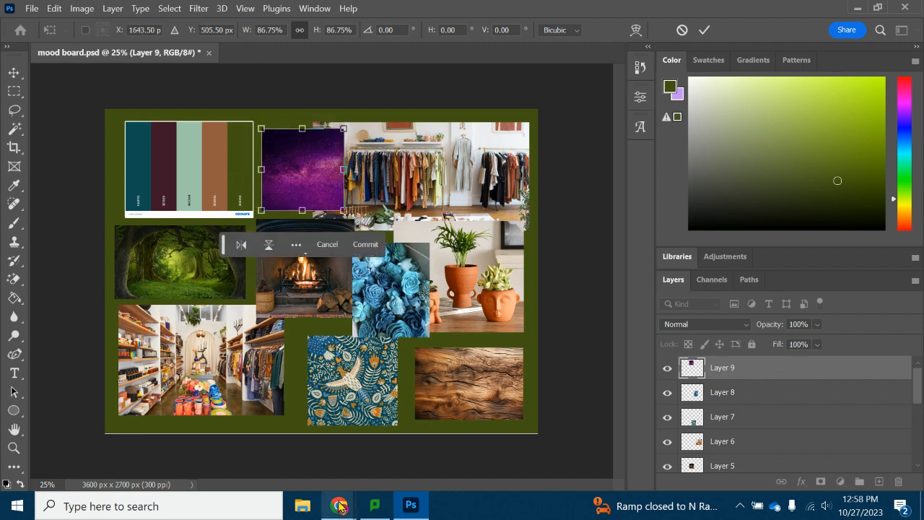
Step: Return to Chrome, search Google Images for "mint green" and look through the pictures
{"action": "left_click", "coordinate": [339, 506]}
{"action": "left_click", "coordinate": [291, 481]}
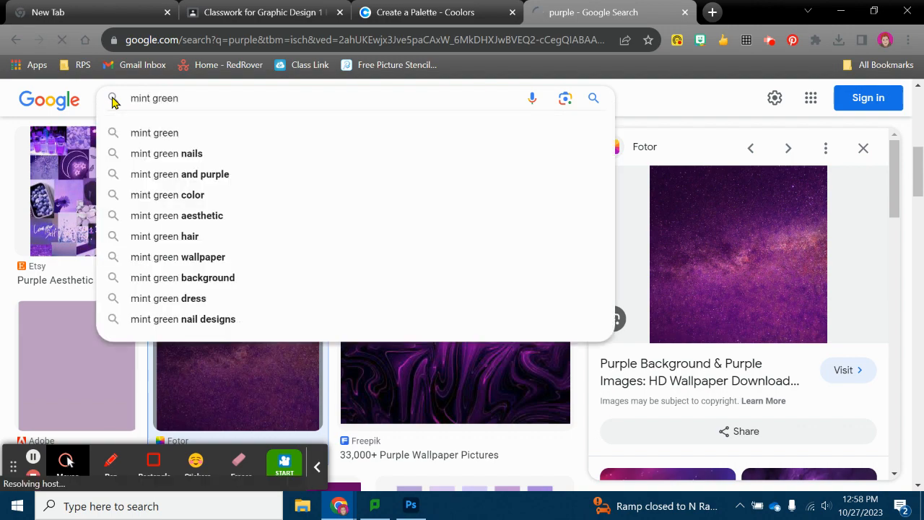
{"action": "key", "text": "Return"}
{"action": "scroll", "coordinate": [780, 369], "scroll_direction": "down", "scroll_amount": 5}
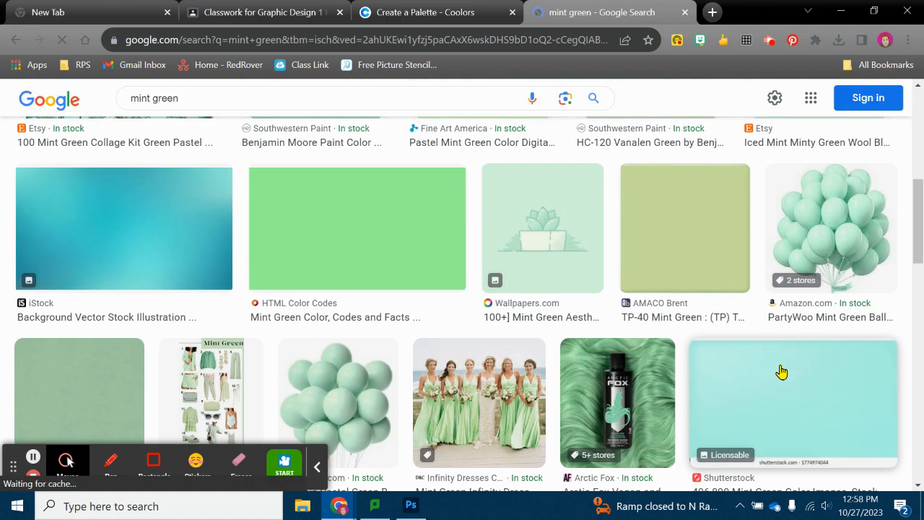
{"action": "scroll", "coordinate": [780, 372], "scroll_direction": "down", "scroll_amount": 5}
{"action": "scroll", "coordinate": [519, 276], "scroll_direction": "down", "scroll_amount": 4}
{"action": "scroll", "coordinate": [518, 277], "scroll_direction": "down", "scroll_amount": 10}
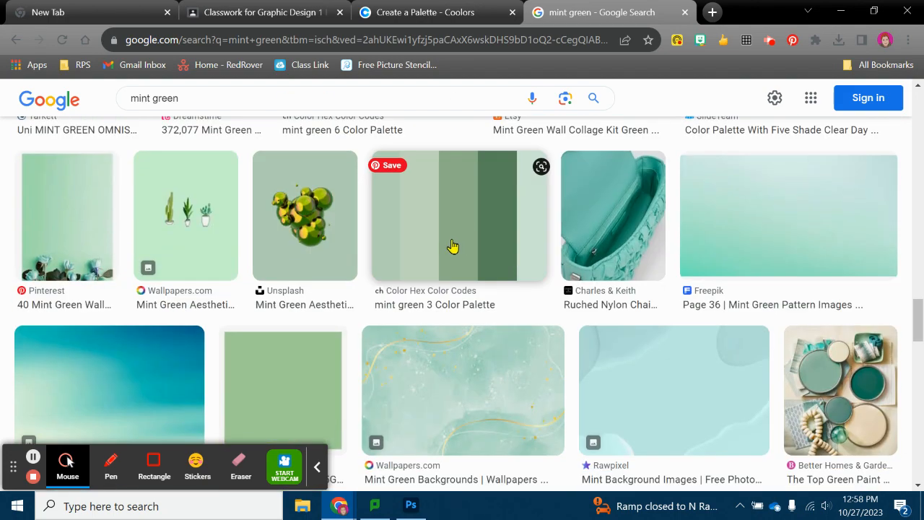
{"action": "scroll", "coordinate": [434, 245], "scroll_direction": "down", "scroll_amount": 4}
{"action": "scroll", "coordinate": [434, 244], "scroll_direction": "down", "scroll_amount": 2}
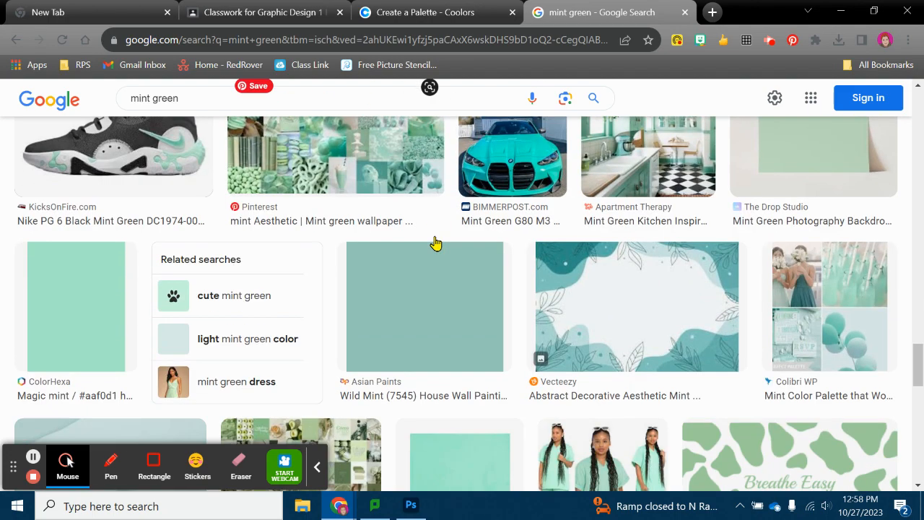
{"action": "scroll", "coordinate": [438, 237], "scroll_direction": "down", "scroll_amount": 5}
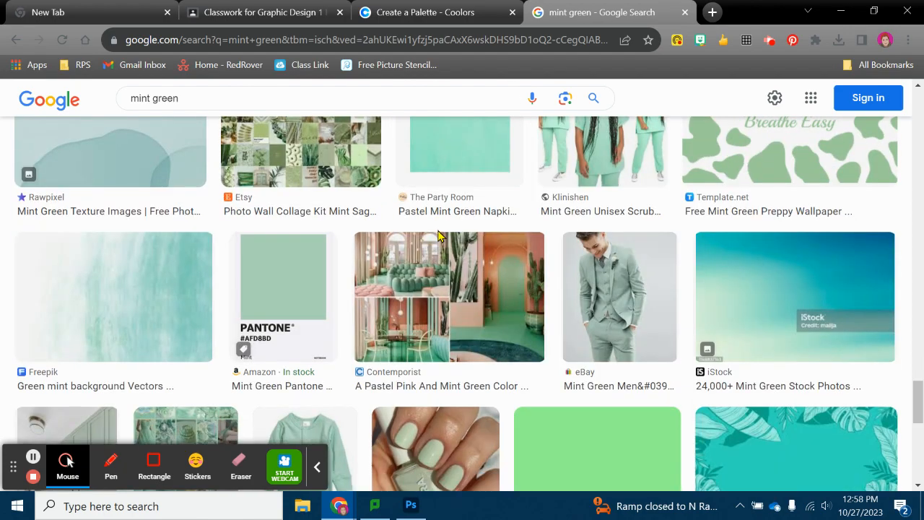
{"action": "scroll", "coordinate": [437, 236], "scroll_direction": "down", "scroll_amount": 3}
{"action": "scroll", "coordinate": [441, 229], "scroll_direction": "down", "scroll_amount": 4}
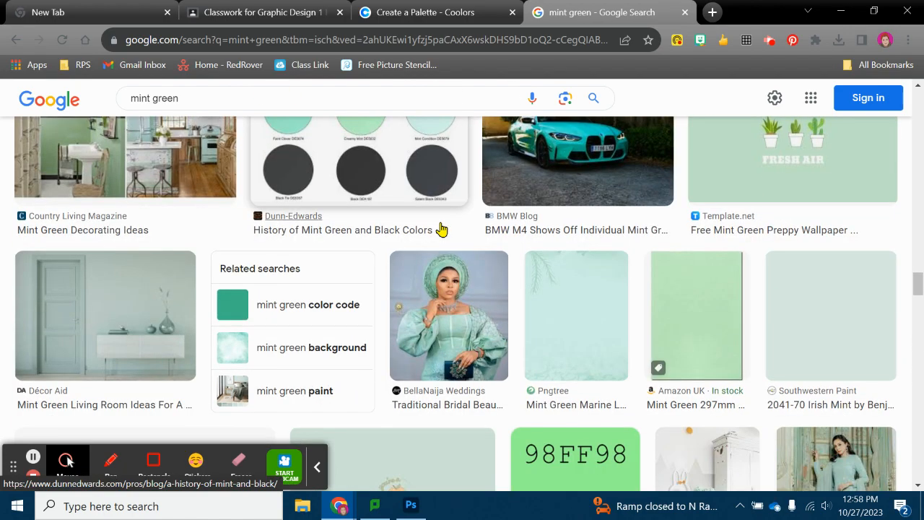
{"action": "scroll", "coordinate": [441, 230], "scroll_direction": "up", "scroll_amount": 5}
{"action": "scroll", "coordinate": [442, 220], "scroll_direction": "down", "scroll_amount": 10}
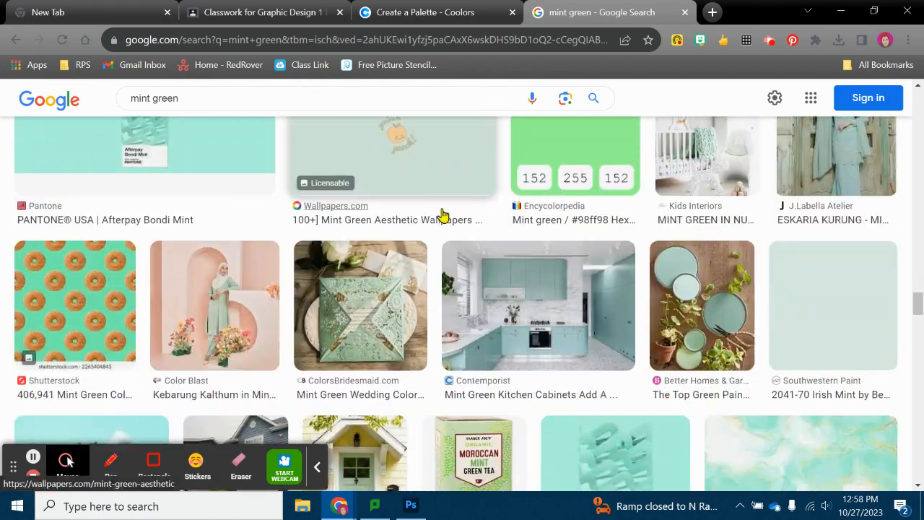
Step: Copy the ColorsBridesmaid picture of a mint green invitation and paste it into the Photoshop mood board, accepting the pending transform
{"action": "left_click", "coordinate": [402, 327]}
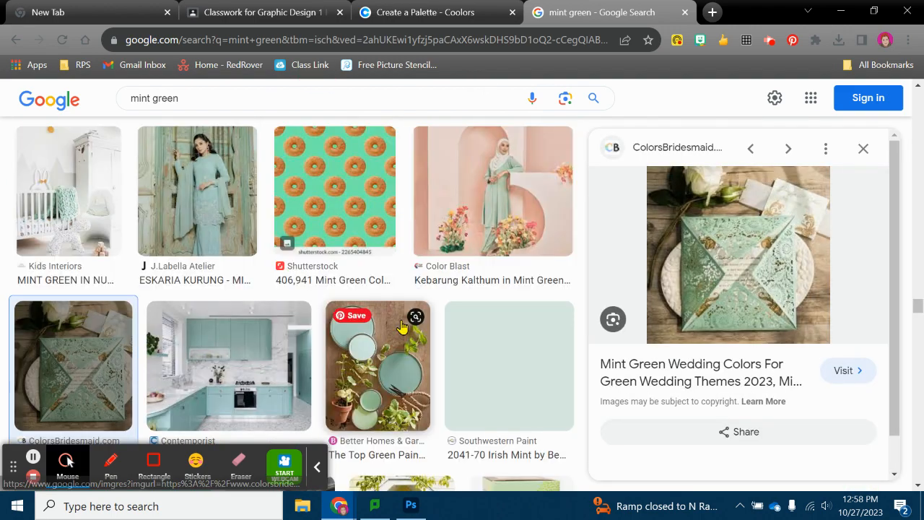
{"action": "right_click", "coordinate": [715, 265]}
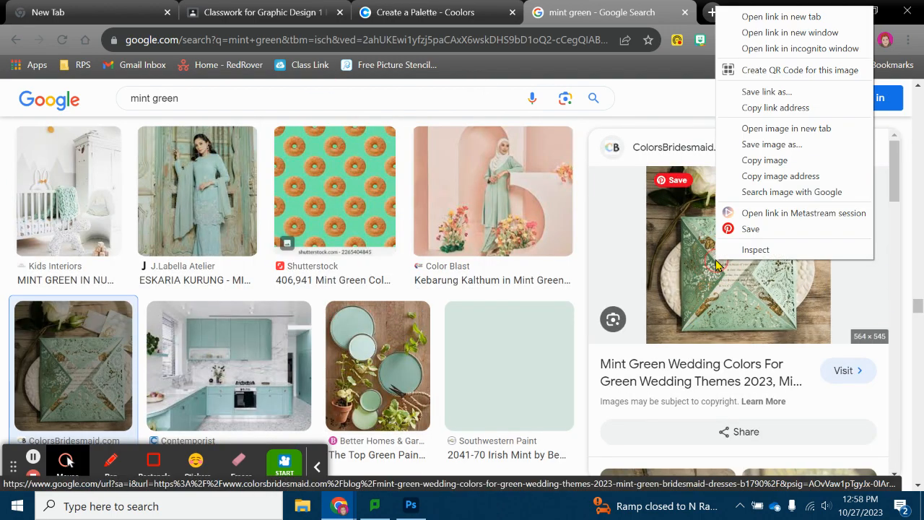
{"action": "left_click", "coordinate": [747, 160]}
{"action": "left_click", "coordinate": [412, 507]}
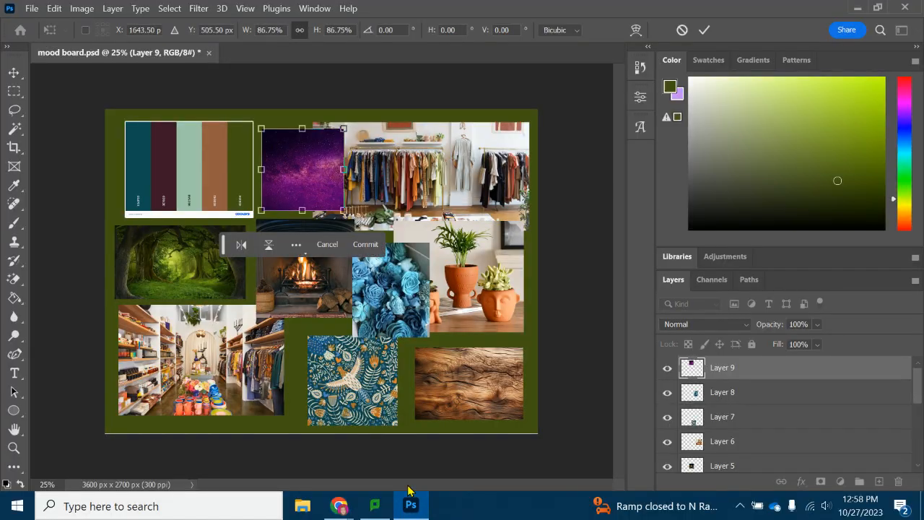
{"action": "left_click", "coordinate": [11, 78]}
{"action": "key", "text": "ctrl+v"}
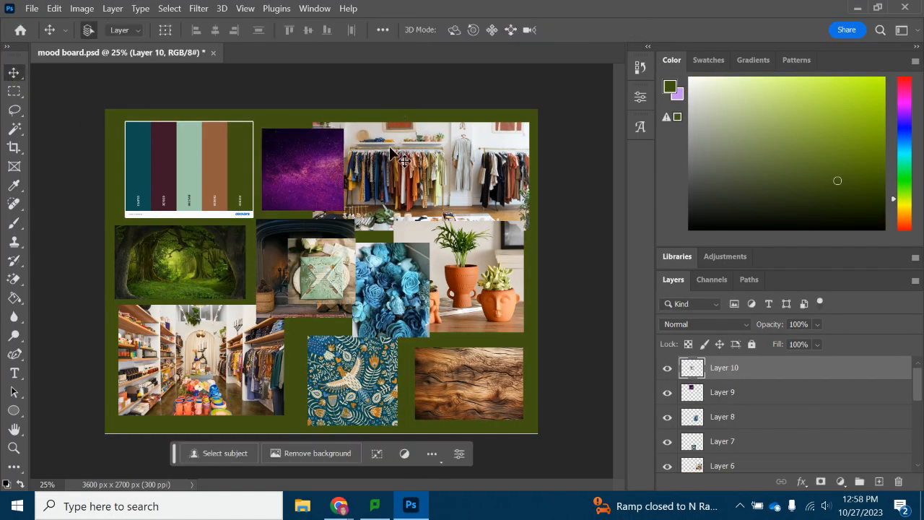
Step: Enlarge the mint green invitation picture and place it below the fireplace, between the shop interior and folk art pictures
{"action": "left_click_drag", "start_coordinate": [317, 293], "coordinate": [243, 340]}
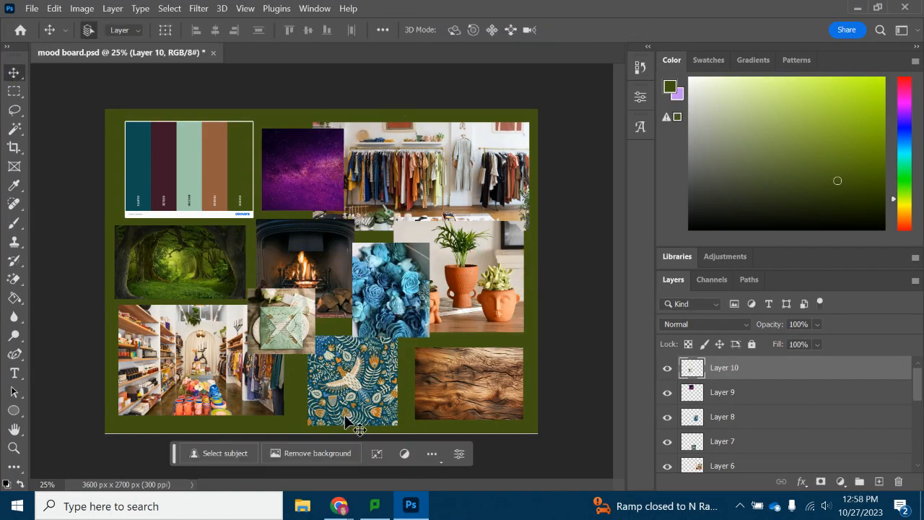
{"action": "key", "text": "ctrl+t"}
{"action": "left_click_drag", "start_coordinate": [314, 288], "coordinate": [339, 265]}
{"action": "left_click_drag", "start_coordinate": [304, 301], "coordinate": [292, 339]}
{"action": "key", "text": "Return"}
Step: Shift the purple picture left over the palette's edge, and scale the clothing rack photo to about 92% near the board's upper-right corner
{"action": "left_click_drag", "start_coordinate": [313, 154], "coordinate": [282, 152]}
{"action": "left_click_drag", "start_coordinate": [403, 150], "coordinate": [406, 151]}
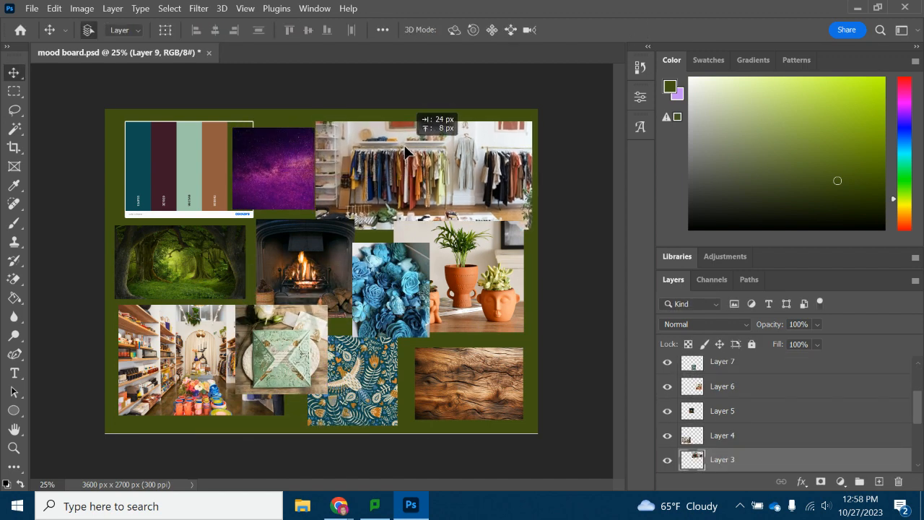
{"action": "key", "text": "ctrl+t"}
{"action": "left_click_drag", "start_coordinate": [317, 229], "coordinate": [334, 220]}
{"action": "left_click_drag", "start_coordinate": [400, 167], "coordinate": [389, 170]}
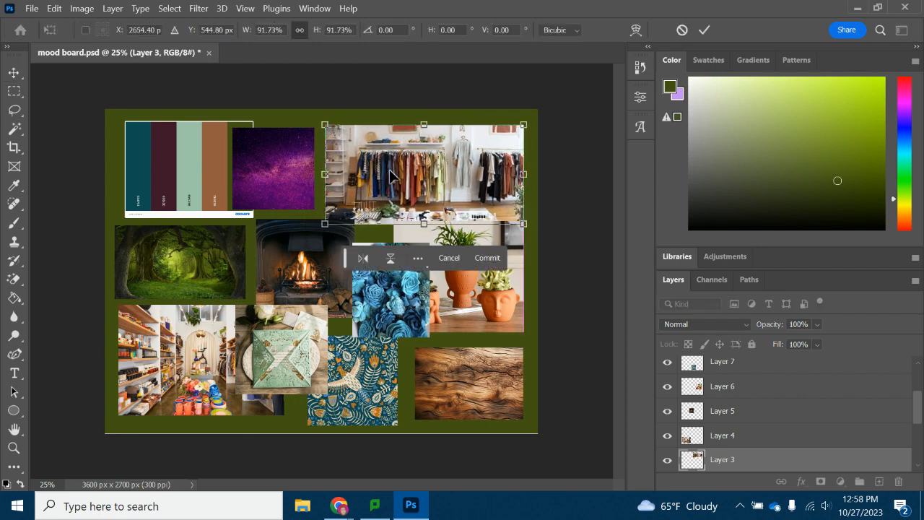
{"action": "left_click", "coordinate": [780, 435]}
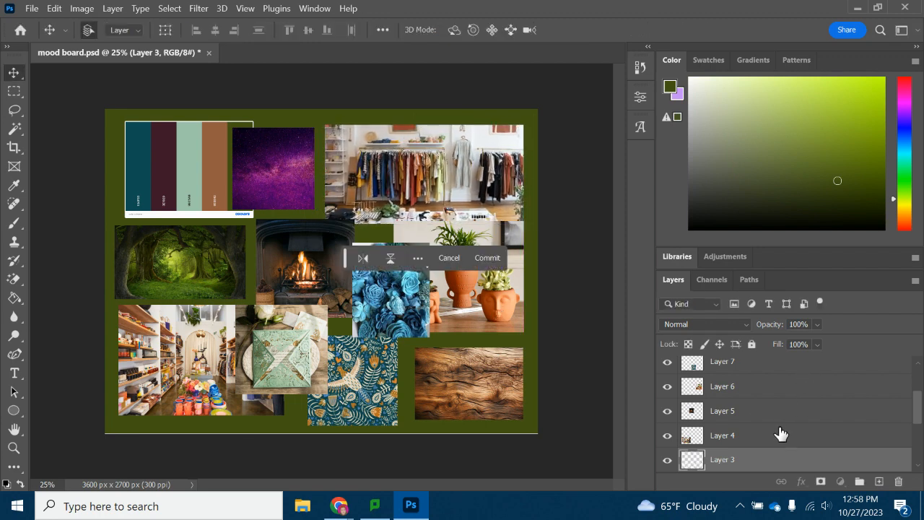
Step: Move the terracotta pots photo slightly down and reorder its layer directly below the blue flowers layer
{"action": "left_click", "coordinate": [485, 292]}
{"action": "left_click_drag", "start_coordinate": [471, 256], "coordinate": [470, 266]}
{"action": "left_click_drag", "start_coordinate": [744, 395], "coordinate": [727, 358]}
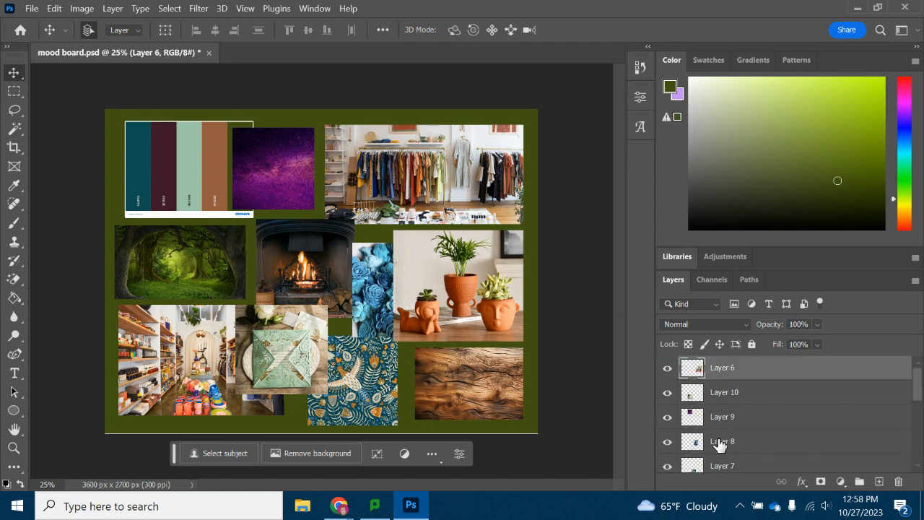
{"action": "left_click_drag", "start_coordinate": [720, 369], "coordinate": [733, 454]}
Step: Scale the blue flowers picture down and position it between the fireplace and the terracotta pots
{"action": "left_click_drag", "start_coordinate": [429, 285], "coordinate": [423, 276]}
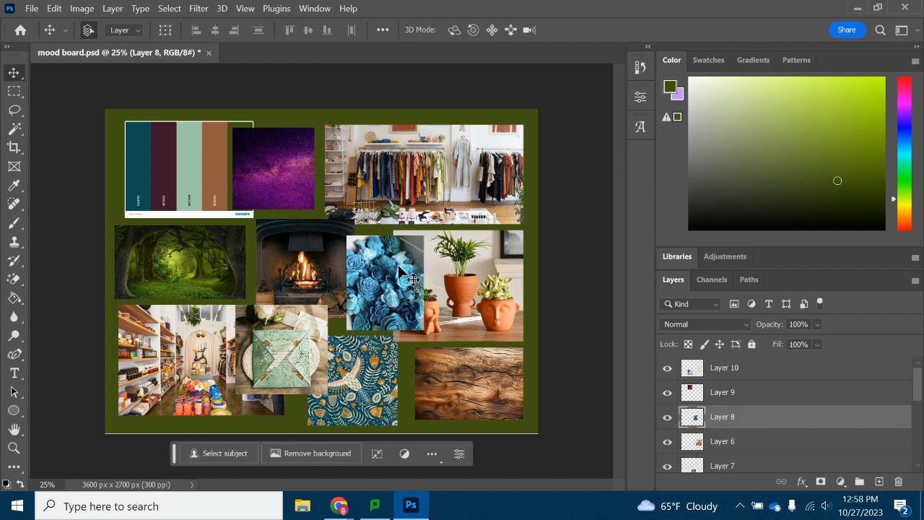
{"action": "key", "text": "ctrl+t"}
{"action": "left_click_drag", "start_coordinate": [423, 329], "coordinate": [407, 309]}
{"action": "left_click_drag", "start_coordinate": [387, 275], "coordinate": [391, 309]}
{"action": "left_click", "coordinate": [767, 395]}
Step: Place the mint invitation in the board's upper-left corner and the palette in the centre, nudging the purple and clothing rack pictures up-left
{"action": "left_click_drag", "start_coordinate": [270, 354], "coordinate": [366, 174]}
{"action": "left_click_drag", "start_coordinate": [190, 176], "coordinate": [327, 277]}
{"action": "left_click_drag", "start_coordinate": [397, 176], "coordinate": [179, 165]}
{"action": "left_click_drag", "start_coordinate": [282, 167], "coordinate": [269, 160]}
{"action": "left_click_drag", "start_coordinate": [384, 171], "coordinate": [378, 166]}
Step: Rearrange the lower area with the fireplace below the palette and the blue flowers between the folk art and wood pictures
{"action": "left_click_drag", "start_coordinate": [321, 280], "coordinate": [249, 390]}
{"action": "left_click_drag", "start_coordinate": [310, 258], "coordinate": [249, 234]}
{"action": "left_click_drag", "start_coordinate": [271, 265], "coordinate": [306, 278]}
{"action": "left_click_drag", "start_coordinate": [397, 314], "coordinate": [432, 391]}
{"action": "left_click_drag", "start_coordinate": [225, 369], "coordinate": [268, 345]}
Step: Reposition the forest picture beside the palette with its layer beneath the color scheme layer, and shift the palette about 60 px left
{"action": "left_click_drag", "start_coordinate": [192, 295], "coordinate": [183, 281]}
{"action": "left_click_drag", "start_coordinate": [747, 470], "coordinate": [742, 372]}
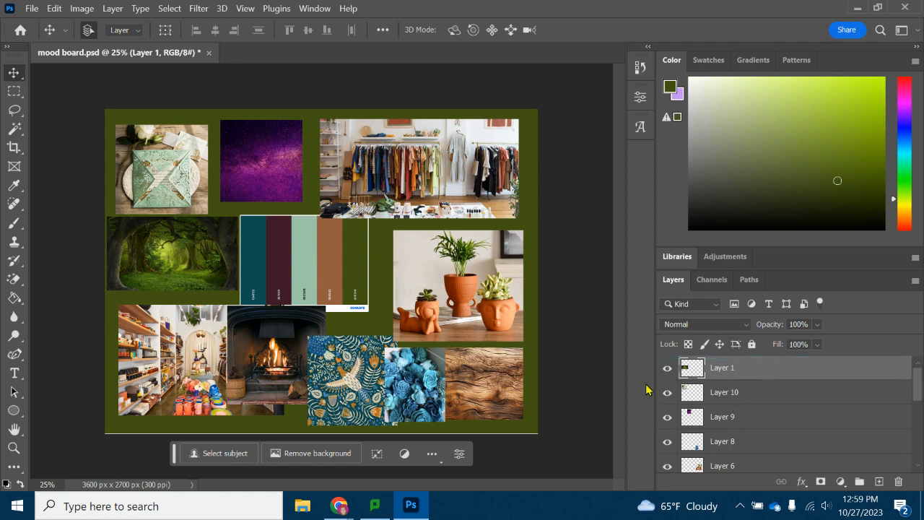
{"action": "left_click_drag", "start_coordinate": [178, 265], "coordinate": [182, 273]}
{"action": "mouse_move", "coordinate": [734, 467]}
{"action": "left_mouse_down"}
{"action": "mouse_move", "coordinate": [742, 481]}
{"action": "mouse_move", "coordinate": [734, 449]}
{"action": "left_mouse_up"}
{"action": "left_click_drag", "start_coordinate": [314, 272], "coordinate": [308, 271]}
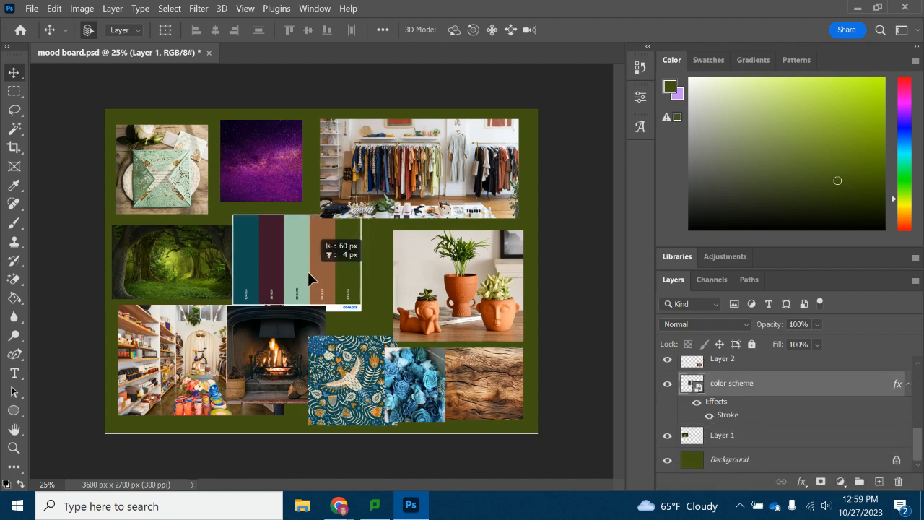
Step: Stretch the color palette horizontally toward the terracotta pots to a width of 18.67%, keeping its height
{"action": "key", "text": "ctrl+t"}
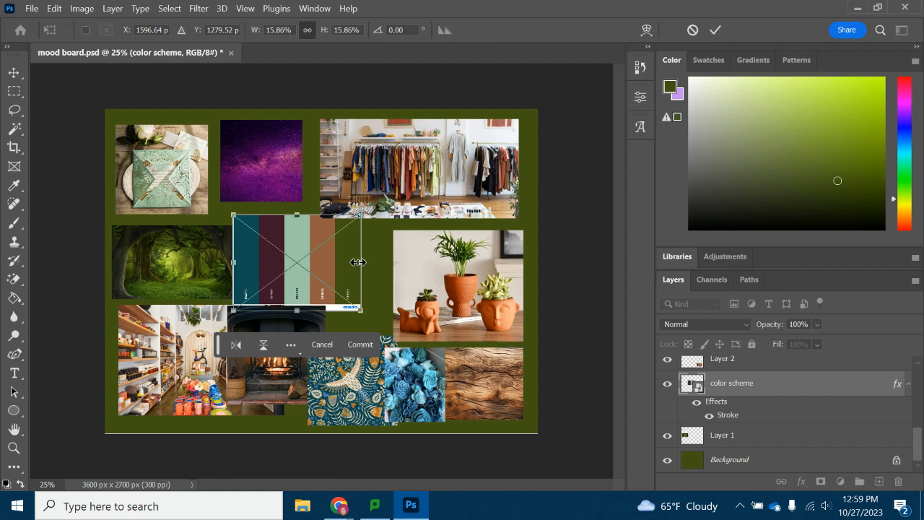
{"action": "left_click_drag", "start_coordinate": [358, 262], "coordinate": [380, 266]}
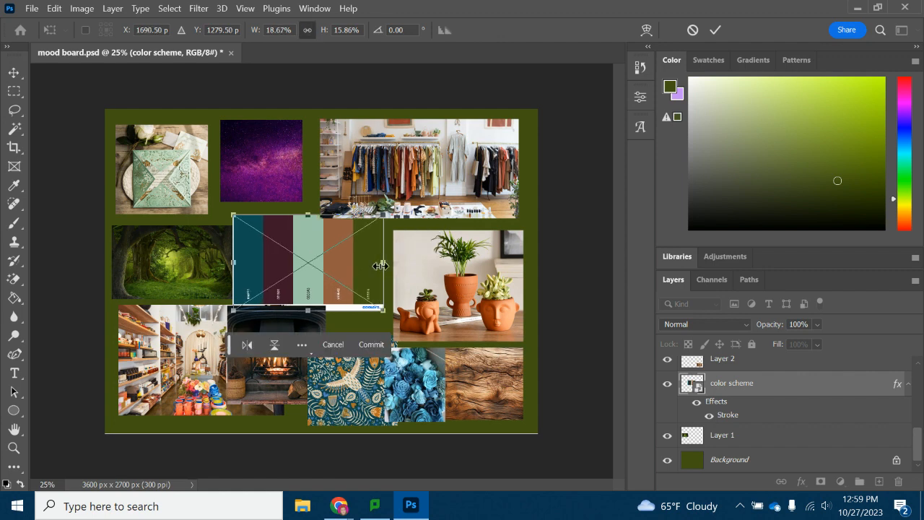
{"action": "key", "text": "Return"}
Step: Move the blue flowers between the purple and clothing rack pictures, and shift the folk art and fireplace pictures to close the gaps
{"action": "mouse_move", "coordinate": [274, 352]}
{"action": "left_mouse_down"}
{"action": "mouse_move", "coordinate": [274, 405]}
{"action": "mouse_move", "coordinate": [278, 346]}
{"action": "left_mouse_up"}
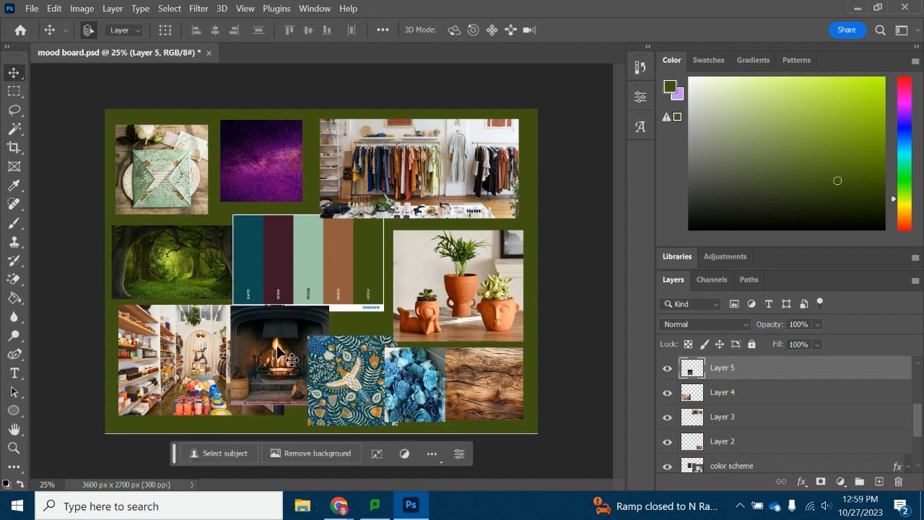
{"action": "left_click_drag", "start_coordinate": [421, 393], "coordinate": [335, 186]}
{"action": "left_click_drag", "start_coordinate": [351, 396], "coordinate": [370, 393]}
{"action": "left_click_drag", "start_coordinate": [281, 343], "coordinate": [277, 352]}
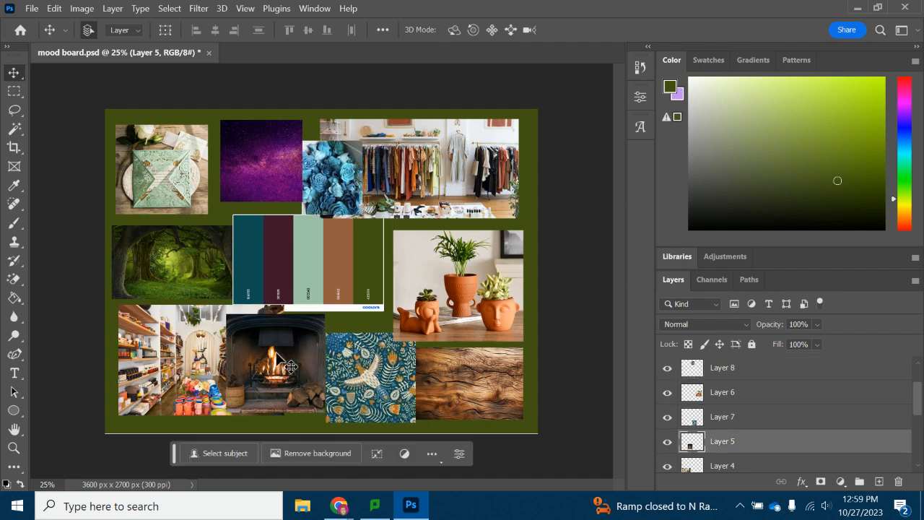
Step: Export the mood board at 3600 x 2700 px as a JPG named mood board.jpg in the Downloads folder
{"action": "left_click", "coordinate": [34, 8]}
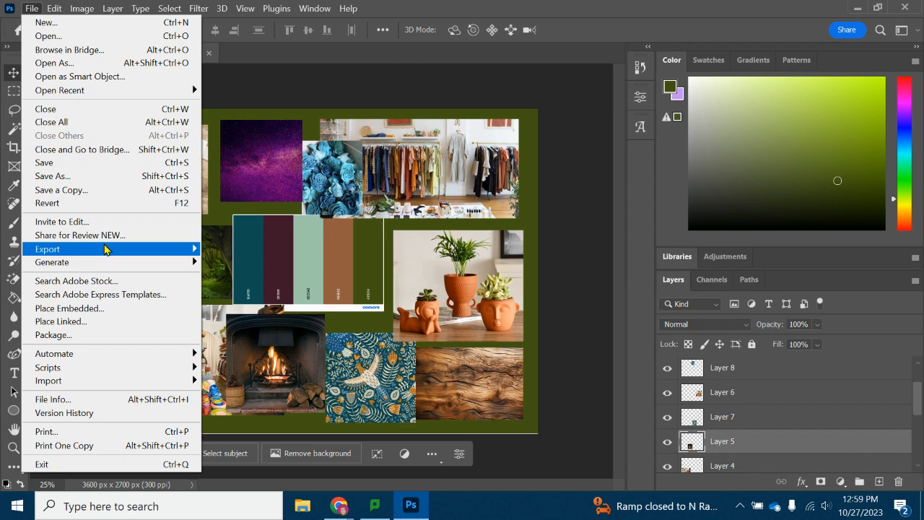
{"action": "mouse_move", "coordinate": [105, 249]}
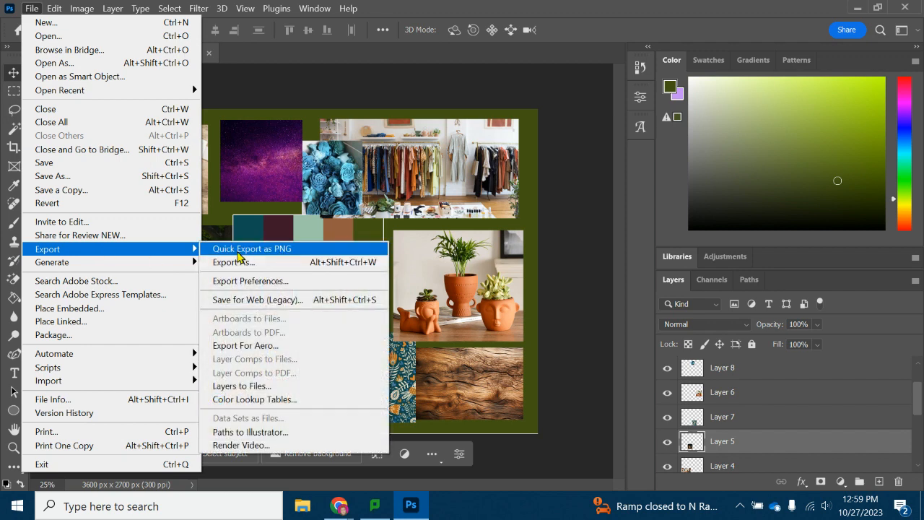
{"action": "left_click", "coordinate": [234, 263]}
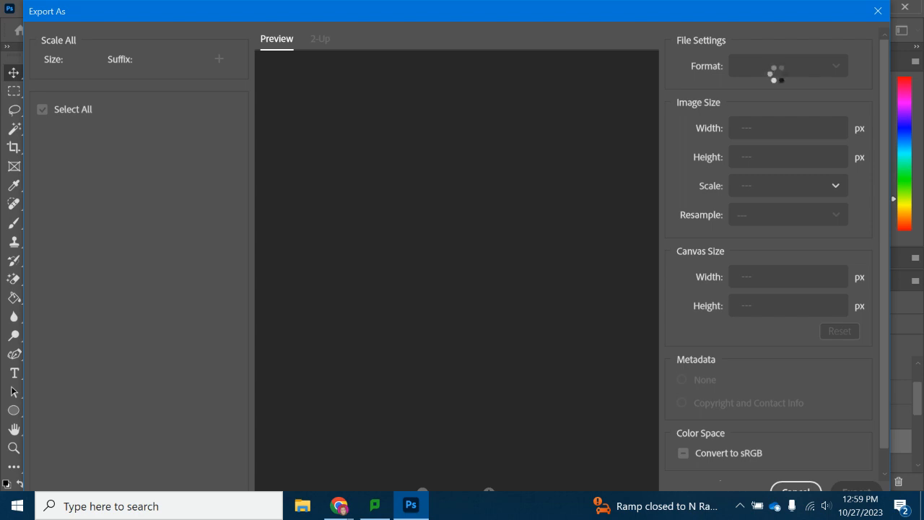
{"action": "left_click", "coordinate": [778, 72]}
{"action": "left_click", "coordinate": [759, 94]}
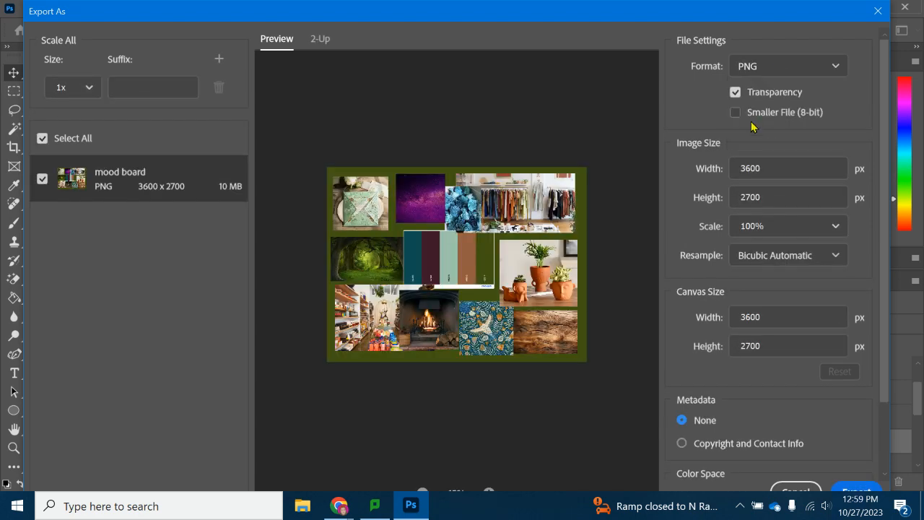
{"action": "left_click", "coordinate": [863, 490]}
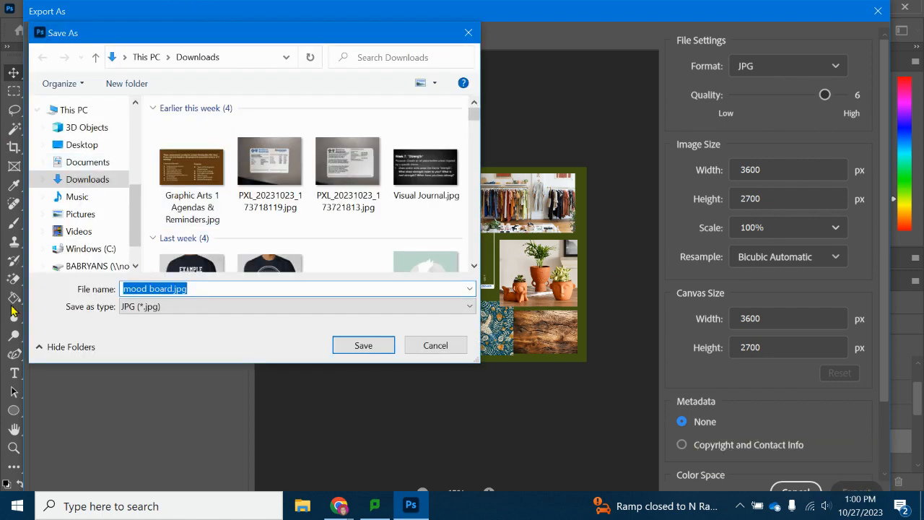
{"action": "left_click", "coordinate": [392, 347]}
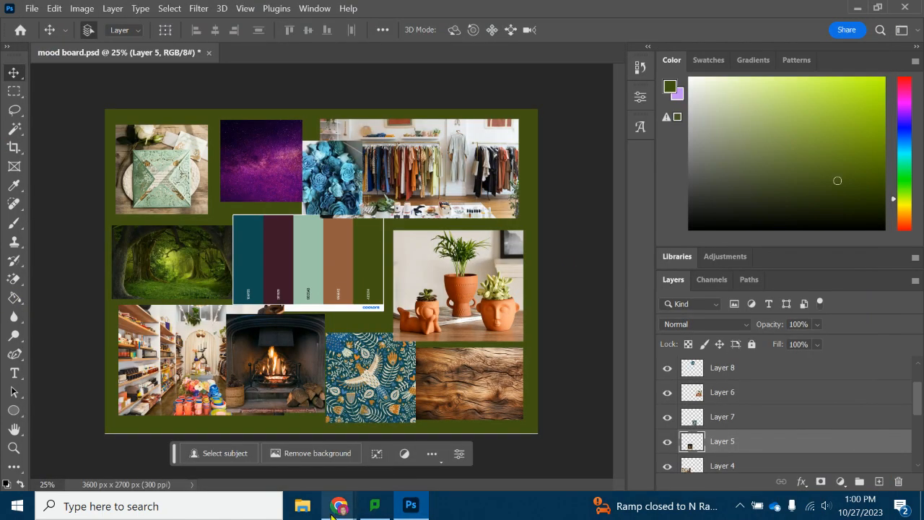
Step: Switch to Chrome and show the classwork of the Graphic Design 1 Hour 2 class in Google Classroom
{"action": "mouse_move", "coordinate": [333, 509]}
{"action": "left_click", "coordinate": [260, 433]}
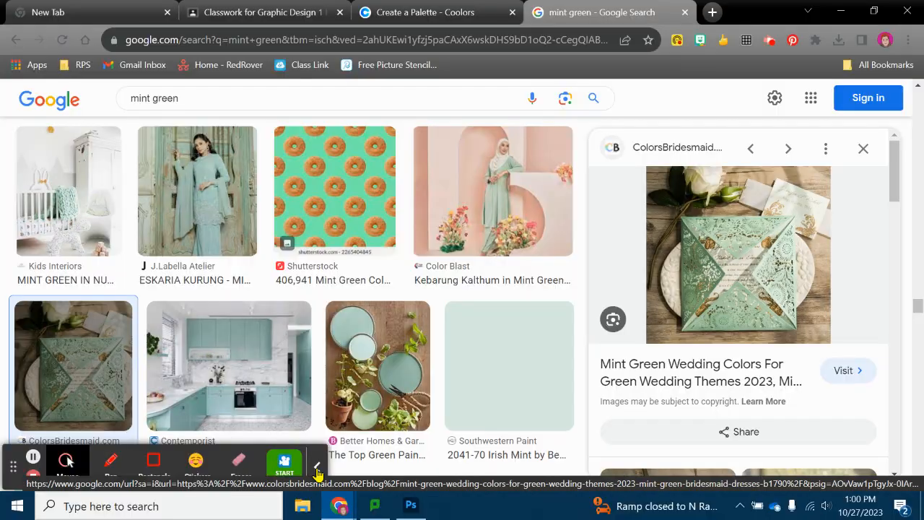
{"action": "left_click", "coordinate": [252, 13]}
{"action": "left_click", "coordinate": [265, 114]}
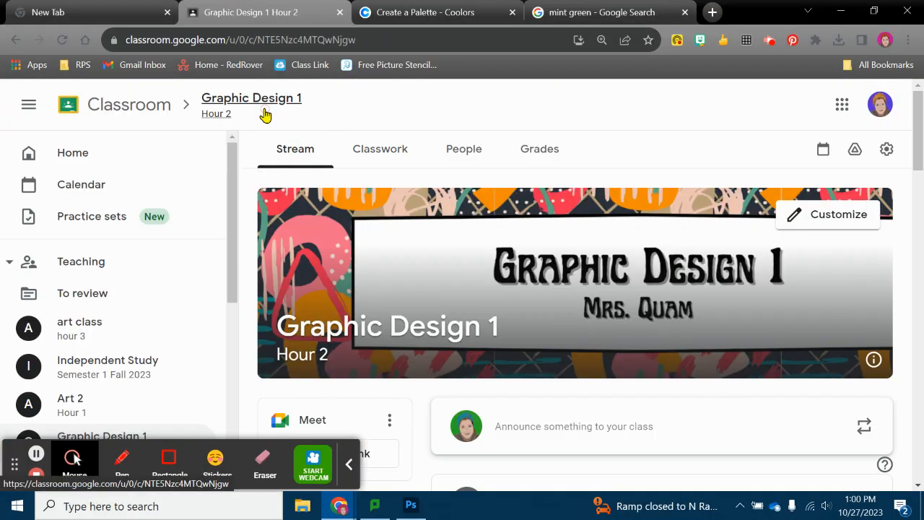
{"action": "left_click", "coordinate": [382, 147]}
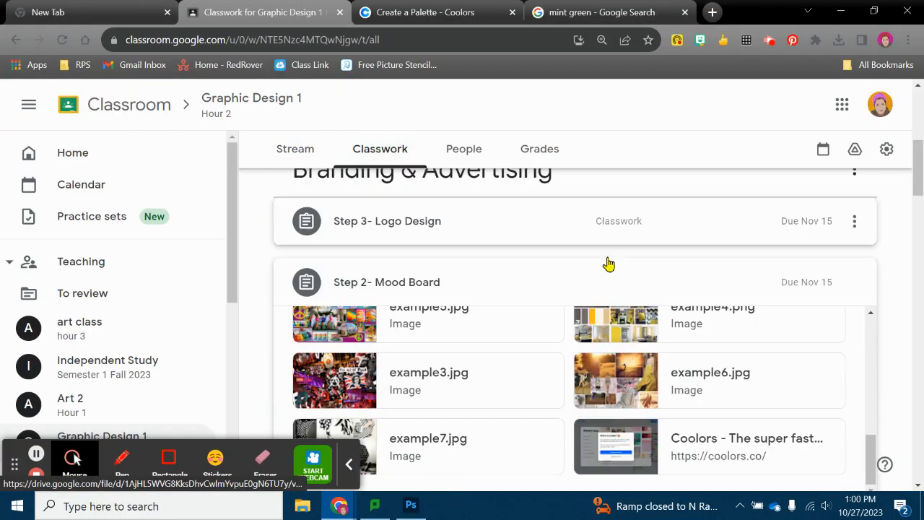
Step: Open the Brand Identity Google Slides file attached to the Step 1- Brand Presentation assignment
{"action": "scroll", "coordinate": [460, 330], "scroll_direction": "down", "scroll_amount": 3}
{"action": "left_click", "coordinate": [454, 310]}
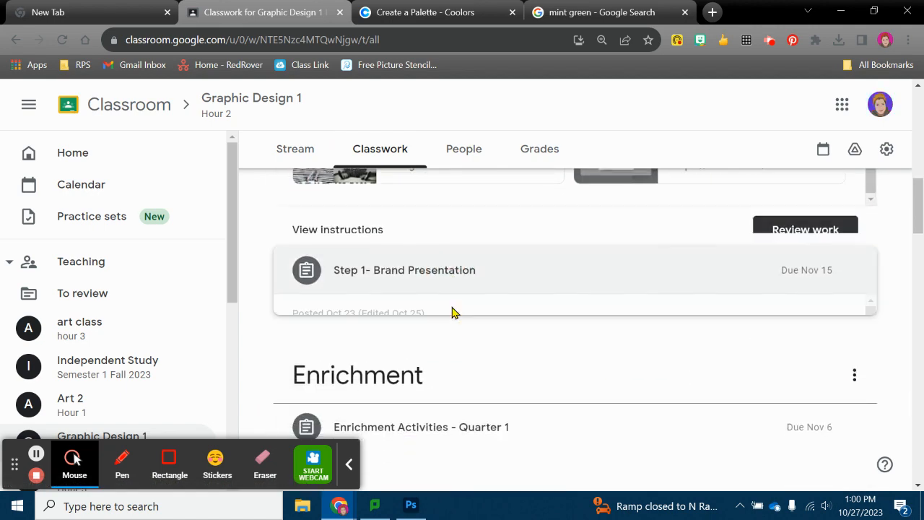
{"action": "left_click_drag", "start_coordinate": [867, 269], "coordinate": [876, 392]}
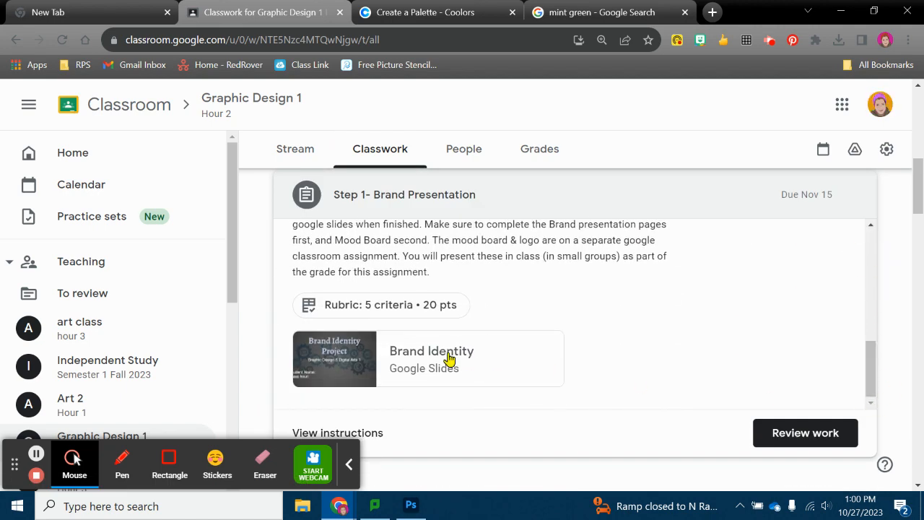
{"action": "left_click", "coordinate": [449, 358]}
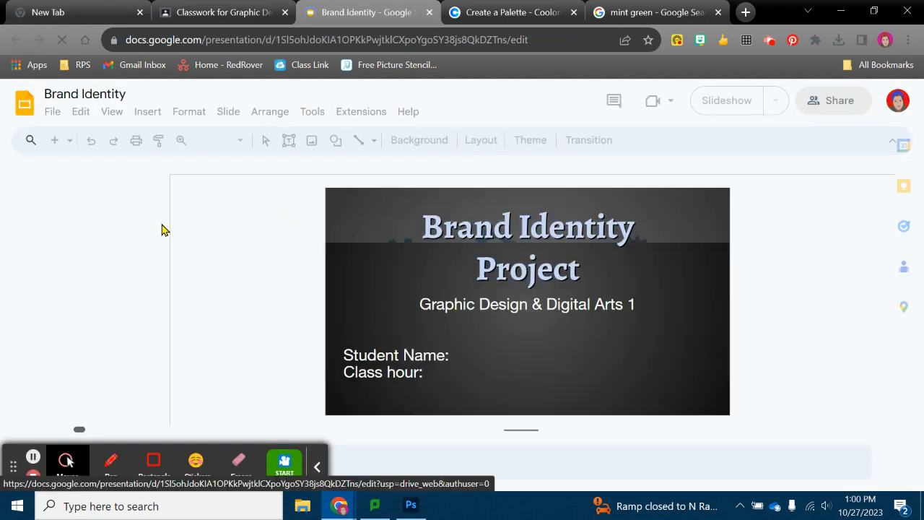
Step: Go to slide 12 and insert the exported mood board image from the computer's Downloads folder
{"action": "scroll", "coordinate": [116, 269], "scroll_direction": "down", "scroll_amount": 10}
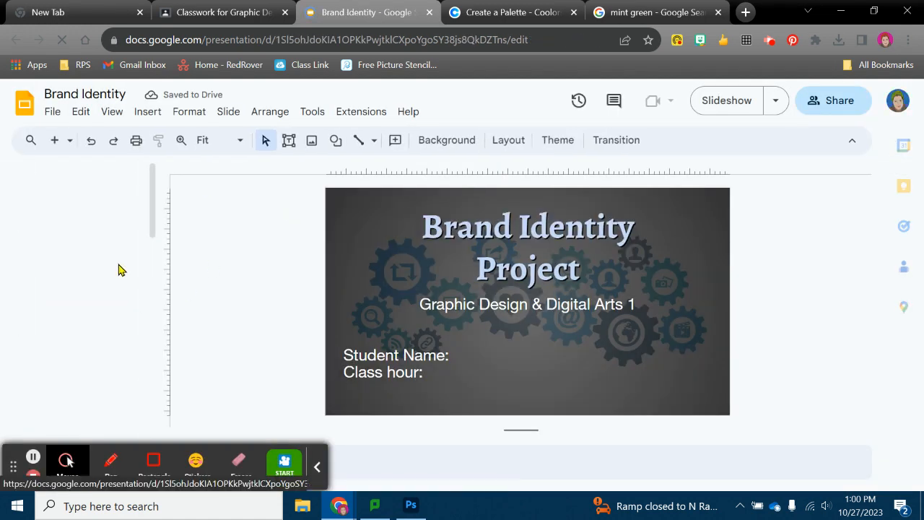
{"action": "left_click", "coordinate": [68, 232]}
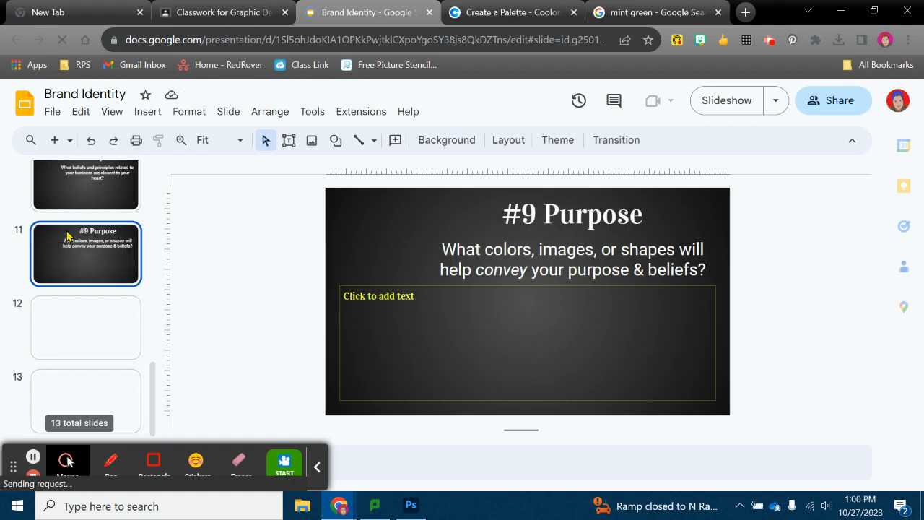
{"action": "left_click", "coordinate": [103, 333]}
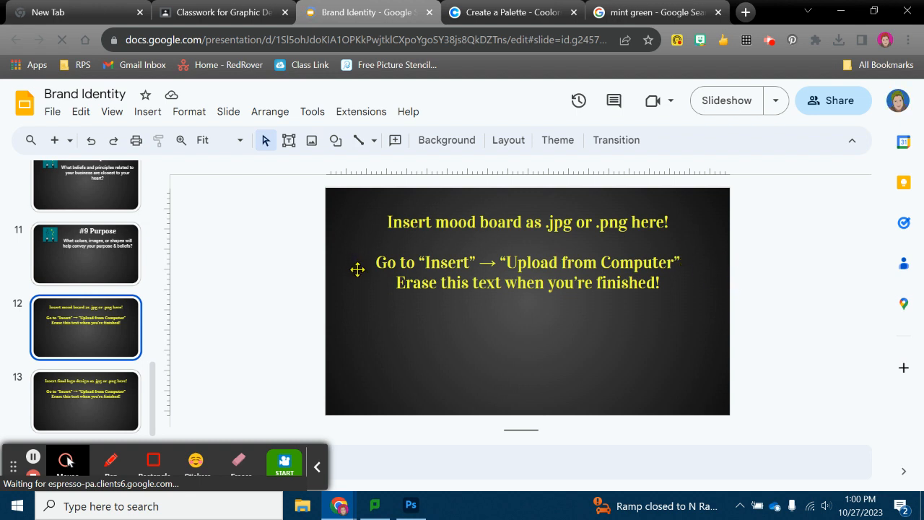
{"action": "left_click", "coordinate": [145, 112]}
{"action": "mouse_move", "coordinate": [178, 151]}
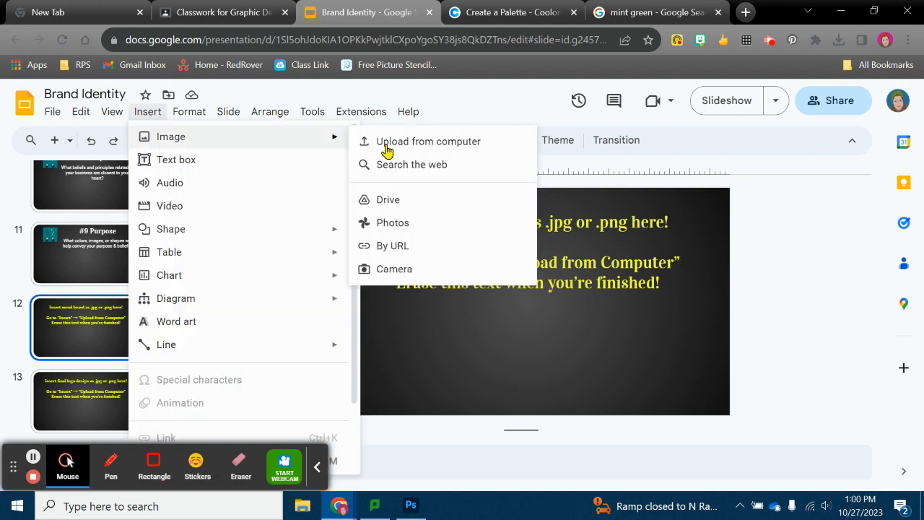
{"action": "left_click", "coordinate": [385, 148]}
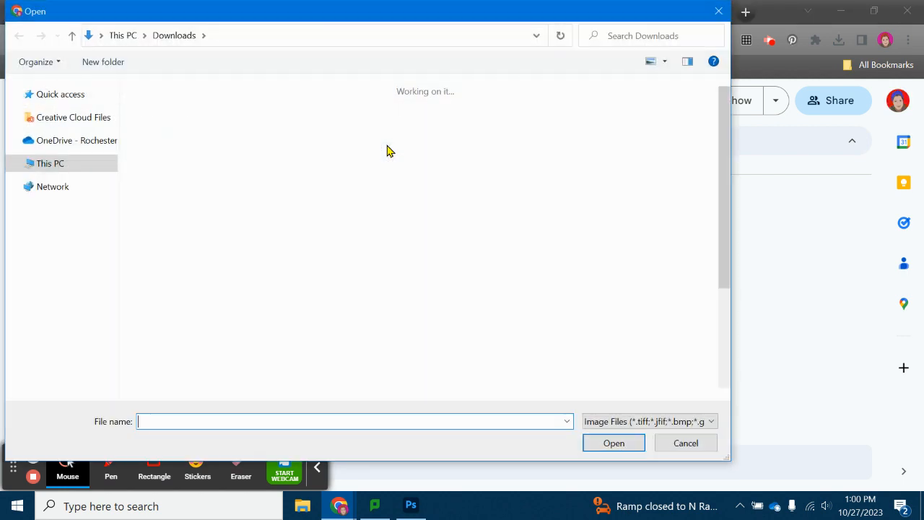
{"action": "double_click", "coordinate": [186, 133]}
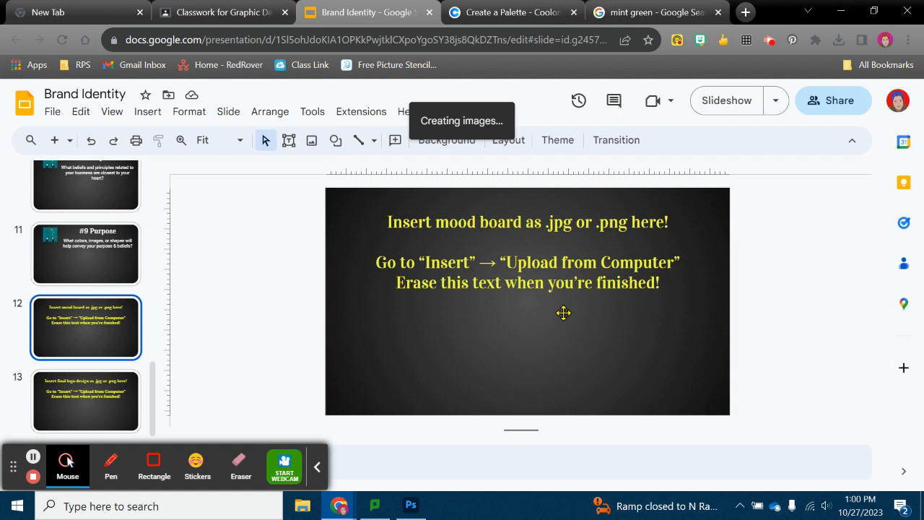
Step: Delete the placeholder instruction text box from the mood board slide
{"action": "left_click", "coordinate": [493, 264]}
{"action": "left_click", "coordinate": [521, 207]}
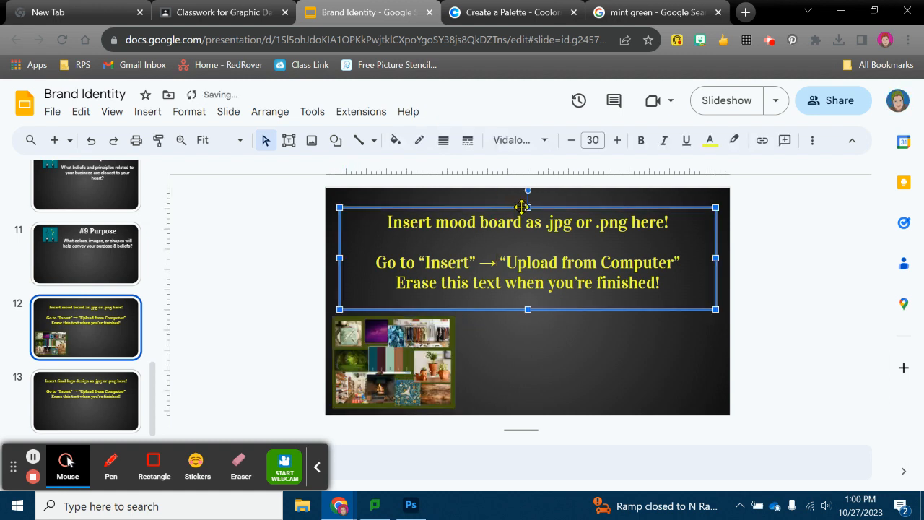
{"action": "key", "text": "Delete"}
Step: Enlarge the mood board image to nearly the full height of slide 12 and center it on the slide
{"action": "left_click", "coordinate": [369, 332]}
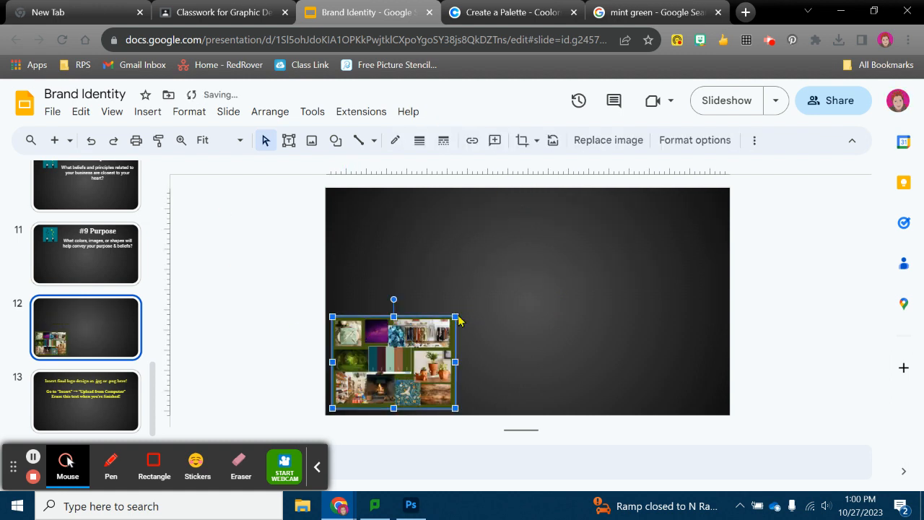
{"action": "left_click_drag", "start_coordinate": [456, 316], "coordinate": [615, 207]}
{"action": "left_click_drag", "start_coordinate": [472, 277], "coordinate": [526, 284]}
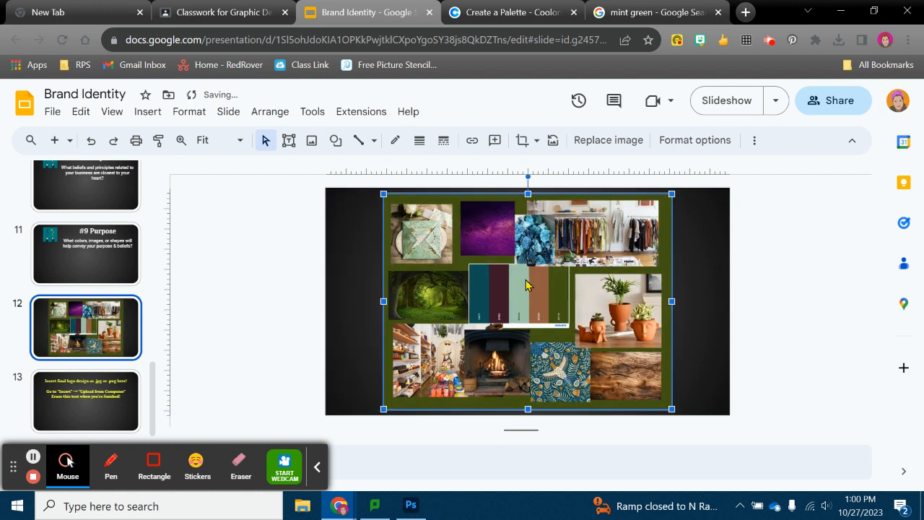
{"action": "left_click", "coordinate": [858, 270]}
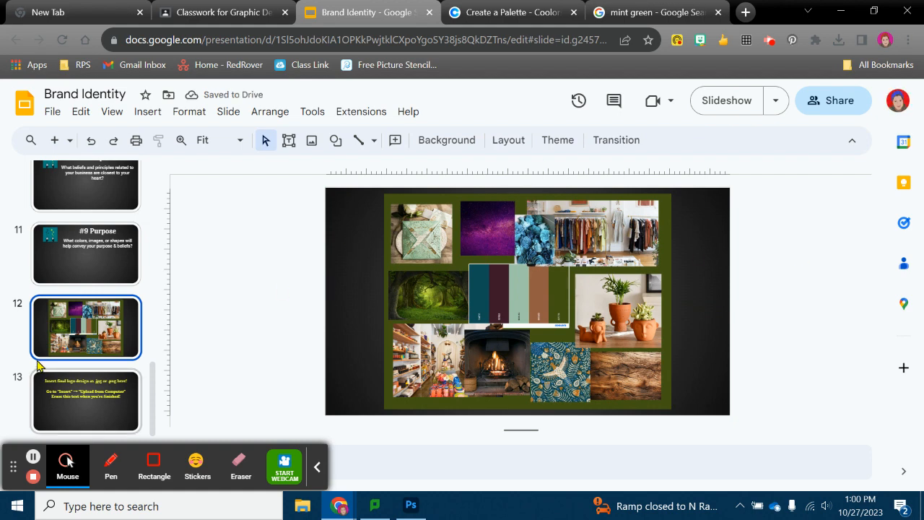
Step: Return to the class's classwork and read the Step 3- Logo Design assignment's purpose, requirements and attached resources
{"action": "left_click", "coordinate": [220, 12]}
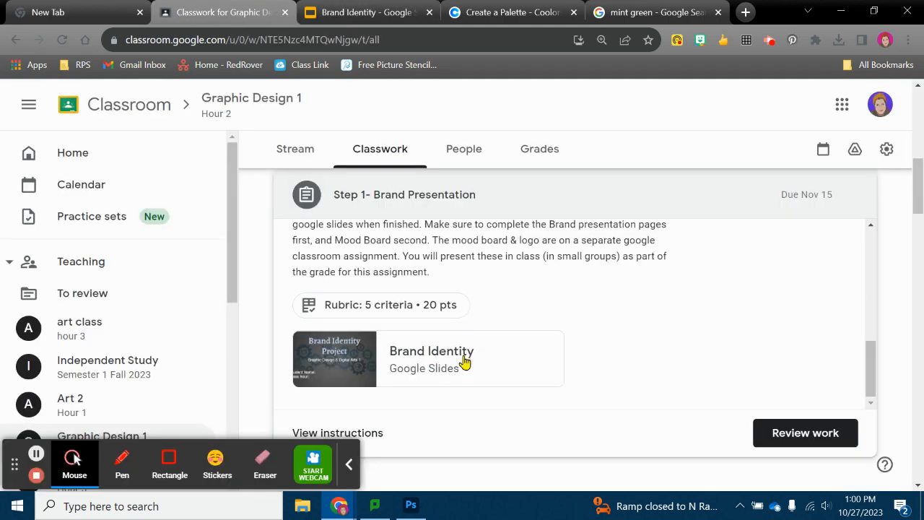
{"action": "scroll", "coordinate": [379, 224], "scroll_direction": "up", "scroll_amount": 4}
{"action": "left_click", "coordinate": [423, 385]}
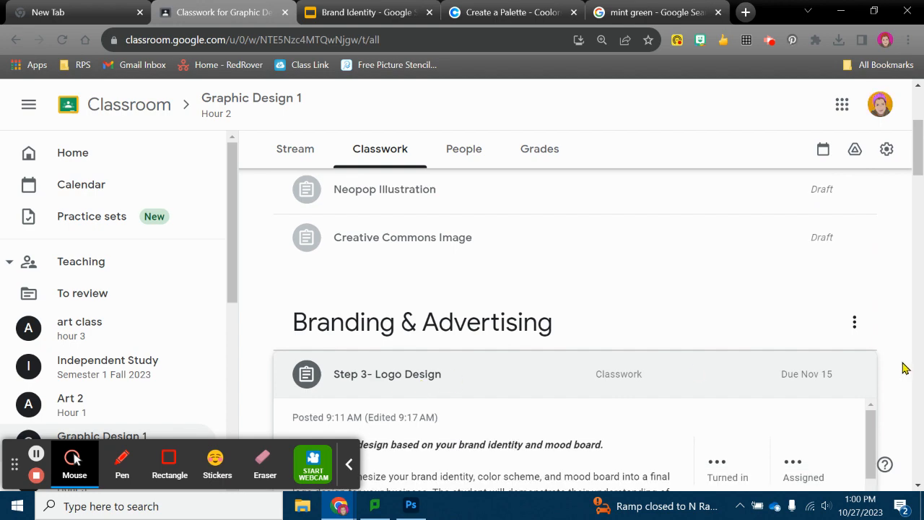
{"action": "scroll", "coordinate": [907, 359], "scroll_direction": "down", "scroll_amount": 3}
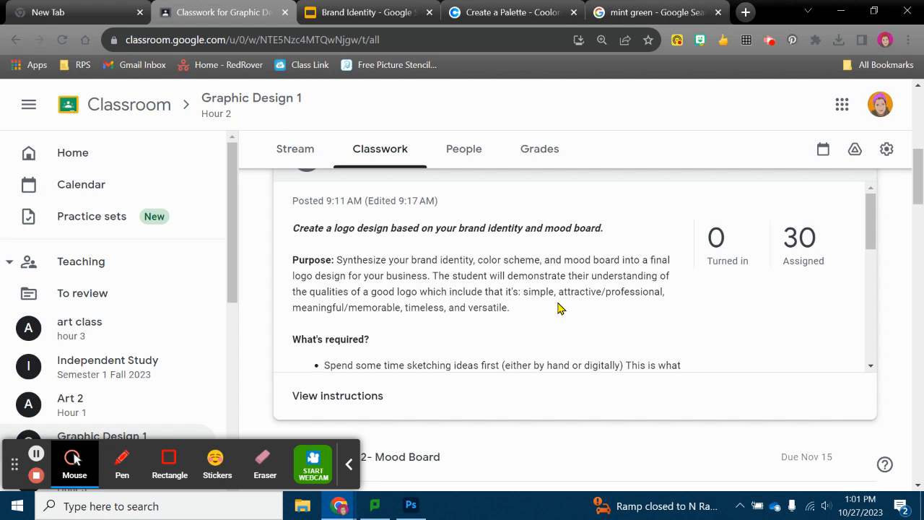
{"action": "scroll", "coordinate": [560, 308], "scroll_direction": "down", "scroll_amount": 5}
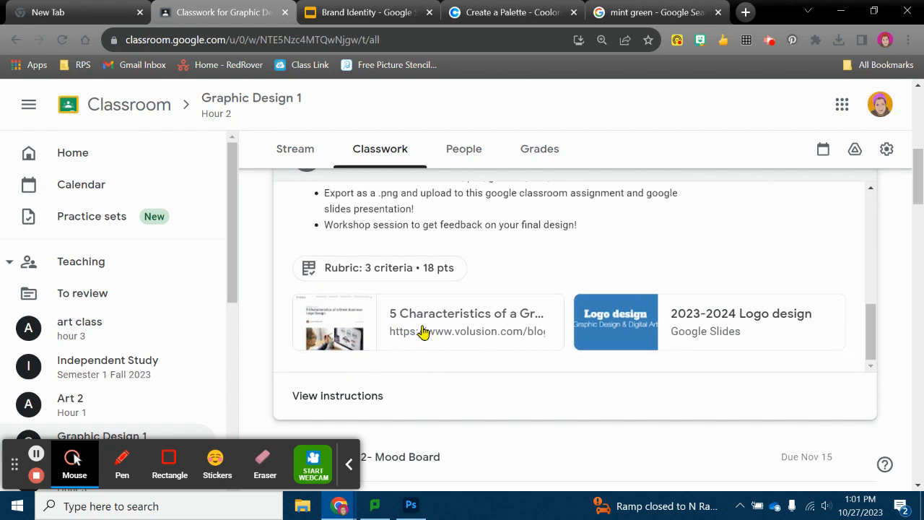
{"action": "scroll", "coordinate": [491, 265], "scroll_direction": "up", "scroll_amount": 3}
{"action": "scroll", "coordinate": [501, 272], "scroll_direction": "up", "scroll_amount": 2}
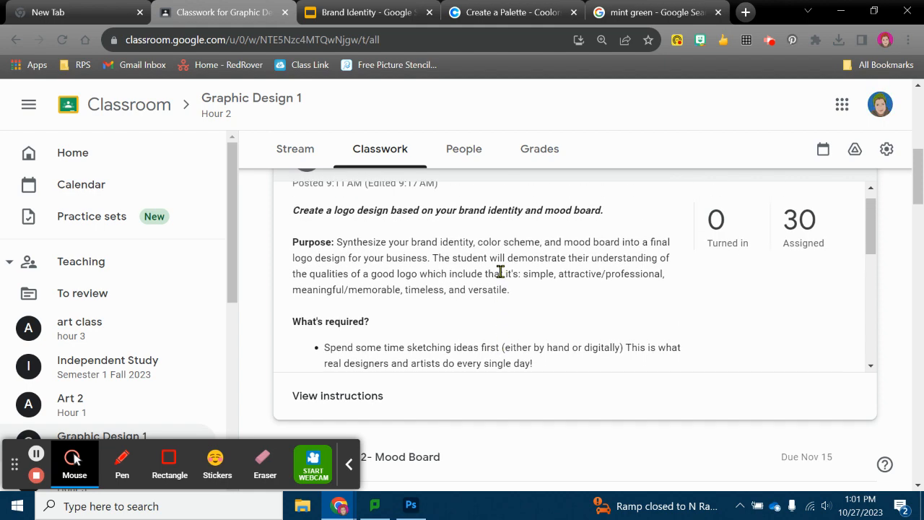
{"action": "scroll", "coordinate": [440, 319], "scroll_direction": "down", "scroll_amount": 5}
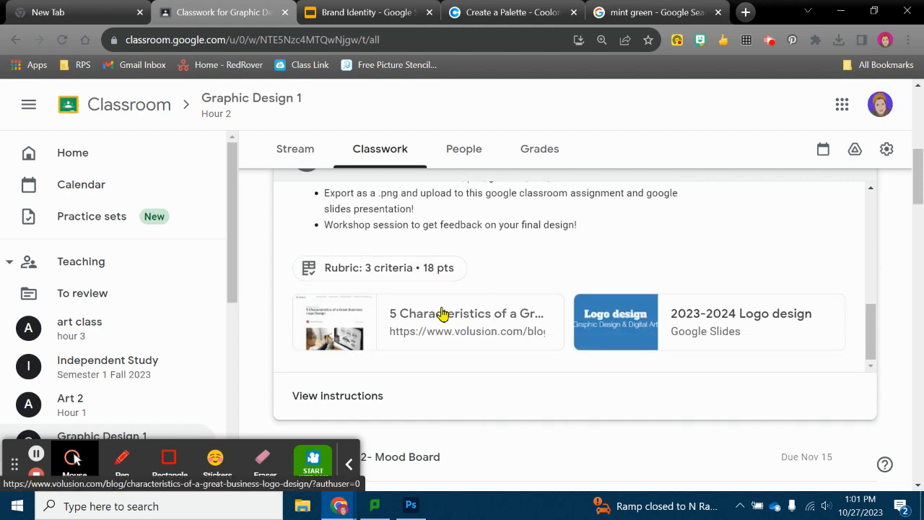
{"action": "scroll", "coordinate": [617, 244], "scroll_direction": "up", "scroll_amount": 5}
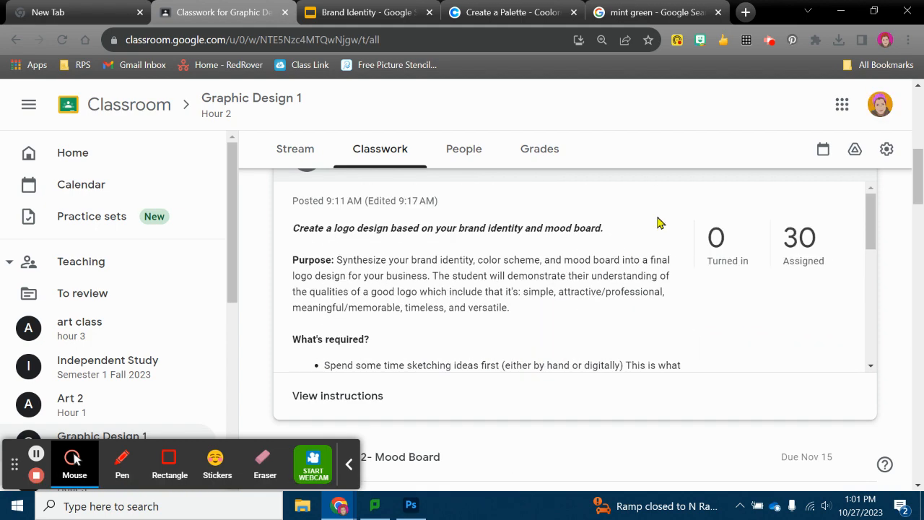
{"action": "scroll", "coordinate": [429, 305], "scroll_direction": "up", "scroll_amount": 2}
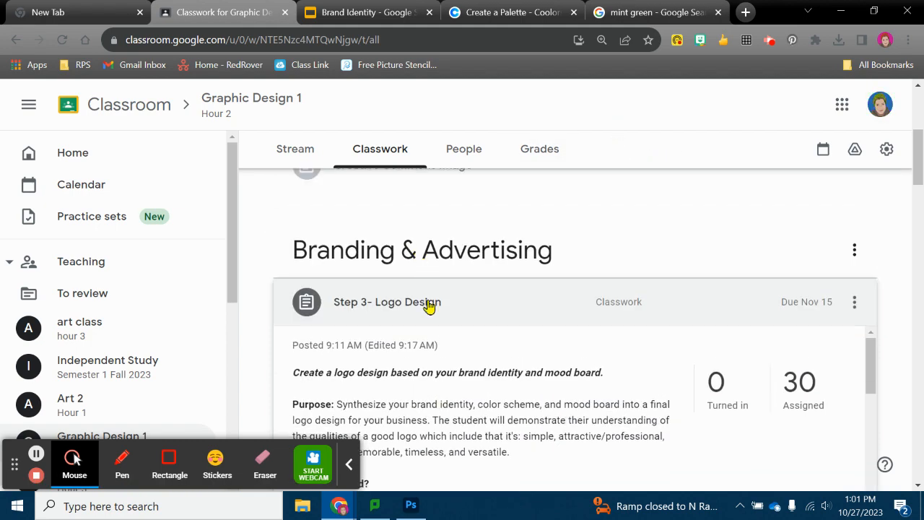
{"action": "scroll", "coordinate": [429, 305], "scroll_direction": "down", "scroll_amount": 1}
{"action": "left_click", "coordinate": [411, 506]}
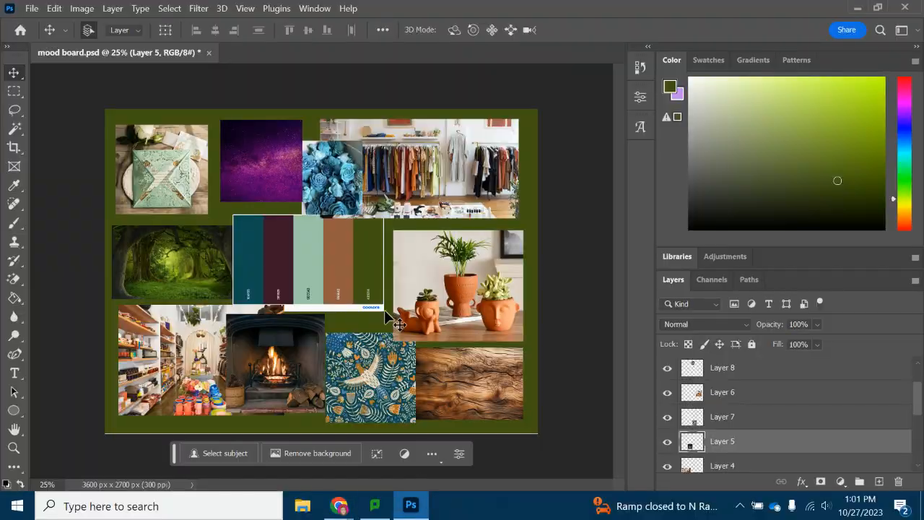
{"action": "mouse_move", "coordinate": [341, 510]}
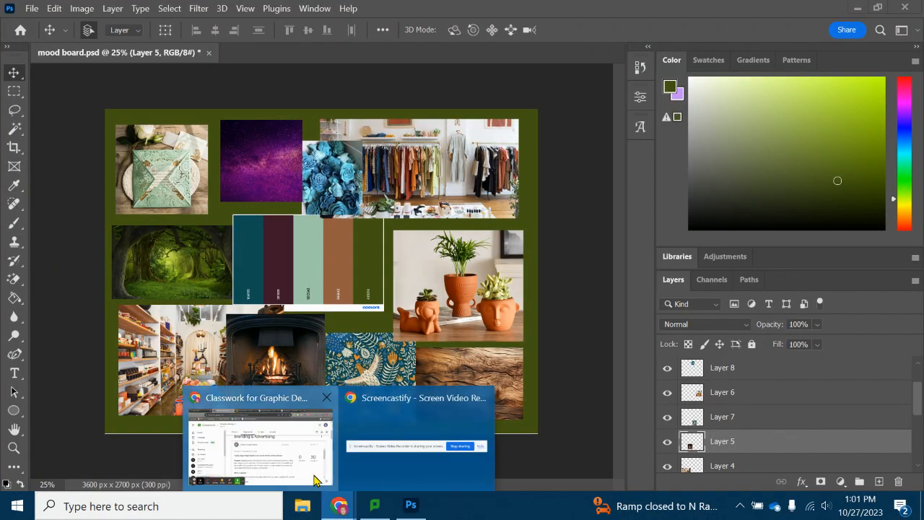
{"action": "left_click", "coordinate": [296, 455]}
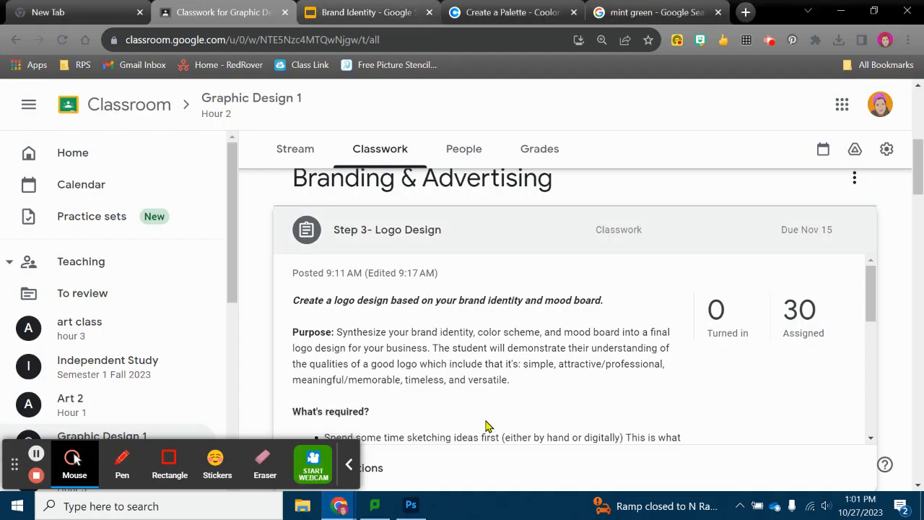
{"action": "left_click", "coordinate": [350, 465]}
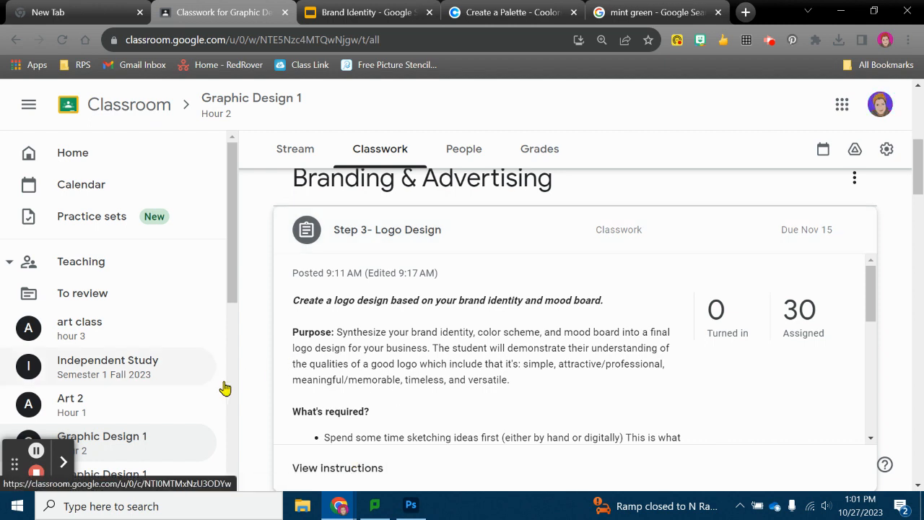